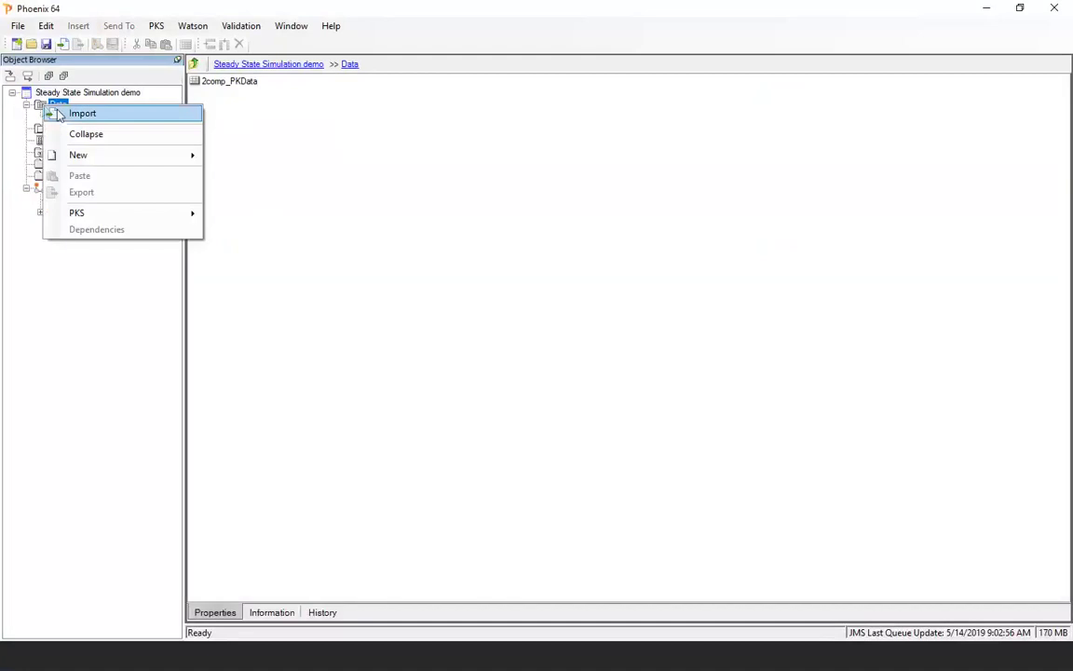
- Create a new worksheet in the project's Data folder and name it 3 Regimen Sim
mouse_move(73, 160)
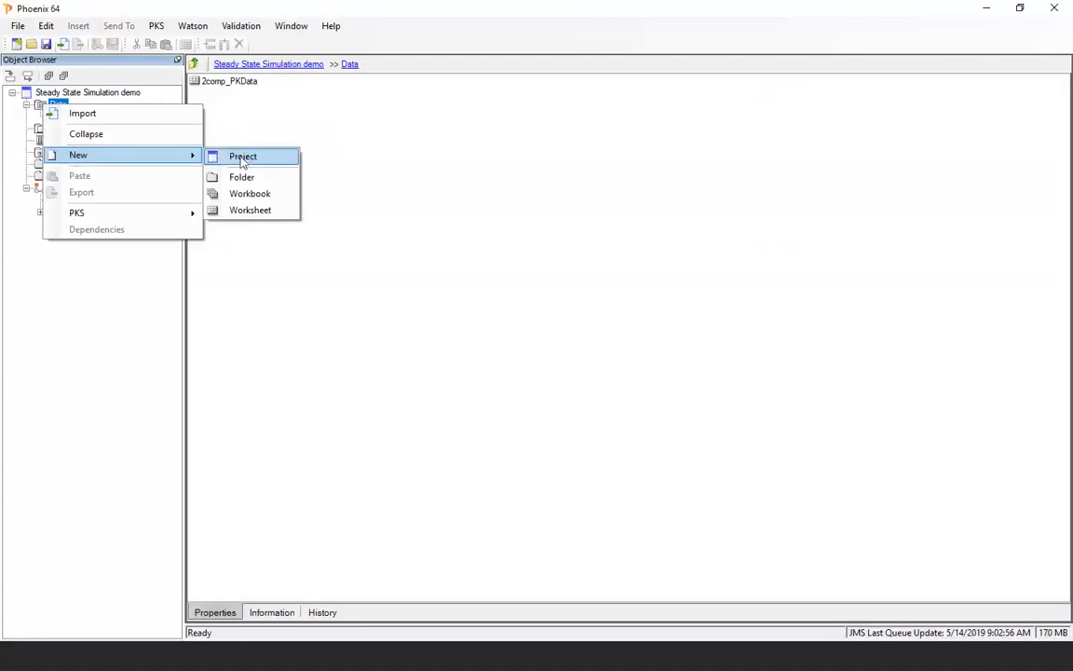
left_click(268, 211)
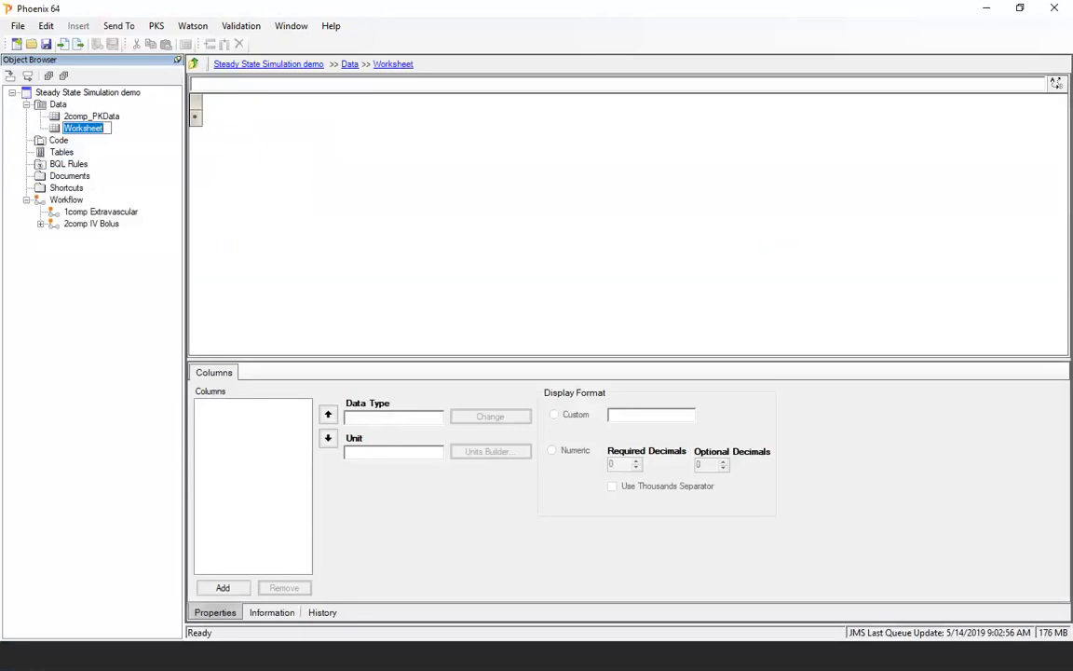
type("3 Regimen Sim")
key("Return")
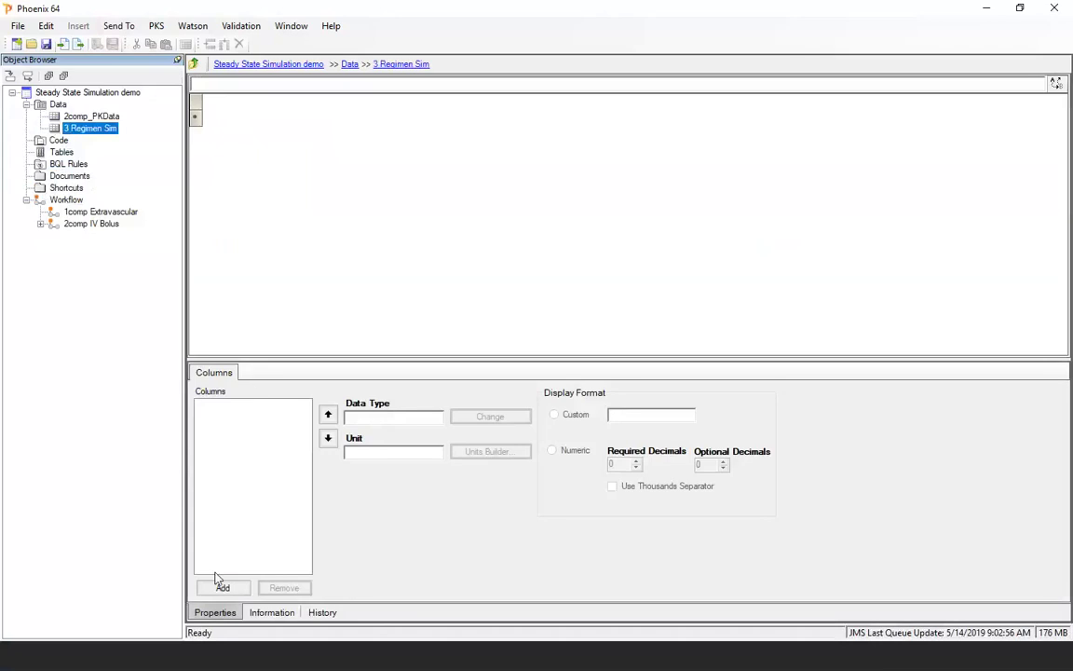
- Add a text column named Regimen to the 3 Regimen Sim worksheet
left_click(222, 588)
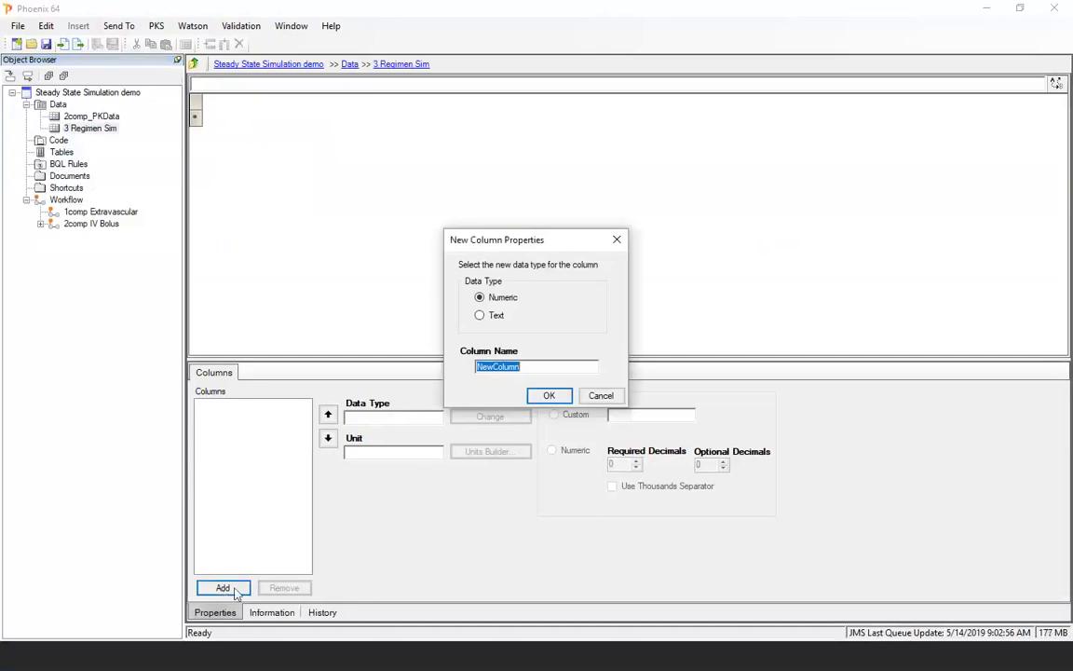
left_click(480, 316)
key("Tab")
type("Regimen")
key("Return")
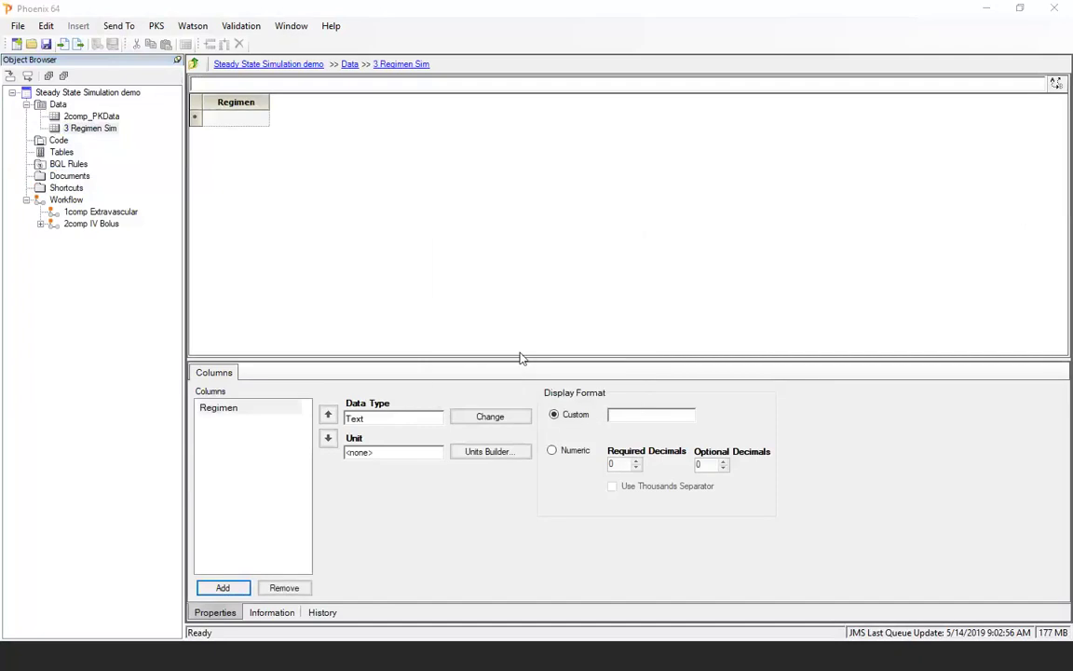
- Fill the Regimen column with one QD row, two BID rows and three TID rows
left_click(244, 121)
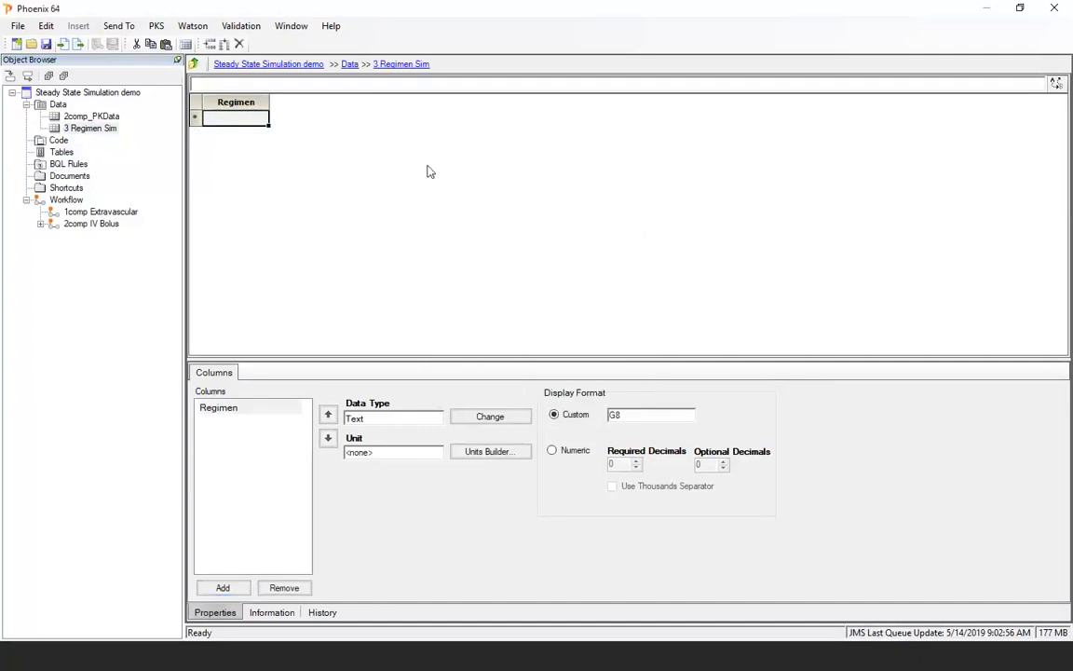
type("QD")
key("Return")
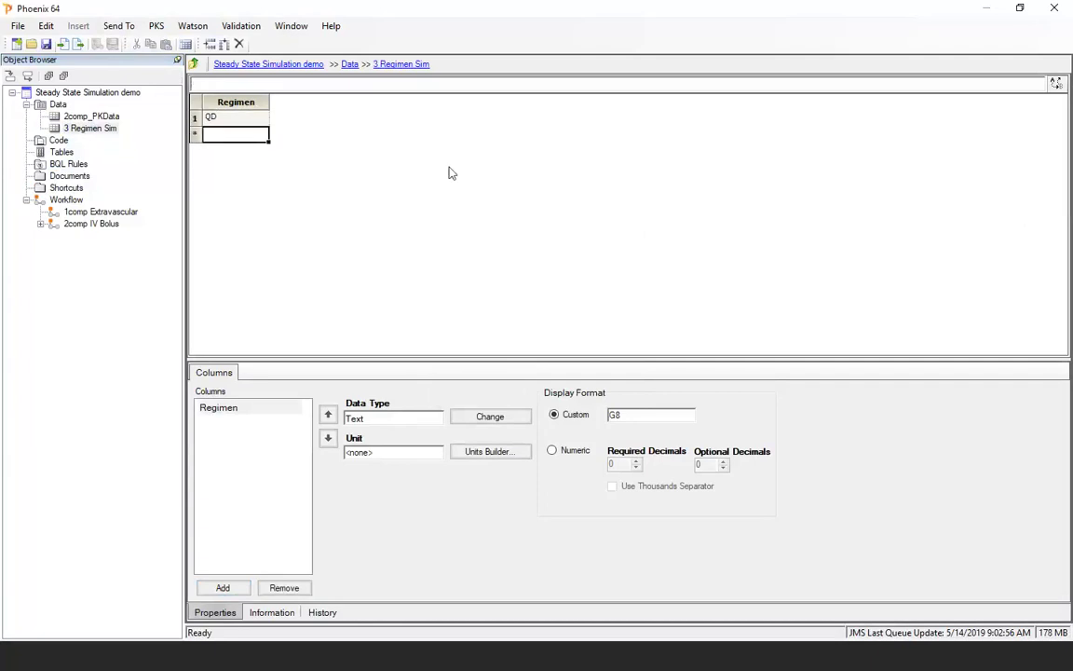
type("BID")
key("Return")
type("BID")
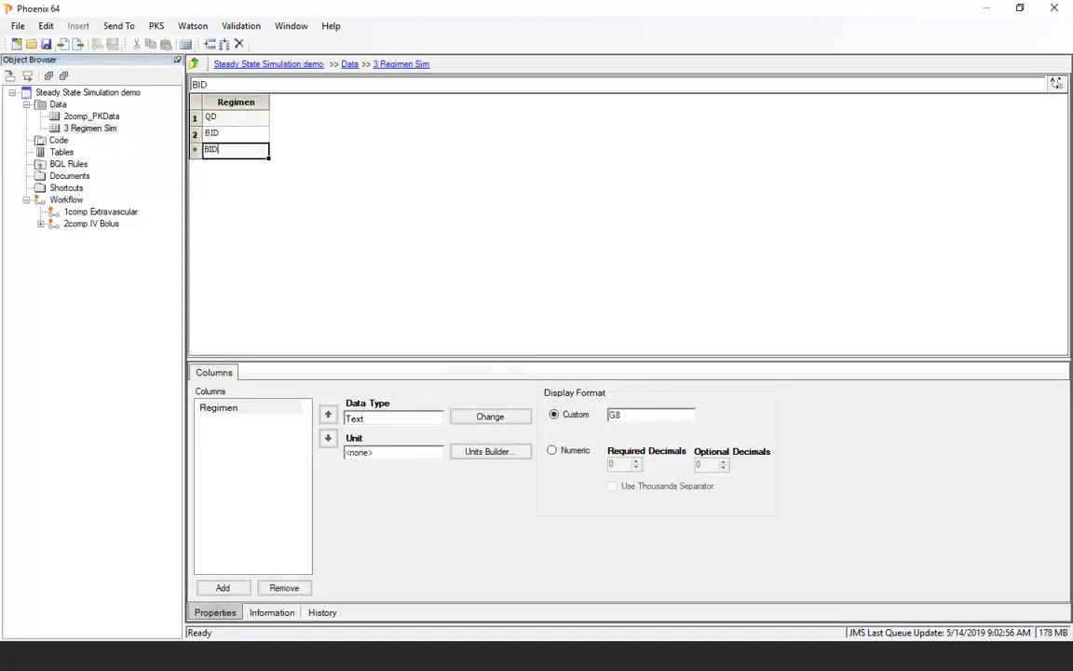
key("Return")
type("TID")
key("Return")
type("TID")
key("Return")
type("T")
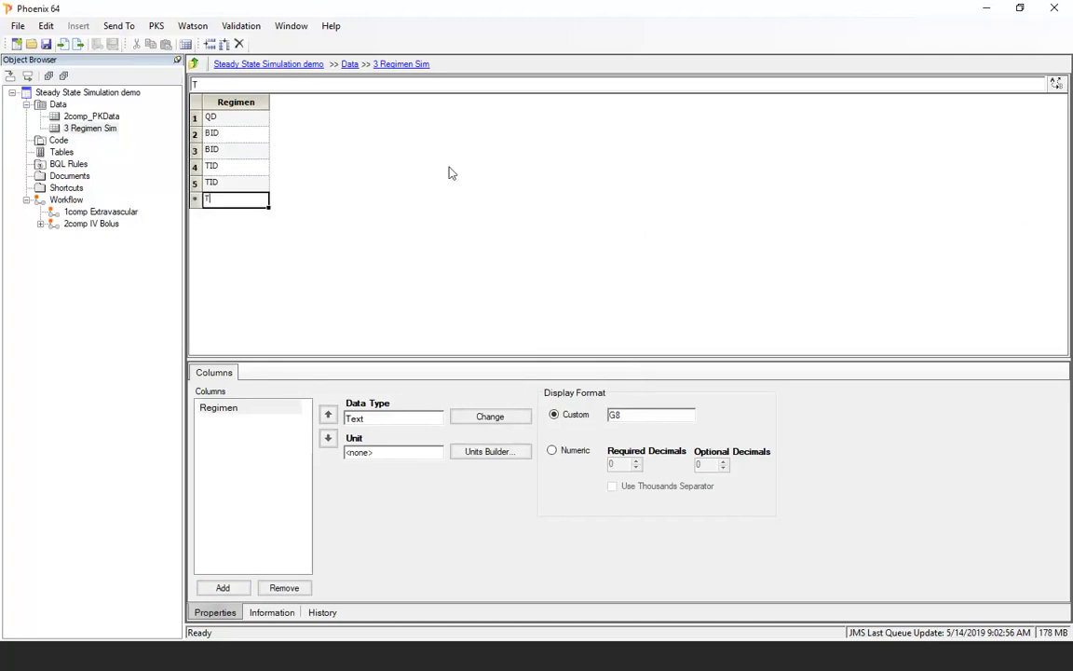
type("ID")
key("Return")
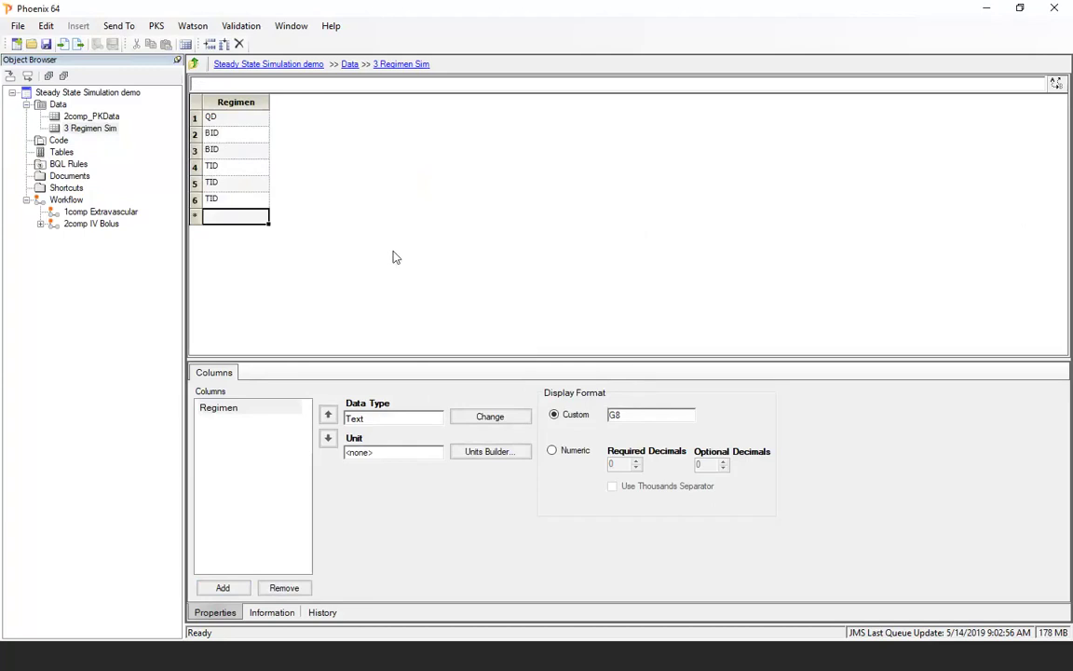
- Add a numeric column named Time and set its unit to hr
left_click(225, 588)
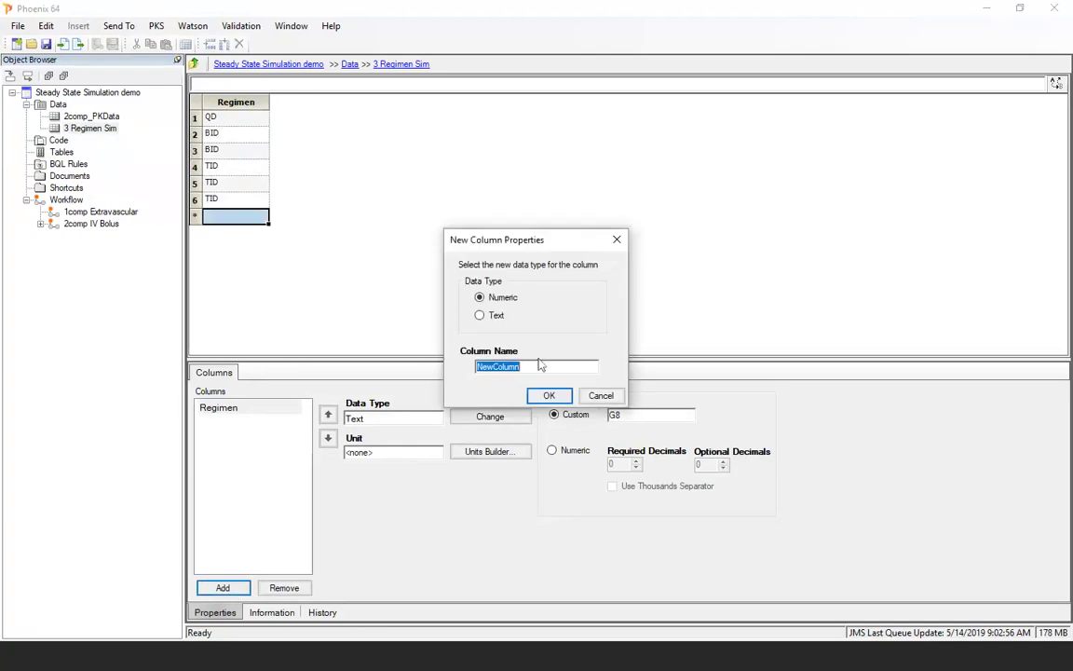
type("Time")
key("Return")
left_click_drag(389, 452, 349, 457)
type("hr")
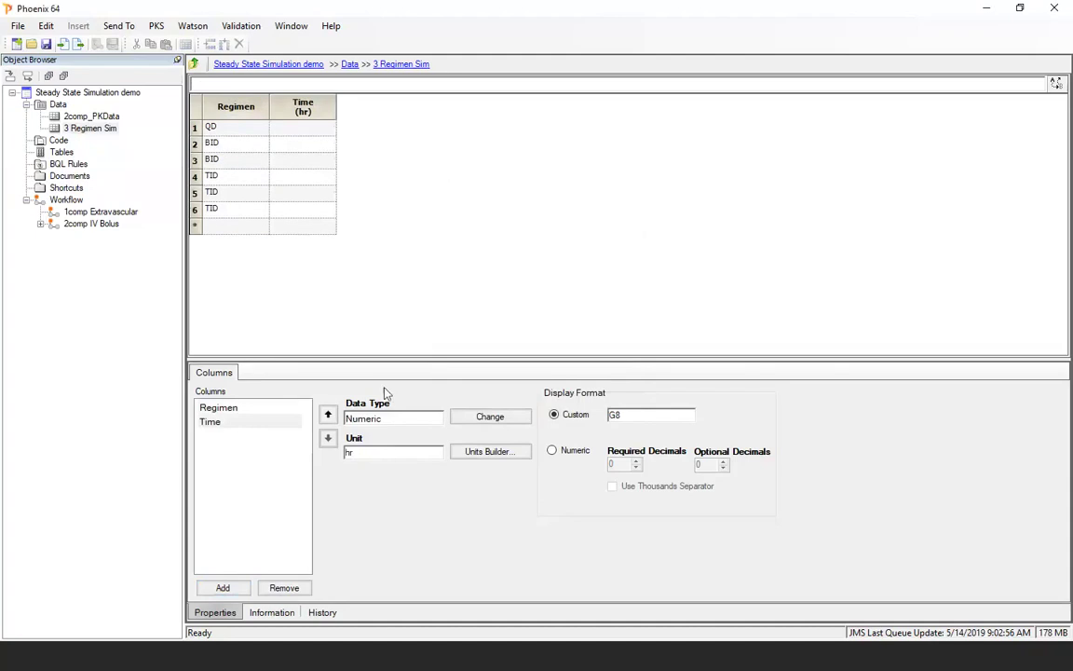
- Enter the dosing times: 0 for QD, 0 and 12 for BID, and 0, 8 and 16 for TID
left_click(316, 131)
type("0")
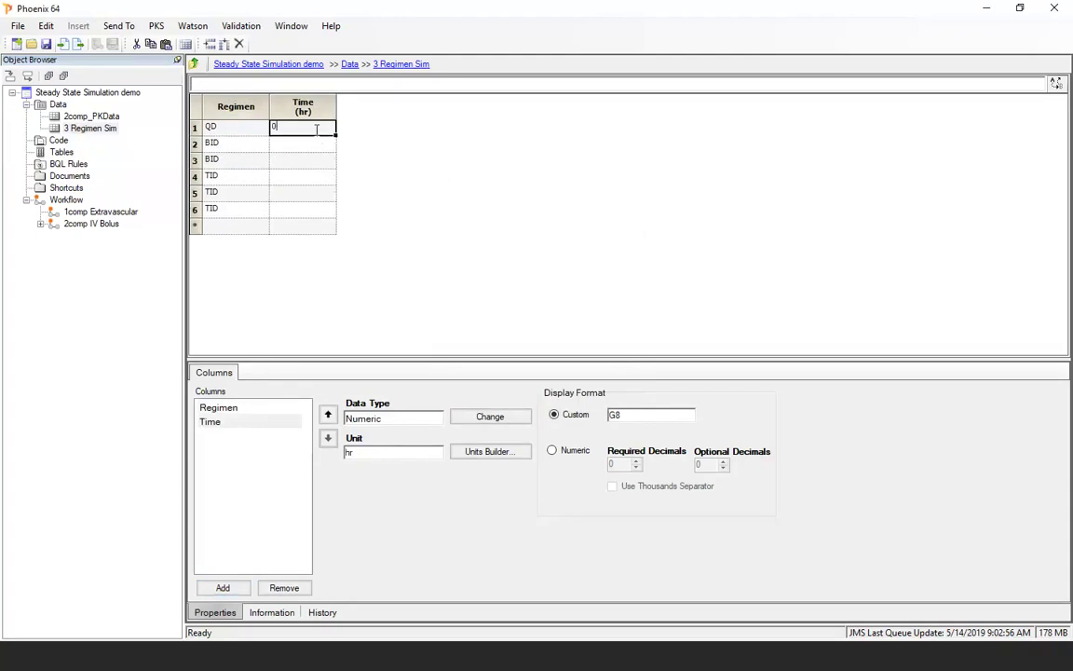
left_click(317, 147)
type("0")
left_click(323, 164)
type("812")
key("Return")
type("0")
left_click(324, 194)
type("8")
key("Return")
type("16")
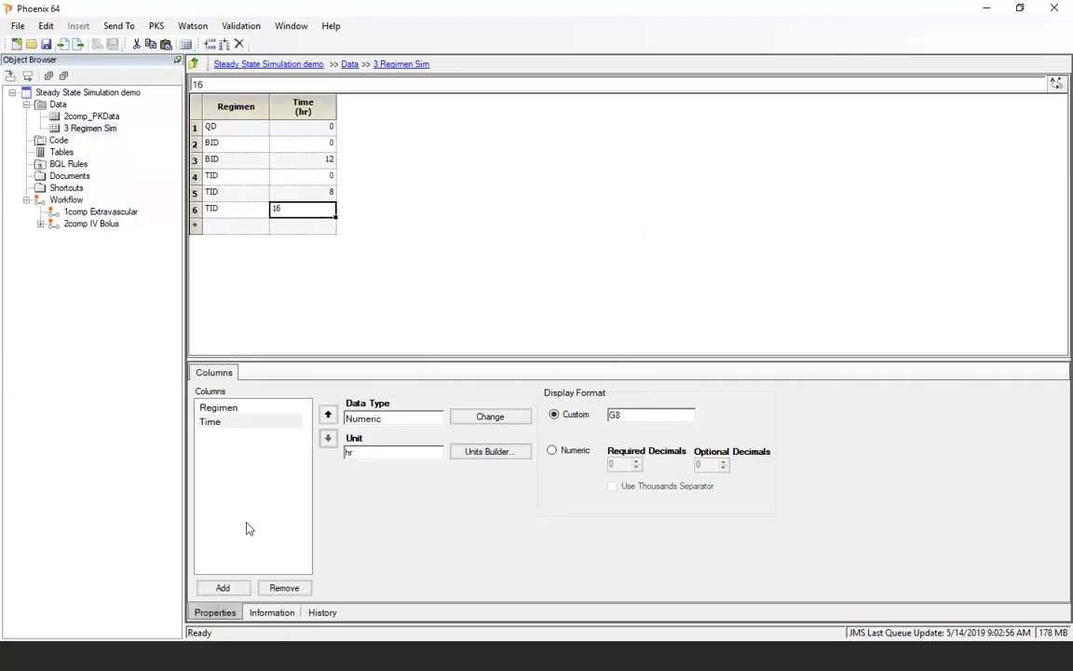
- Add a numeric column named Dose and set its unit to ug
left_click(223, 588)
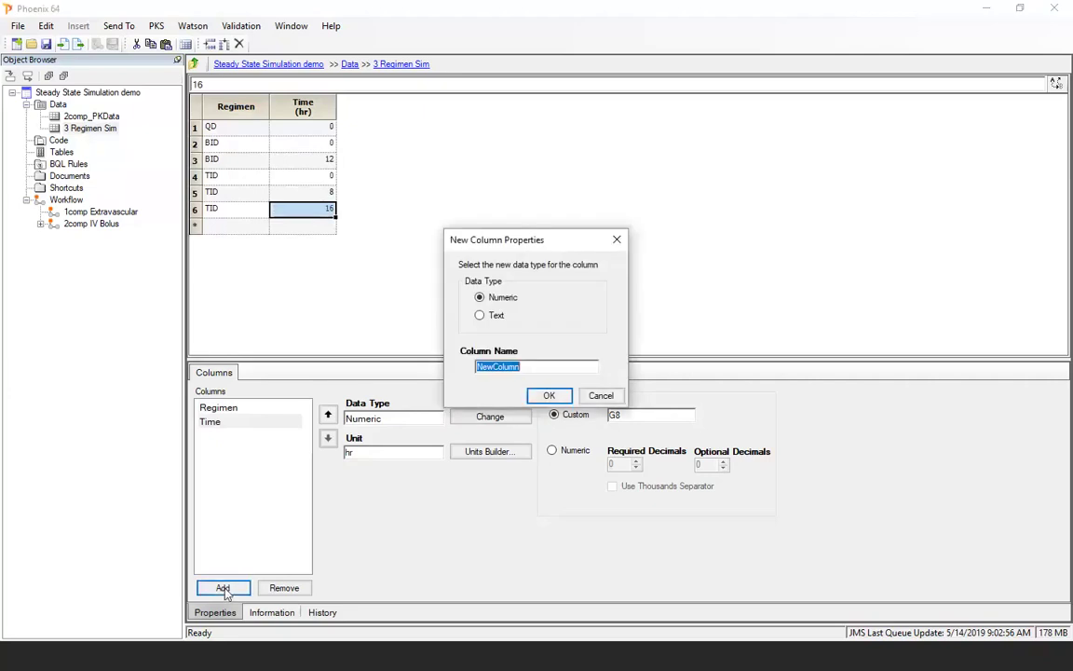
type("Dose")
key("Return")
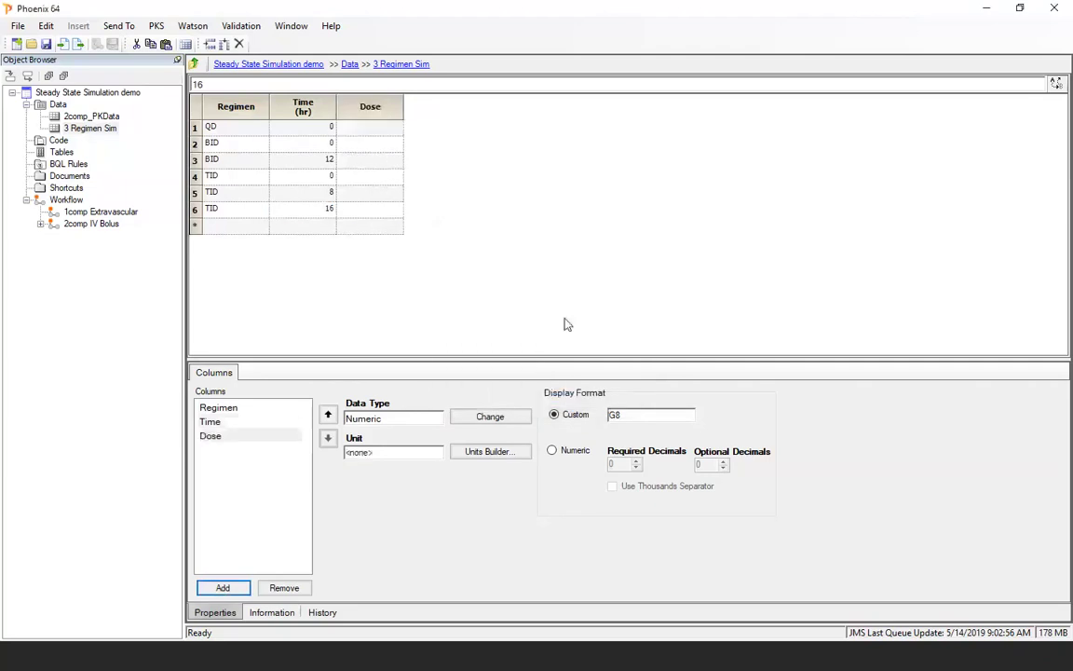
left_click(381, 451)
type("ug")
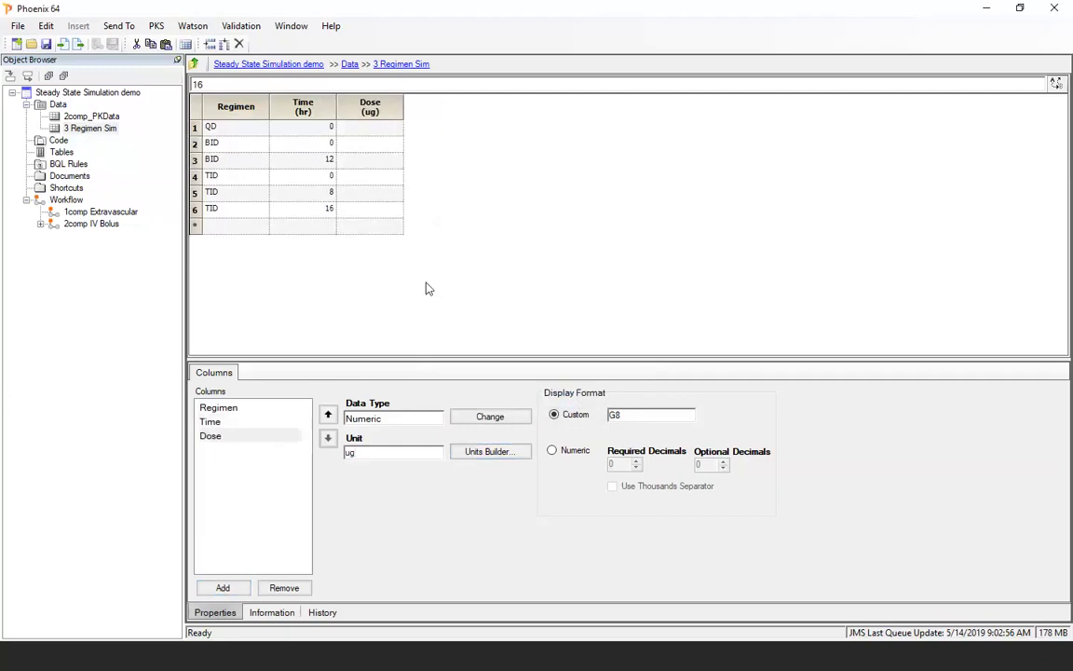
- Enter the doses: 6000 for the QD row, 3000 for each BID row and 2000 for each TID row
left_click(379, 132)
type("6000")
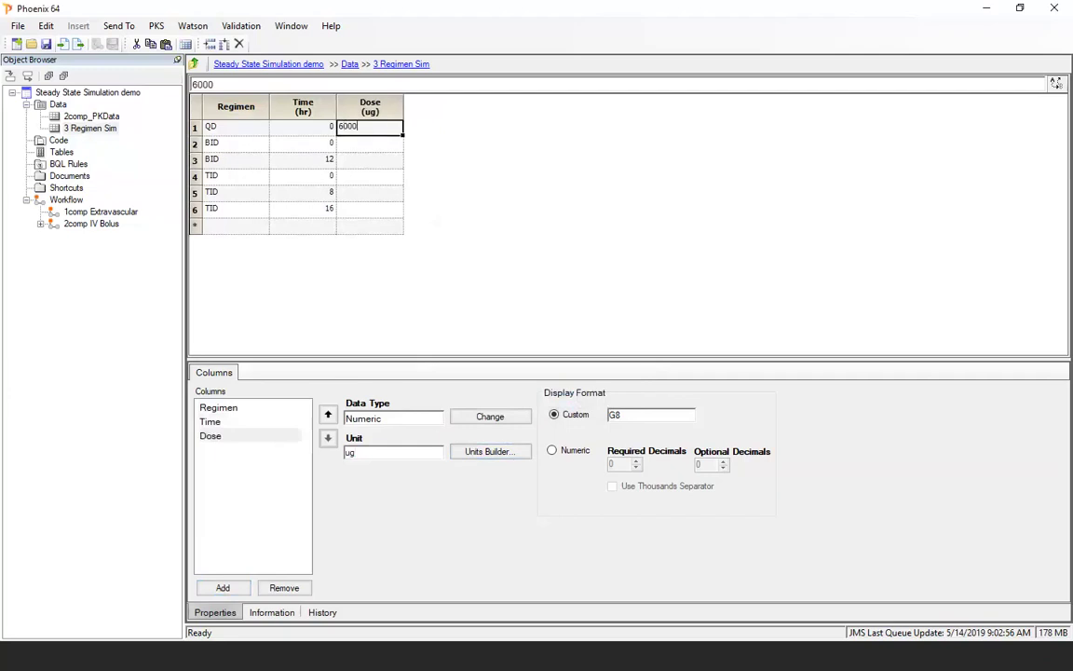
key("Return")
type("3000")
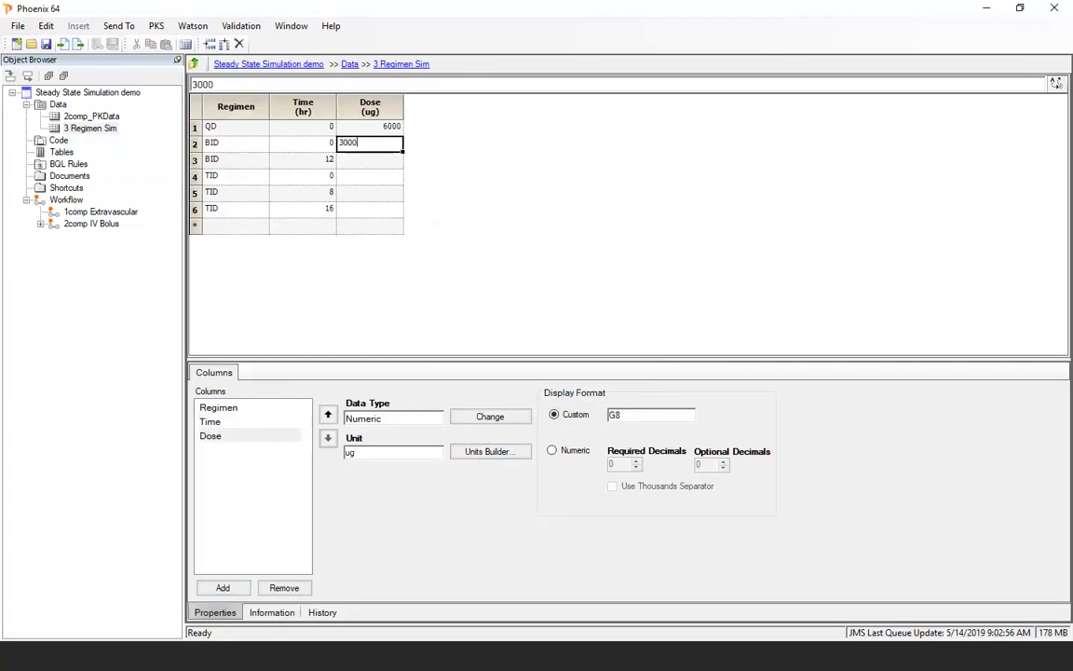
key("Return")
type("3000")
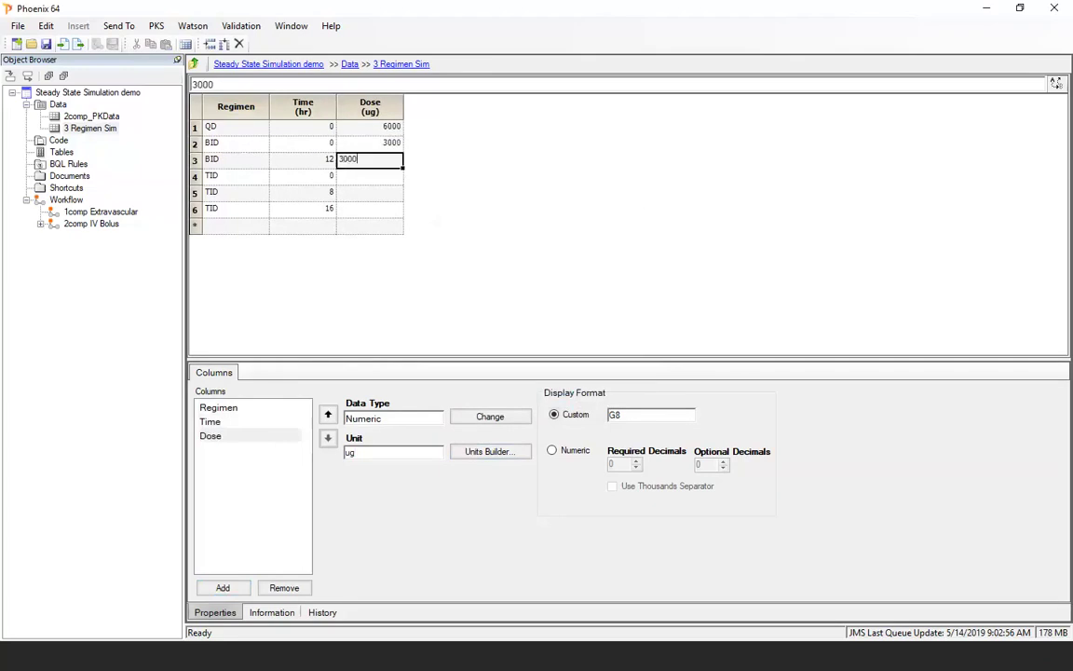
key("Return")
type("2000")
key("Return")
type("2000")
key("Return")
type("2000")
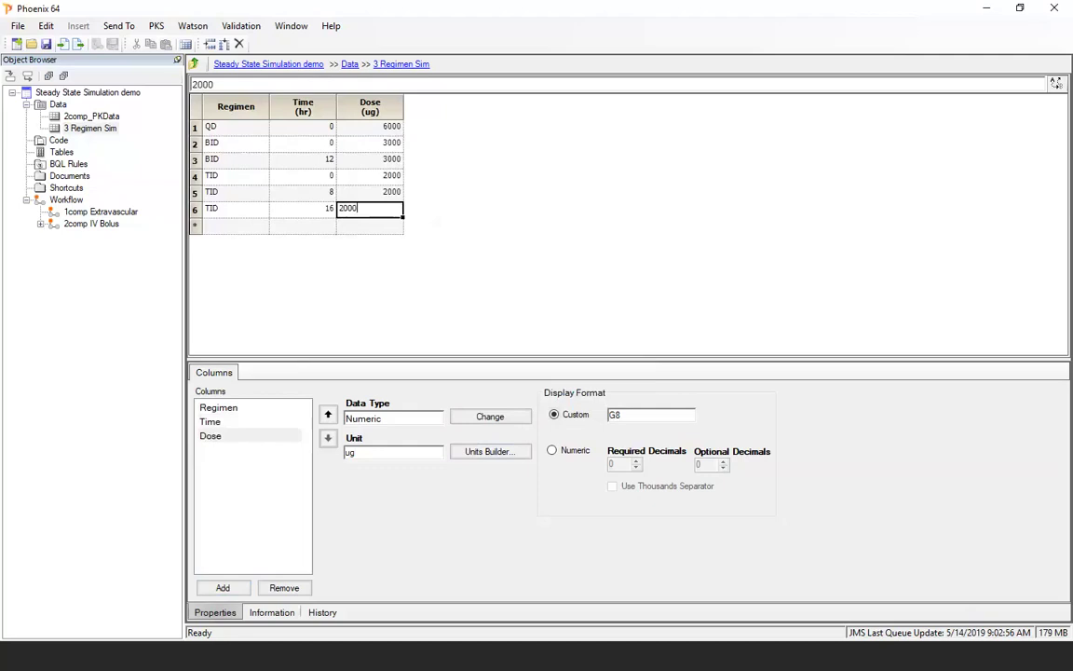
key("Up")
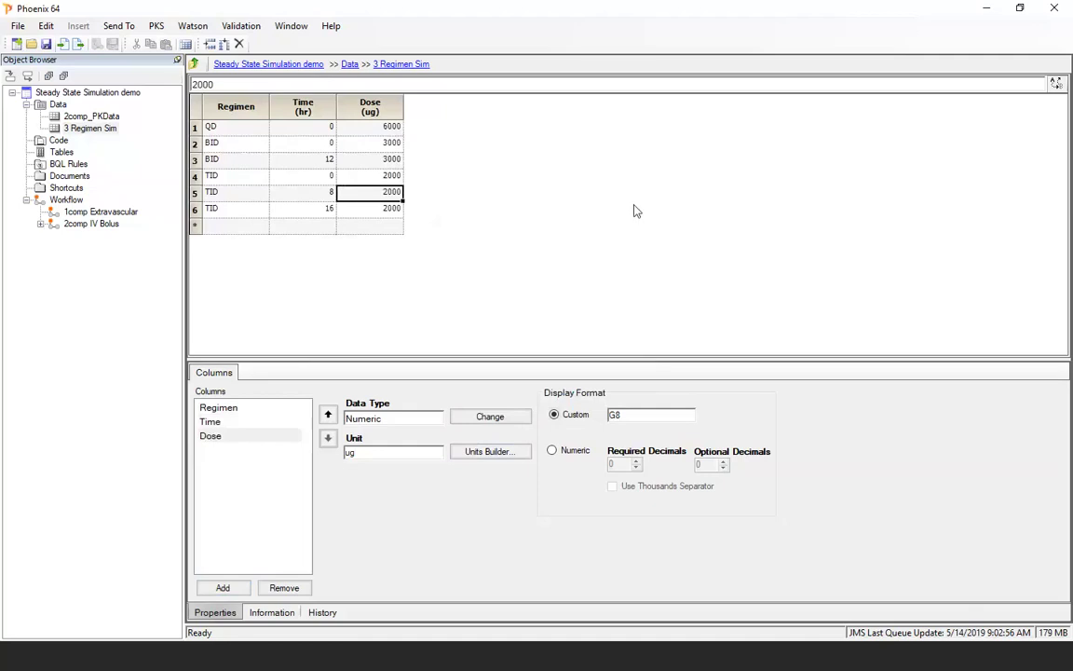
- Add a numeric column named ADDL to the worksheet
left_click(222, 587)
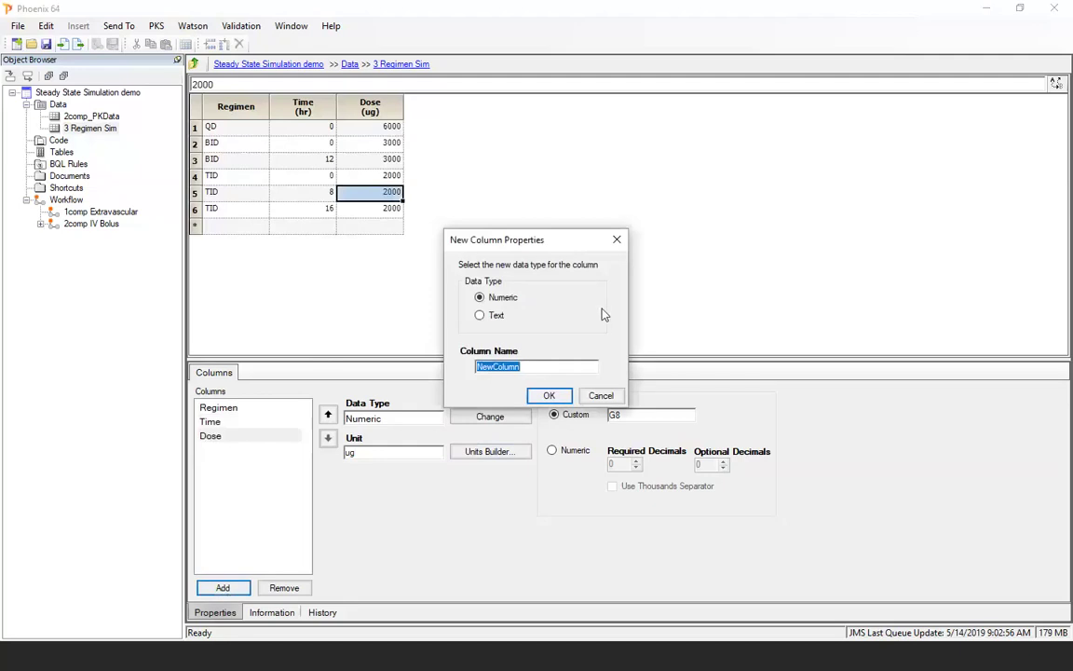
type("ADDL")
key("Return")
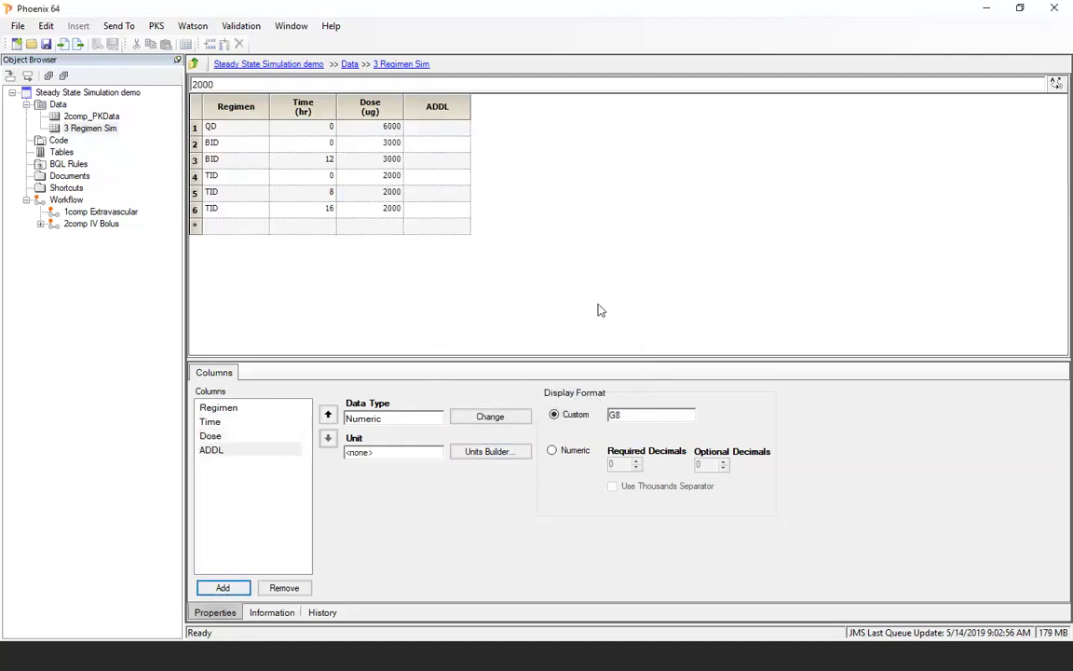
- Enter 4 in the first ADDL cell and fill it down through all six regimen rows
left_click(437, 130)
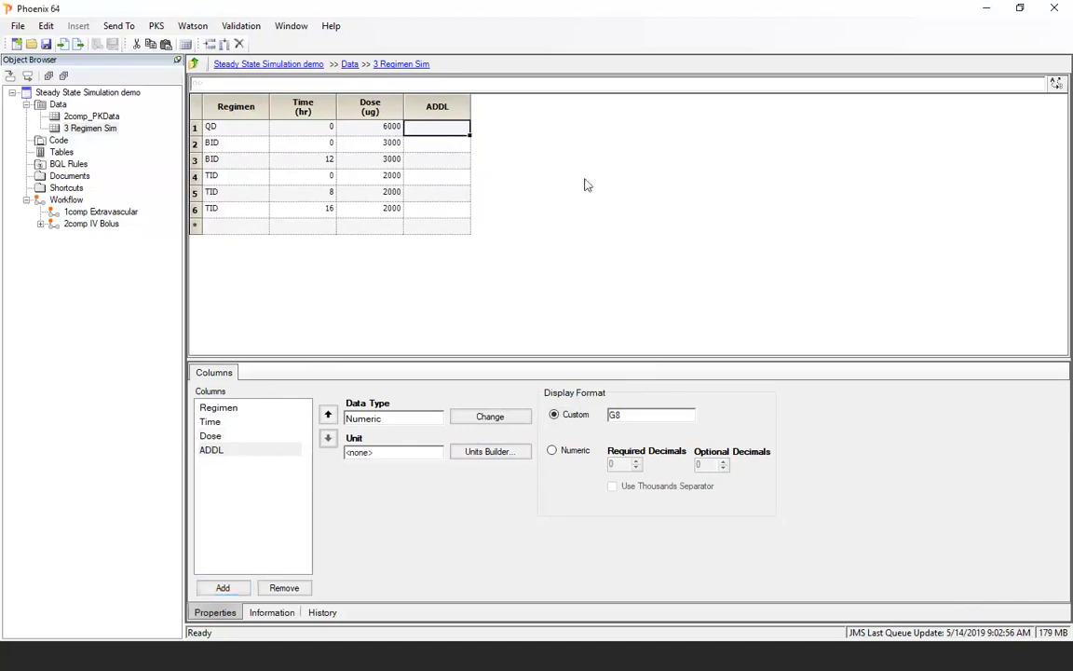
type("4")
key("Return")
left_click(448, 132)
left_click_drag(472, 136, 467, 215)
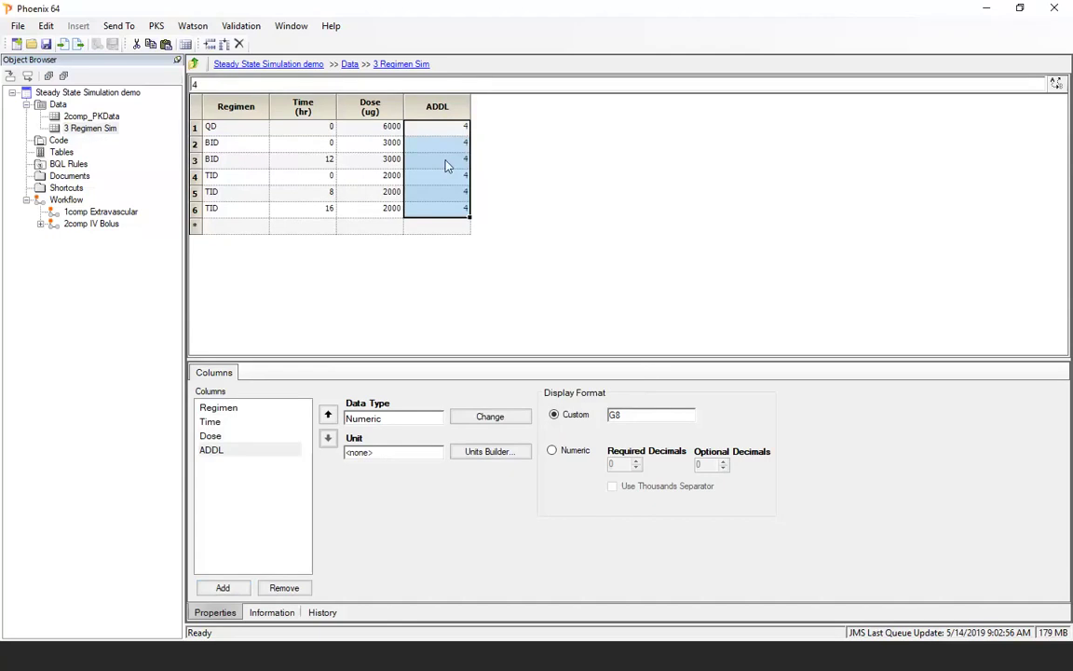
- Add a numeric column named ii to the worksheet
left_click(207, 585)
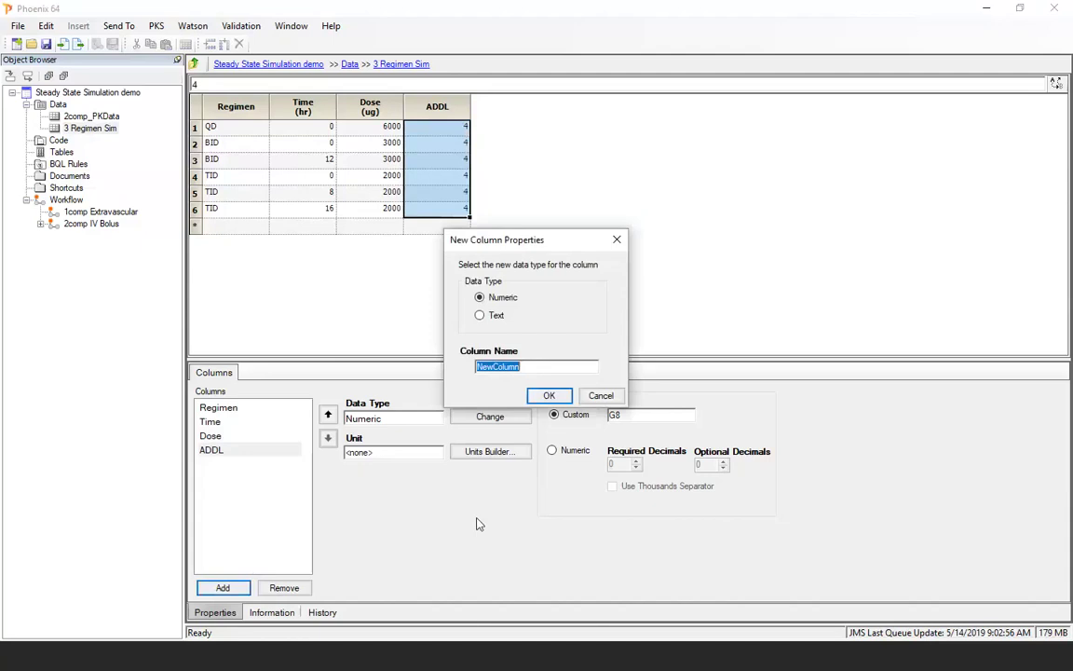
type("I")
left_click(551, 396)
- Enter 24 in the first ii cell and fill it down through all six regimen rows
left_click(498, 128)
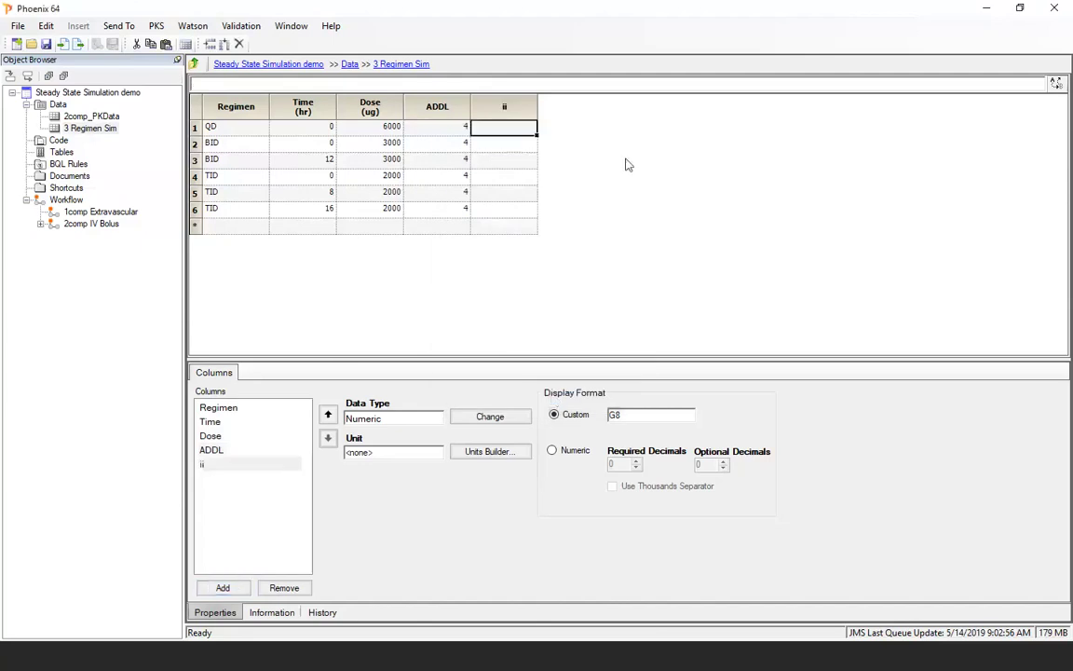
type("24")
key("Return")
left_click(532, 126)
left_click_drag(537, 131, 537, 209)
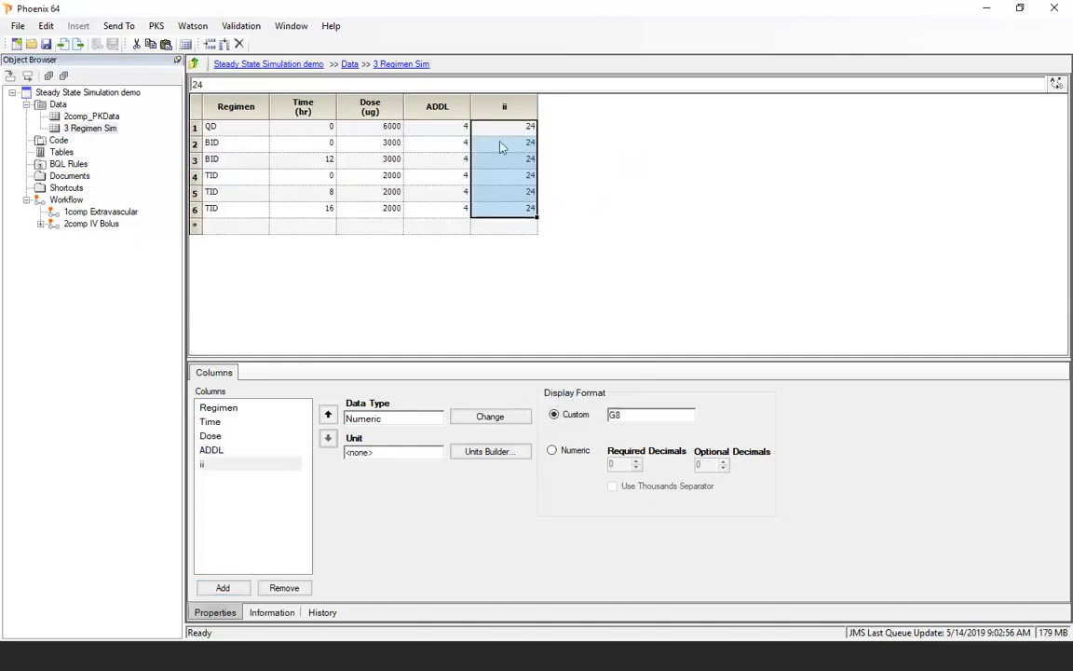
left_click(284, 105)
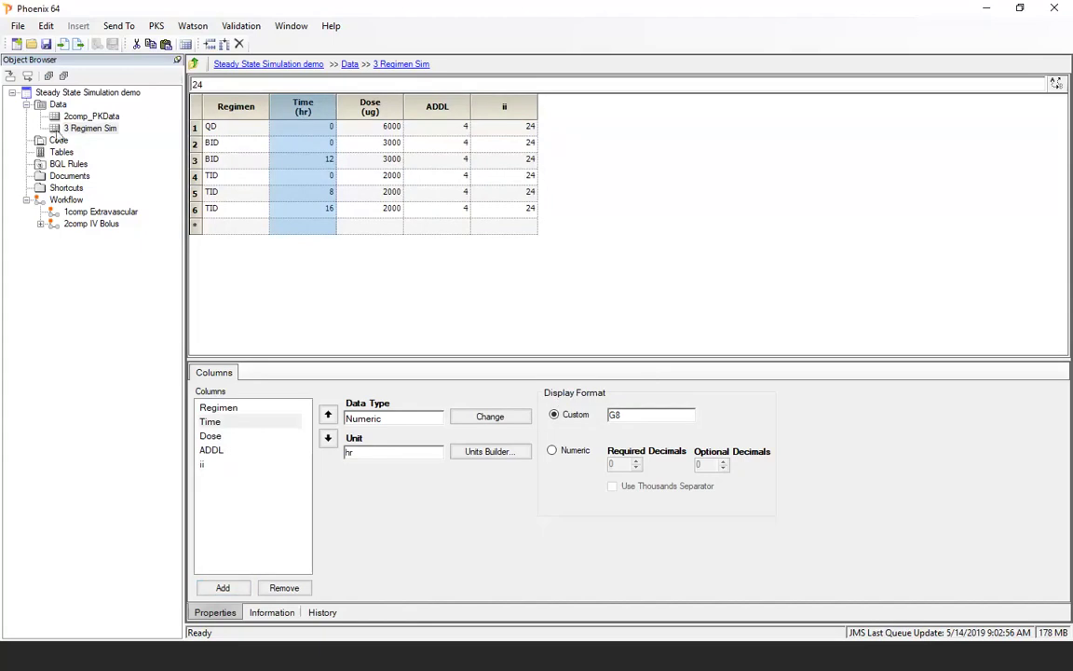
- Send the 3 Regimen Sim worksheet to a new Phoenix Model in the 1comp Extravascular workflow
right_click(81, 134)
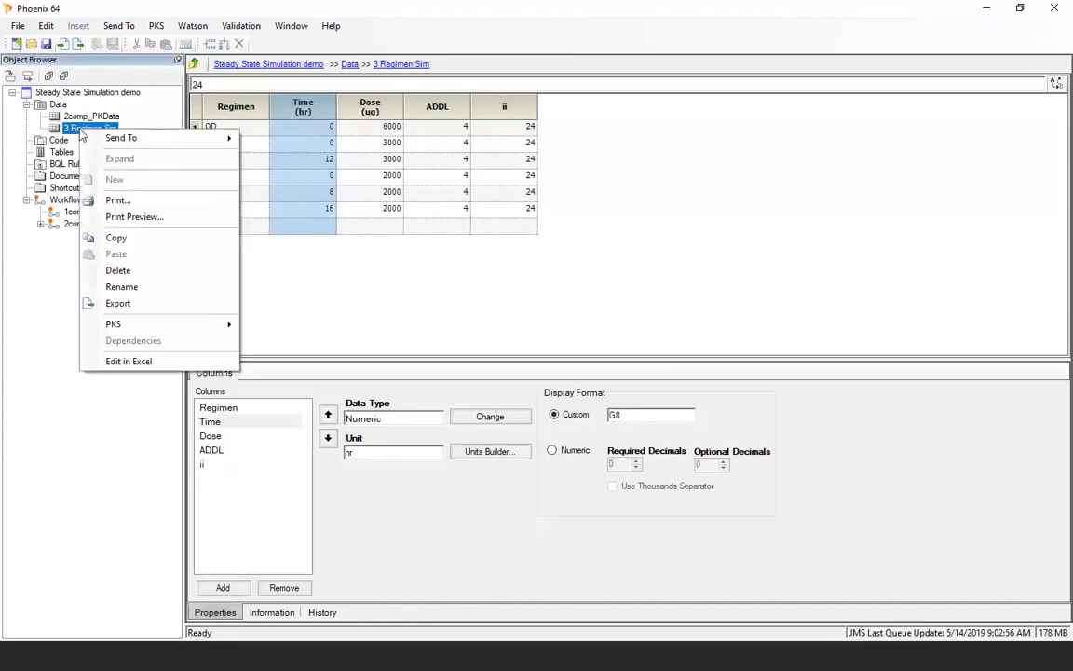
mouse_move(133, 140)
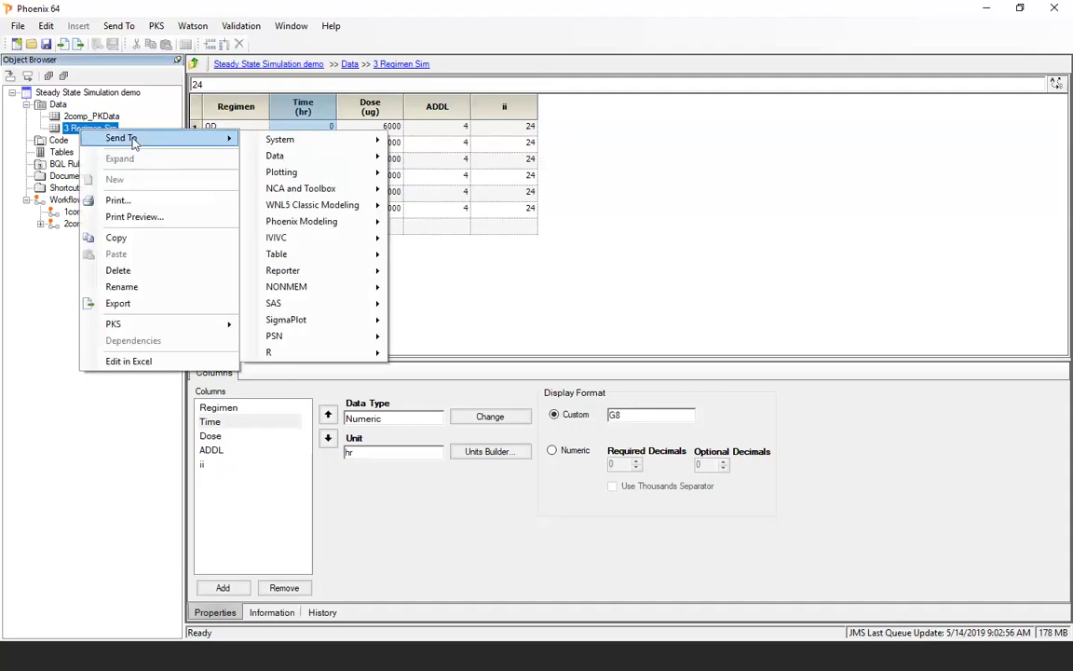
mouse_move(284, 221)
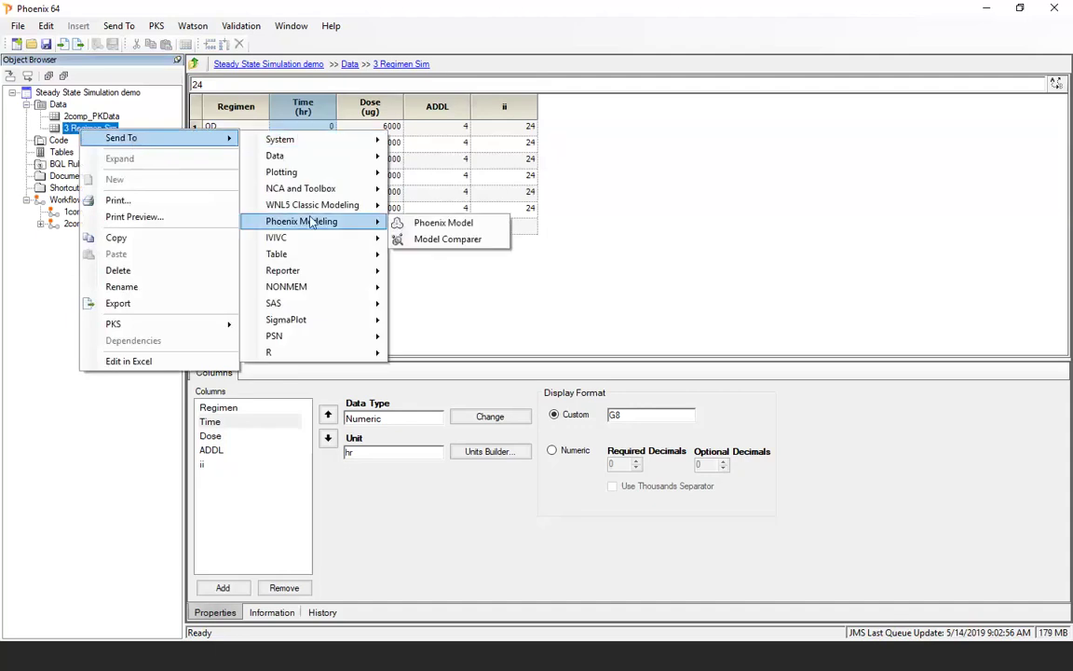
left_click(444, 227)
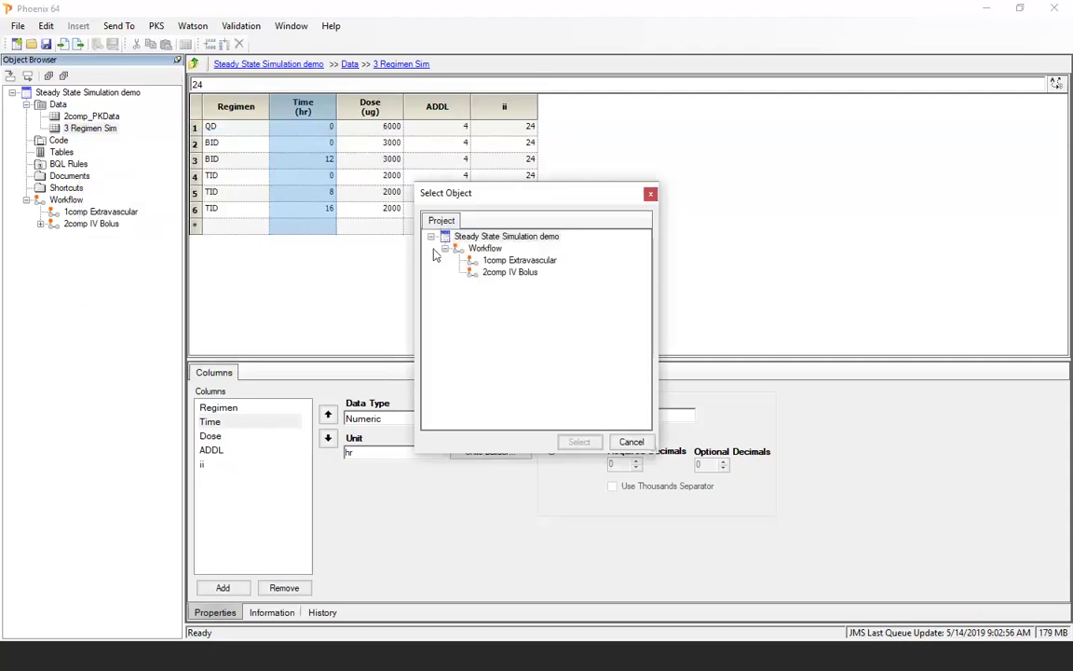
left_click(500, 262)
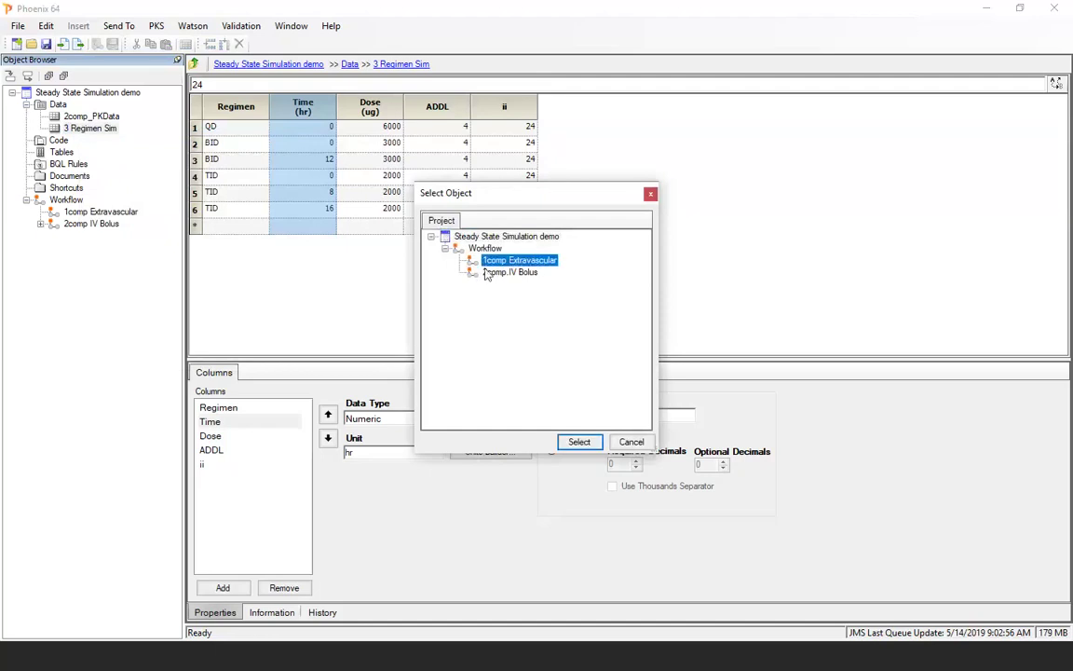
left_click(579, 442)
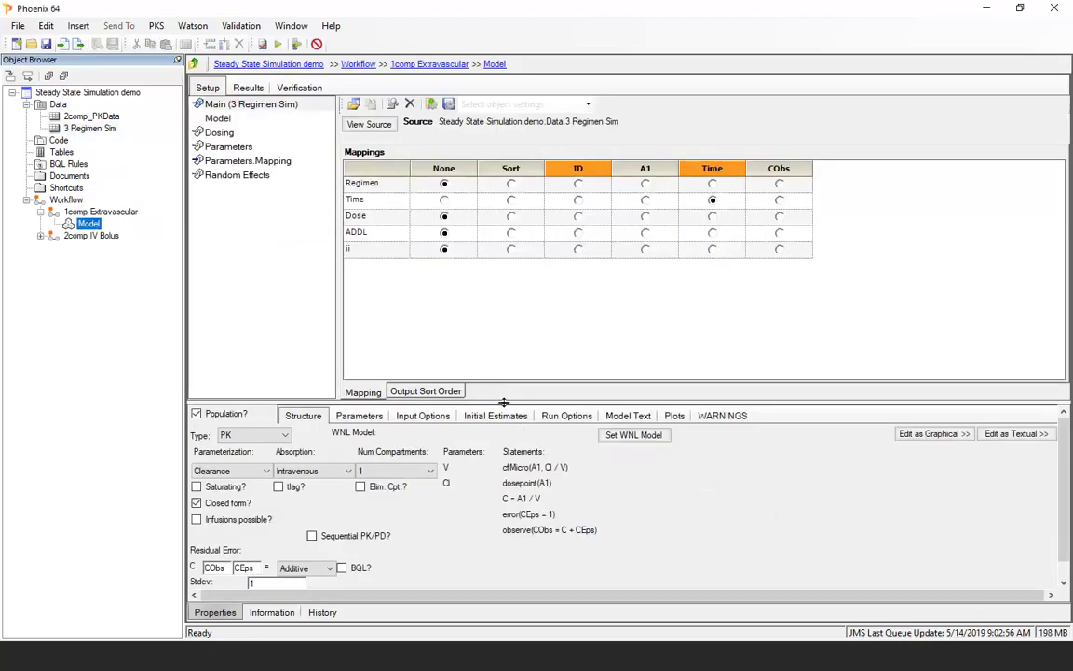
- Make the model individual rather than population, with Extravascular absorption and the closed form turned off
left_click_drag(504, 402, 503, 383)
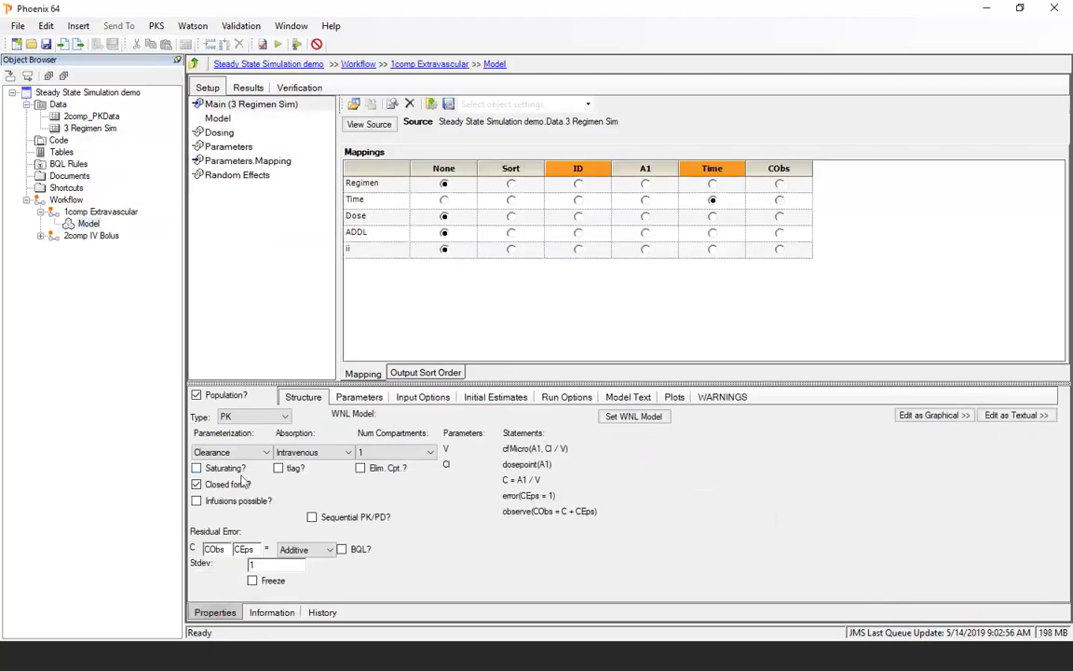
left_click(197, 396)
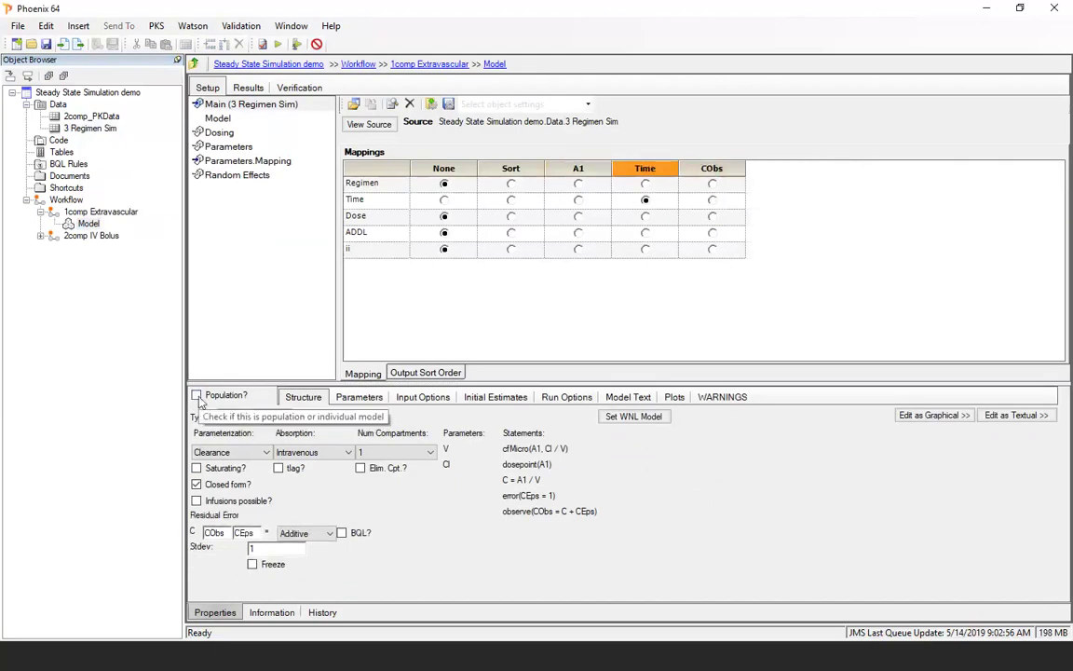
left_click(332, 454)
left_click(324, 475)
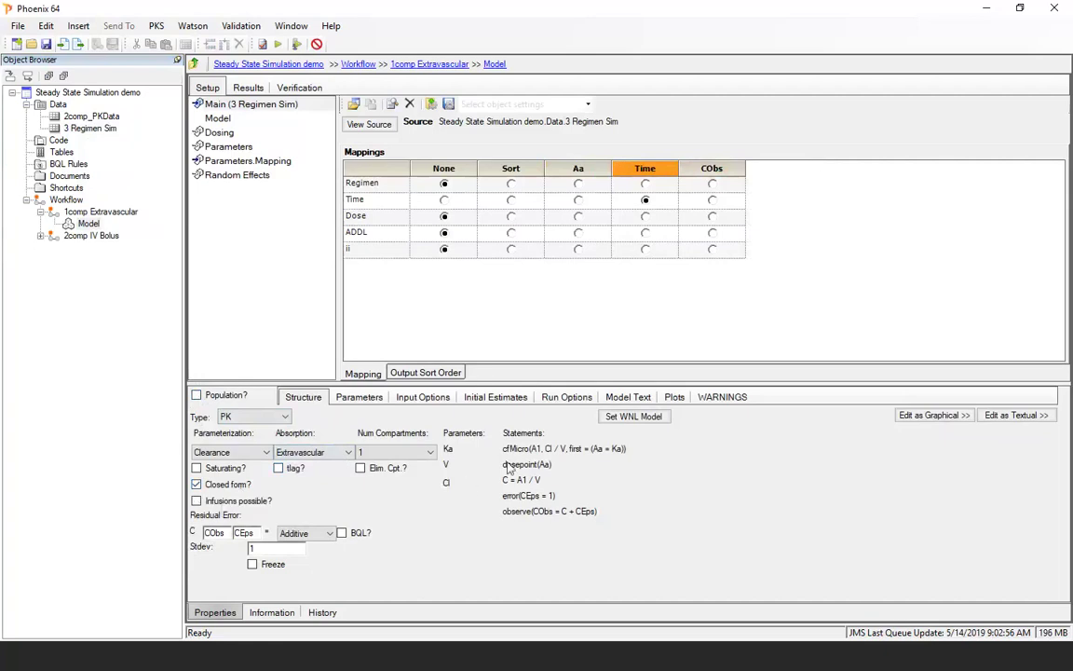
left_click(223, 485)
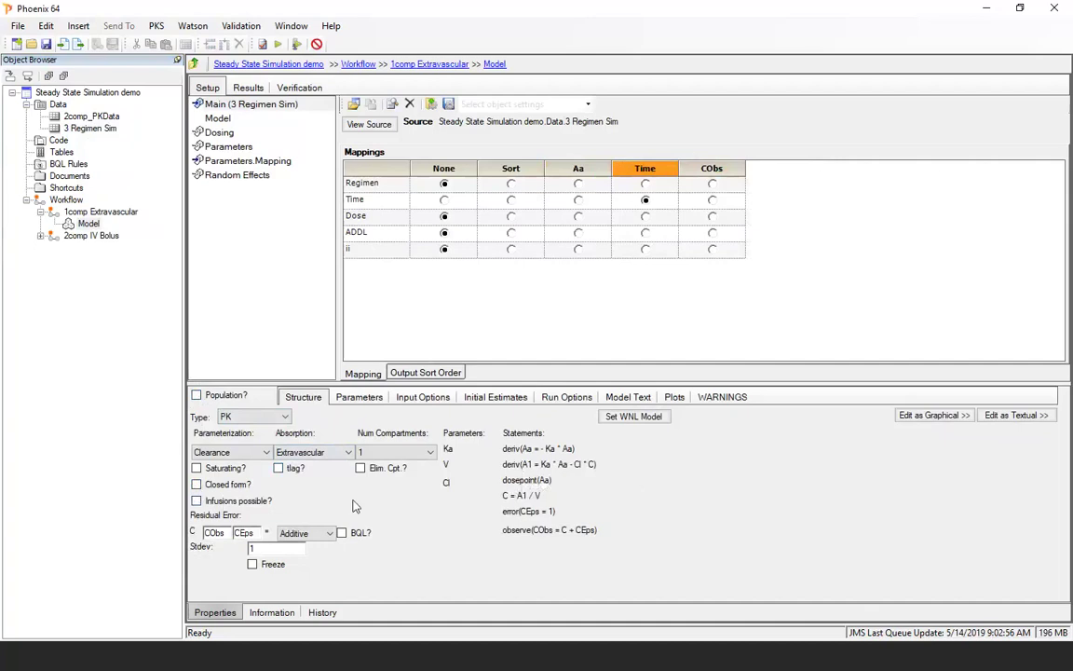
- Rename the new model as 3Regimen Sim
left_click(88, 224)
left_click(88, 225)
type("3 Reg")
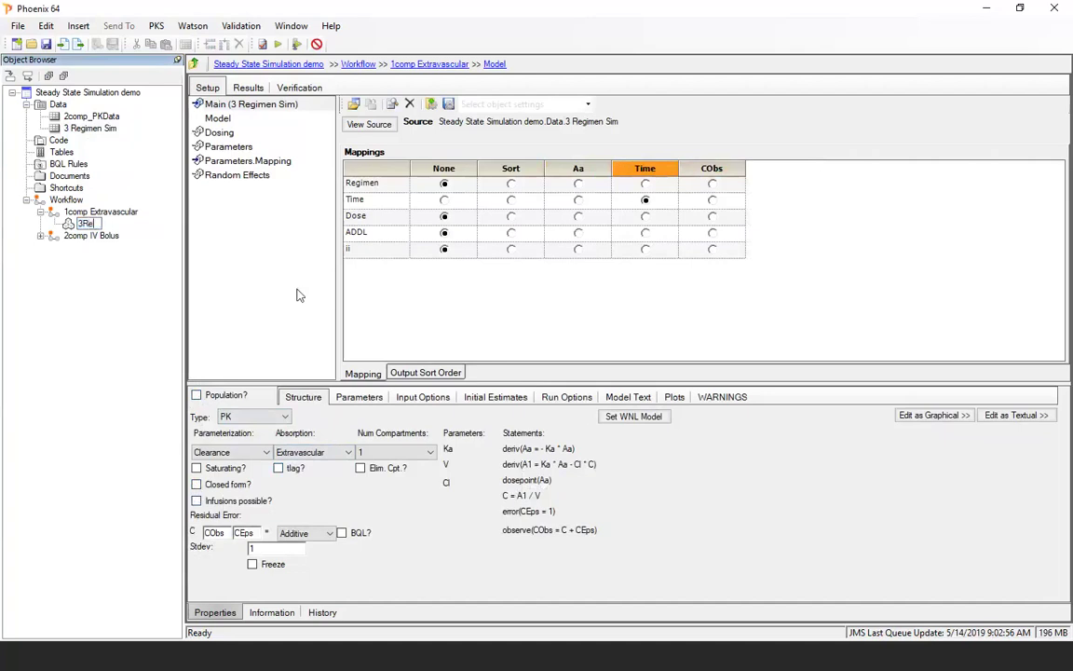
type("imen S")
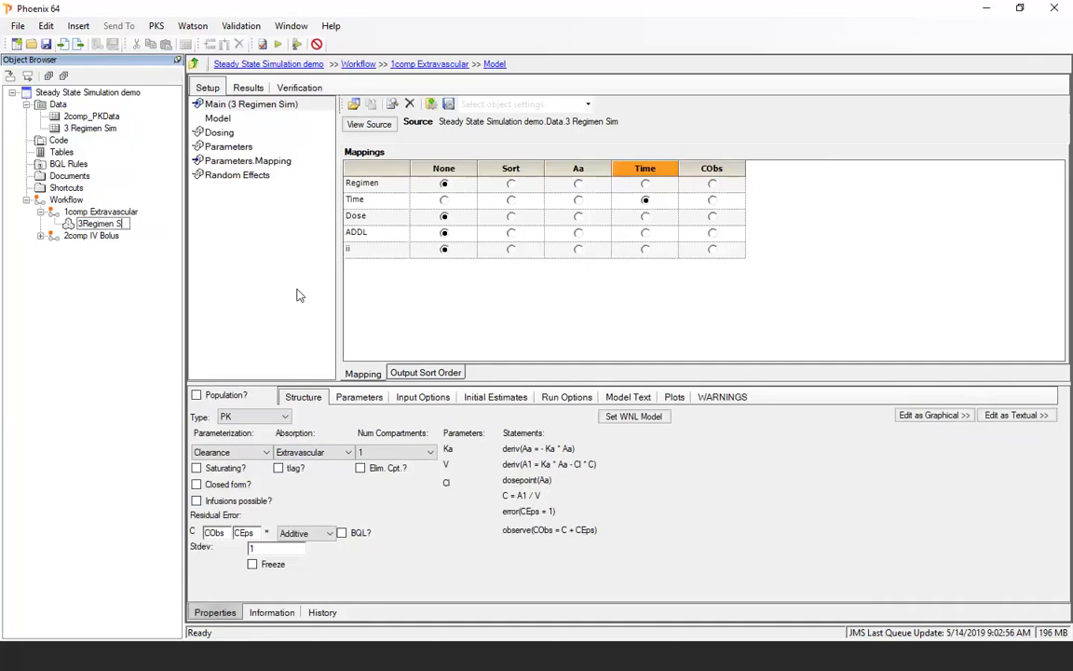
key("Return")
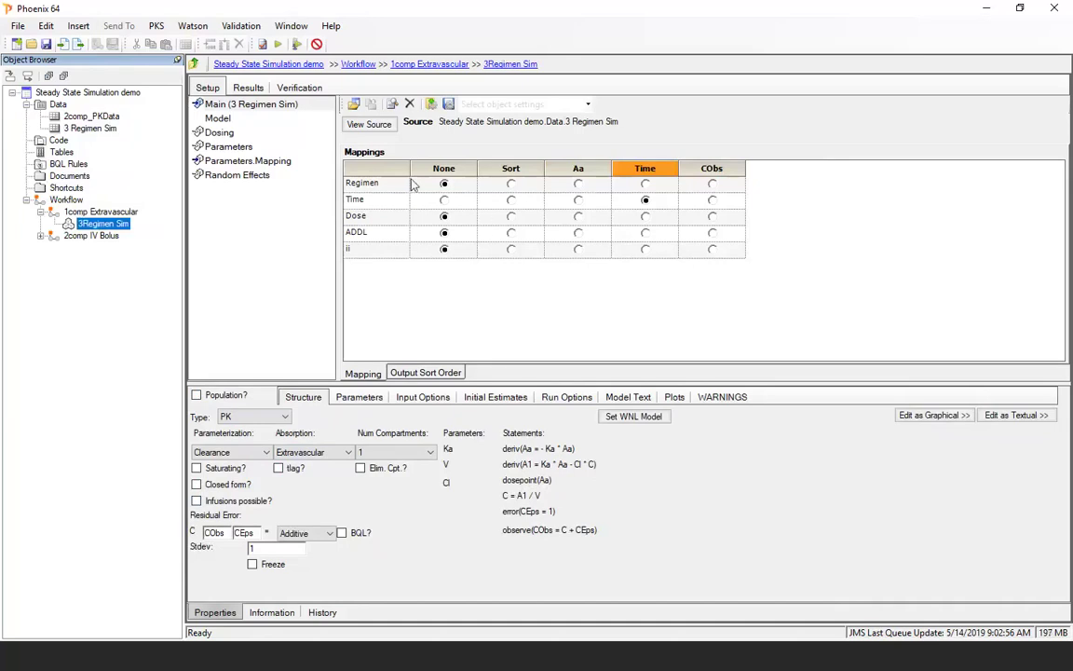
- Map Regimen to Sort and Dose to Aa, and check the model's warnings
left_click(510, 185)
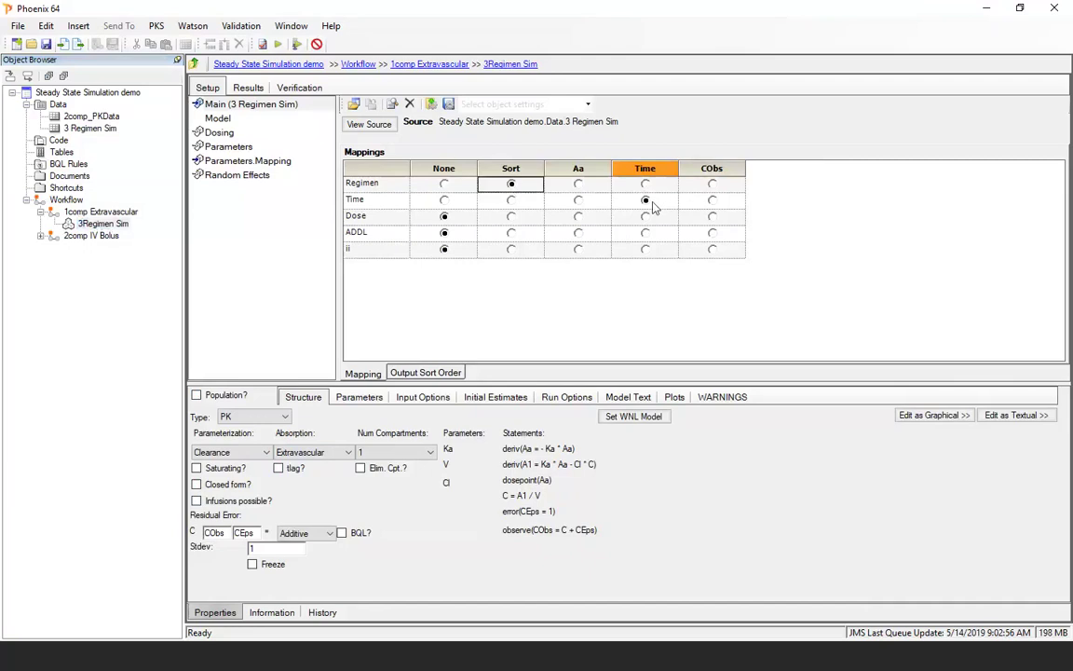
left_click(581, 216)
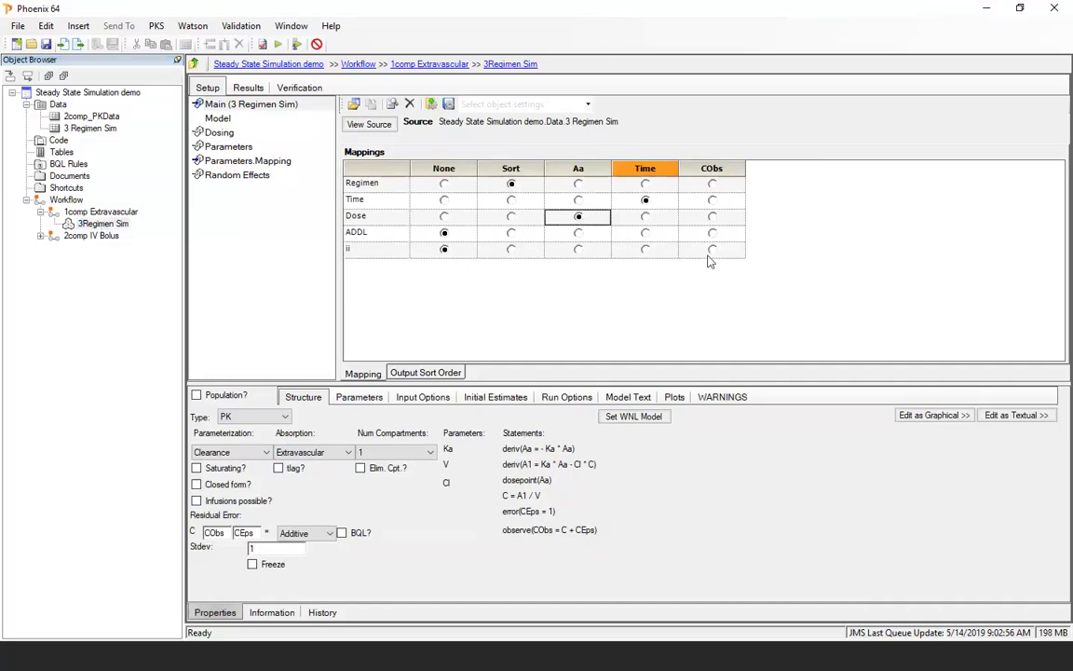
left_click(717, 395)
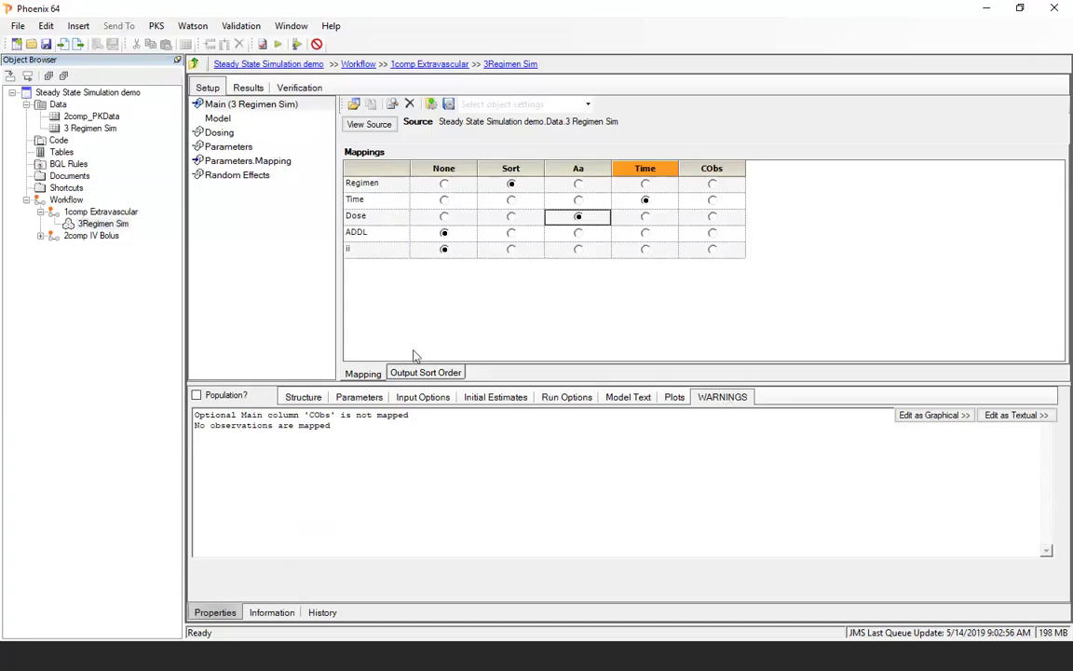
left_click(315, 399)
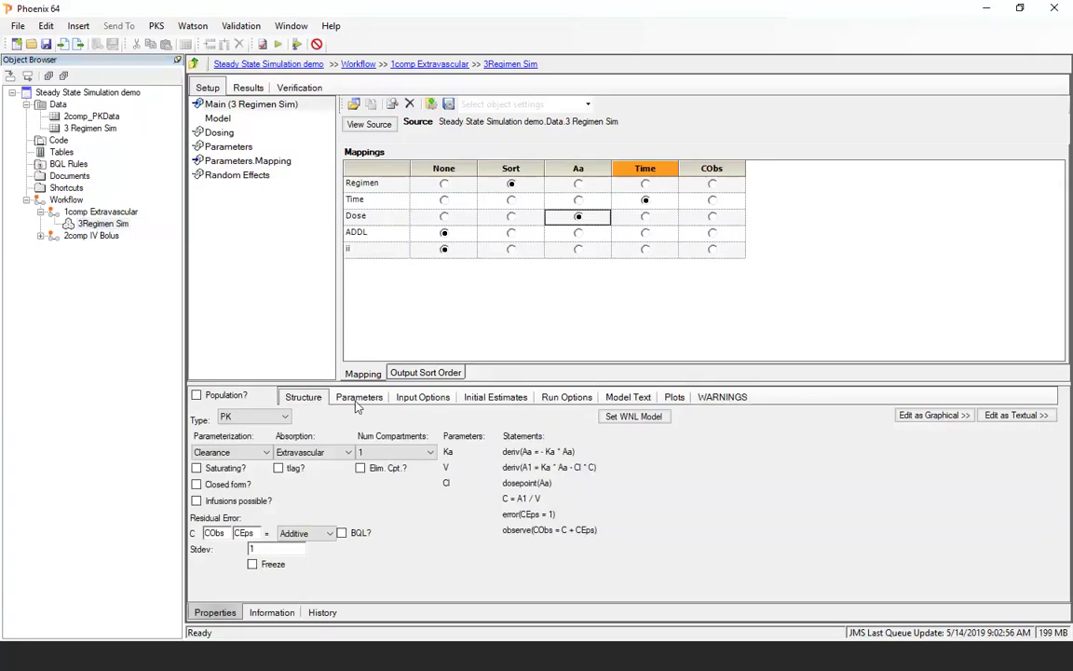
- Set the initial fixed effects to 1.2 for tvKa, 300 for tvV and 20 for tvCl
left_click(357, 403)
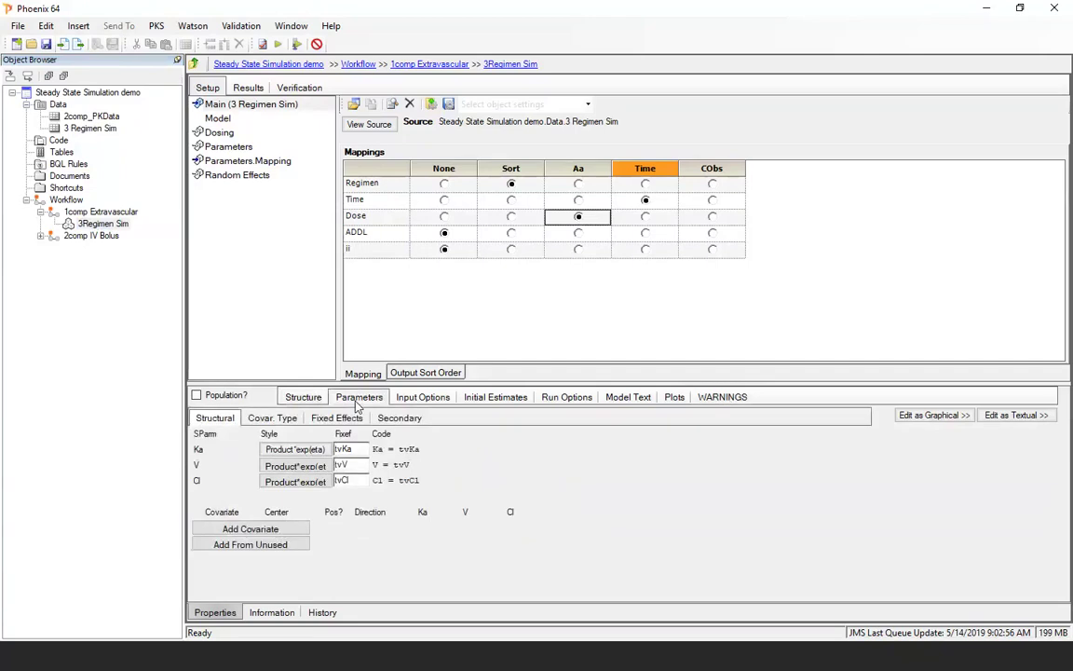
left_click(345, 420)
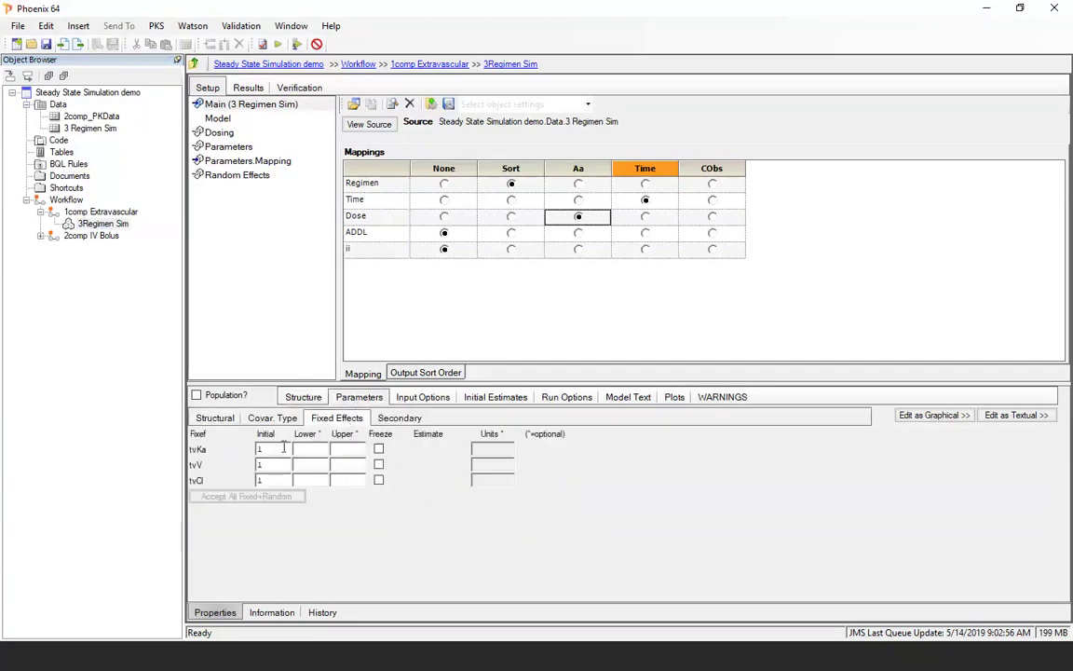
left_click(276, 449)
type(".2")
key("Tab")
type("300")
key("Tab")
type("20")
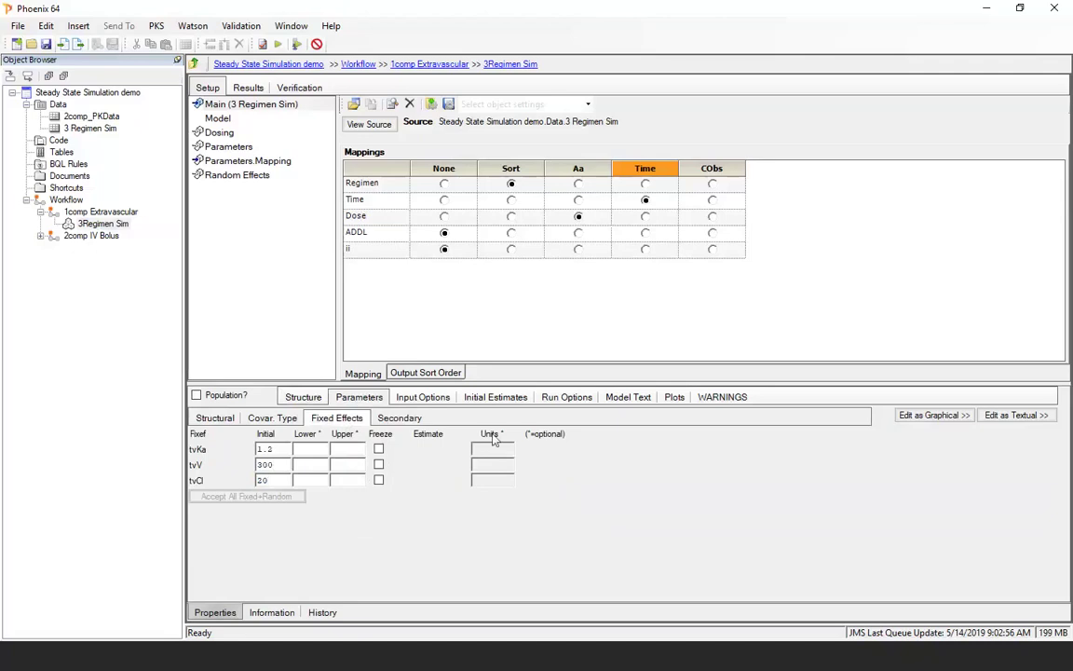
- Enable the ADDL input option and add a dosing entry whose delta time is read from column ii
left_click(436, 397)
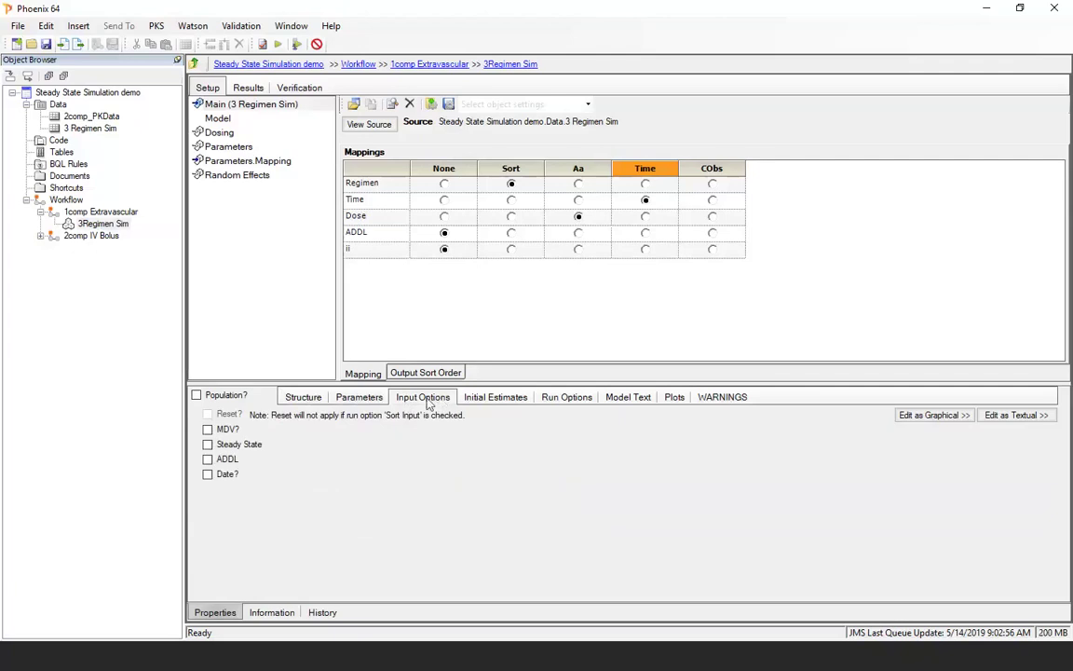
left_click(208, 461)
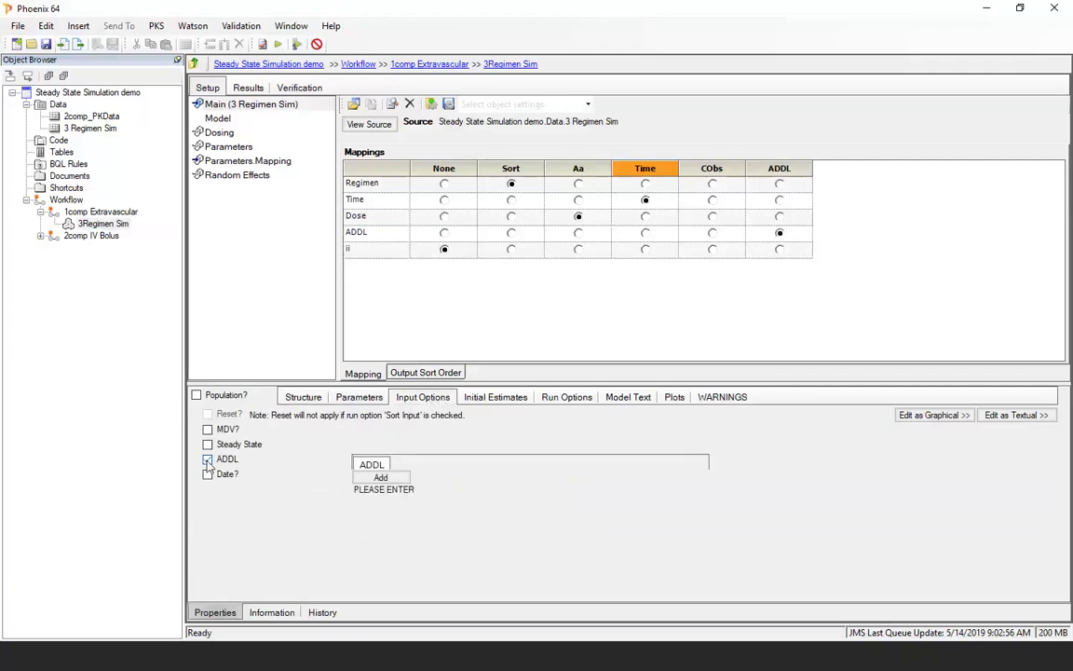
left_click(381, 478)
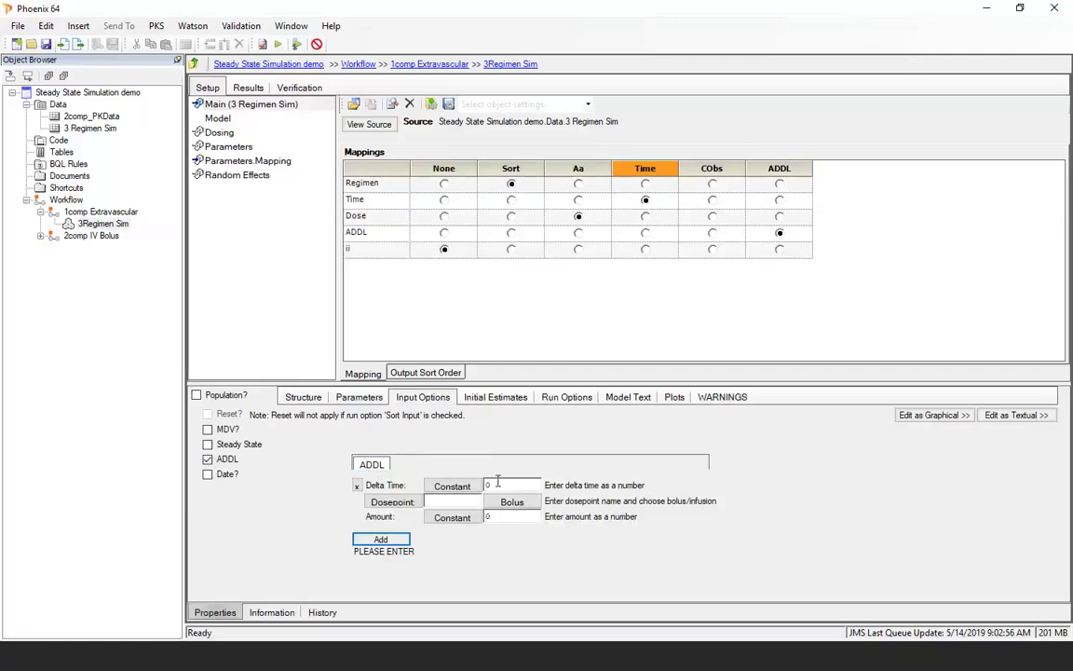
left_click(453, 486)
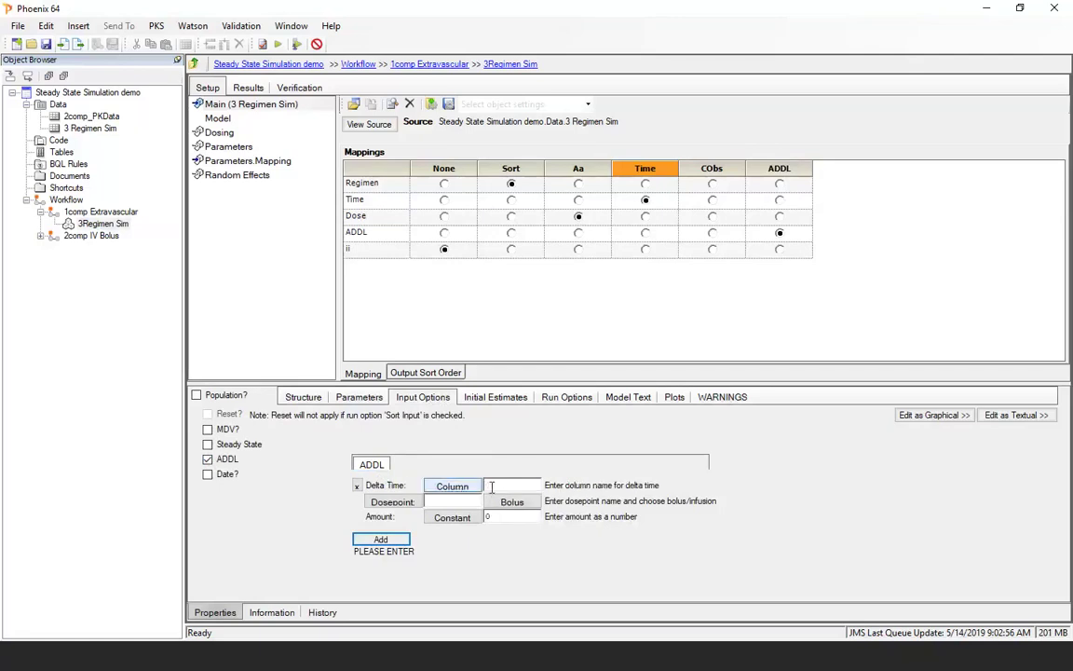
left_click(512, 486)
type("ii")
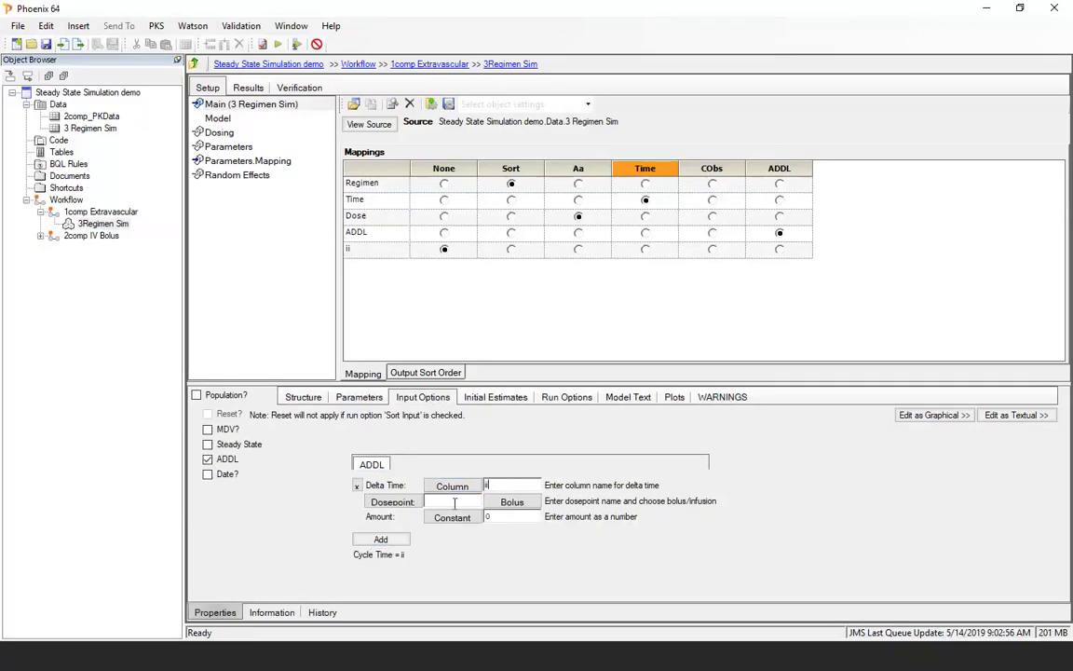
- Set the ADDL entry's dosepoint to Aa and read its amount from the Dose column
key("Tab")
type("A")
left_click(470, 518)
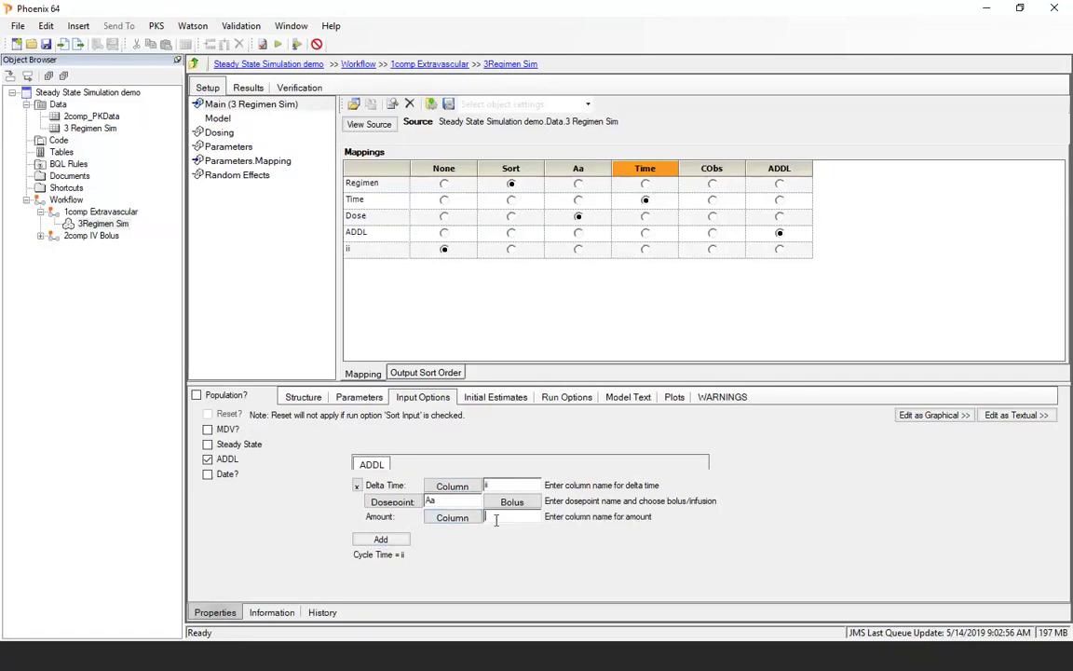
type("Dose")
- Set the run mode to Simulation with 1000 points, a maximum X range of 144 and C as the Y variable
left_click(570, 398)
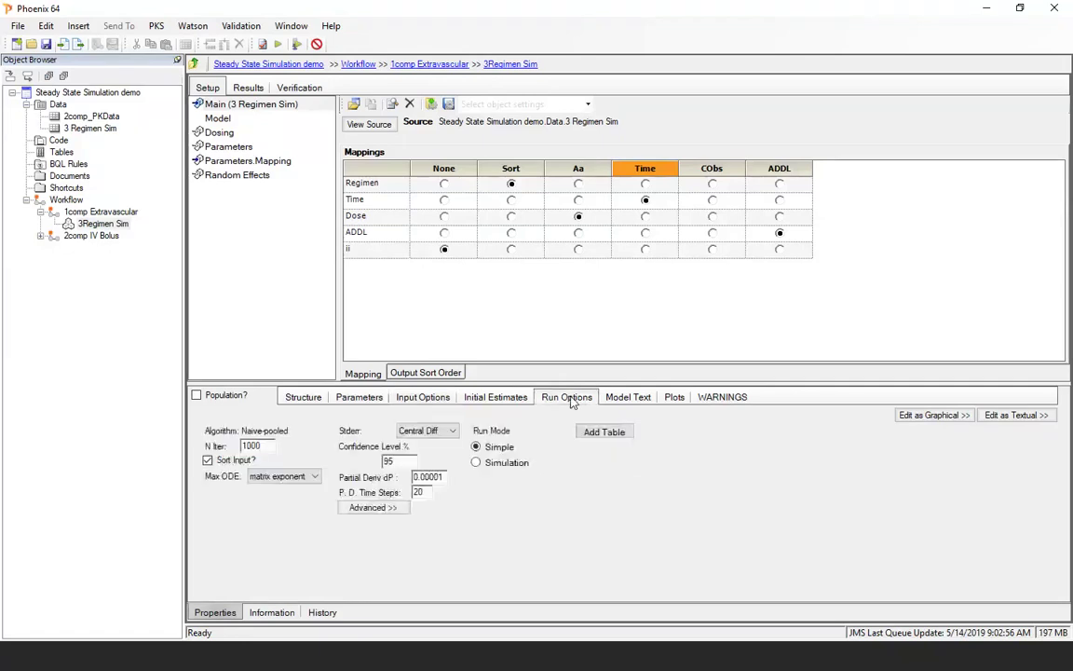
left_click(481, 464)
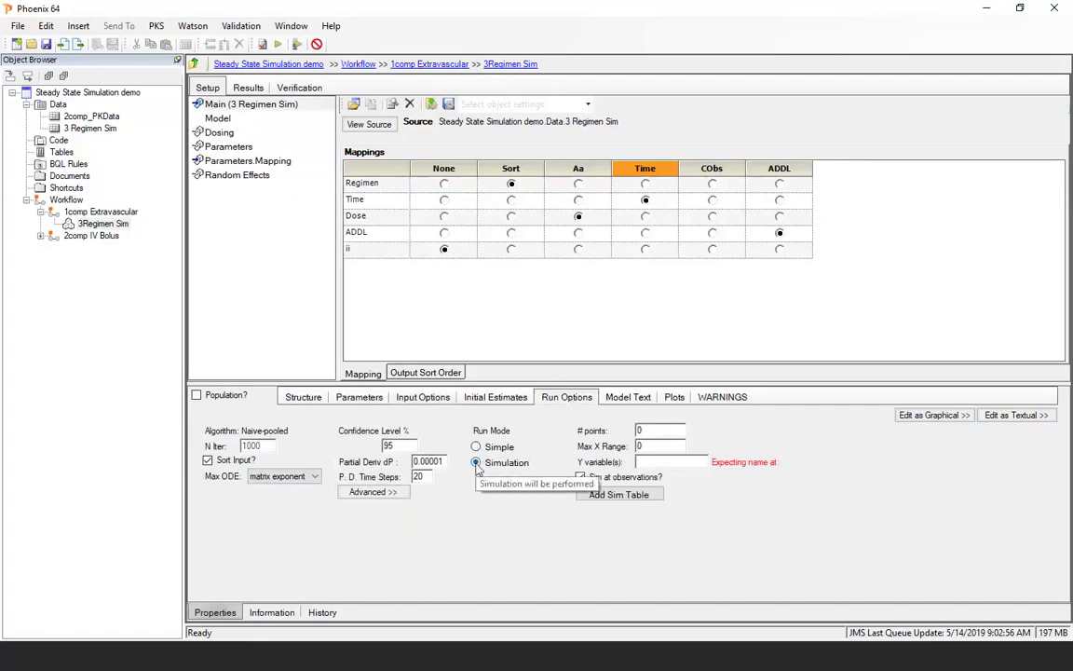
double_click(664, 429)
type("1000")
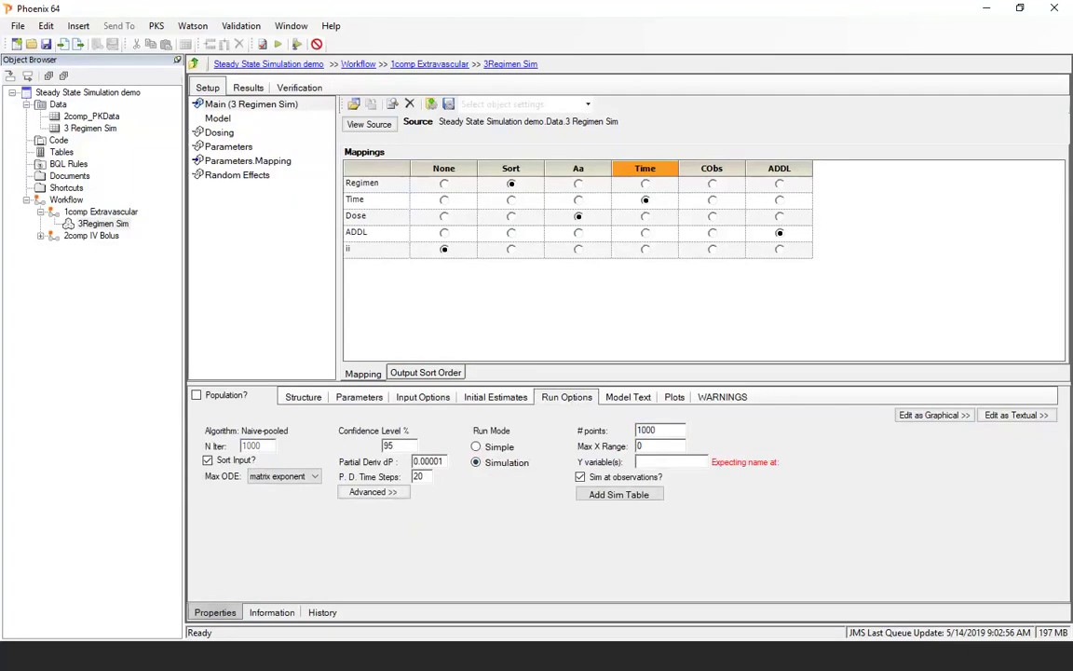
double_click(648, 446)
type("144")
type("C")
- Execute the 3Regimen Sim model and close the job status window once the run has completed
left_click(296, 44)
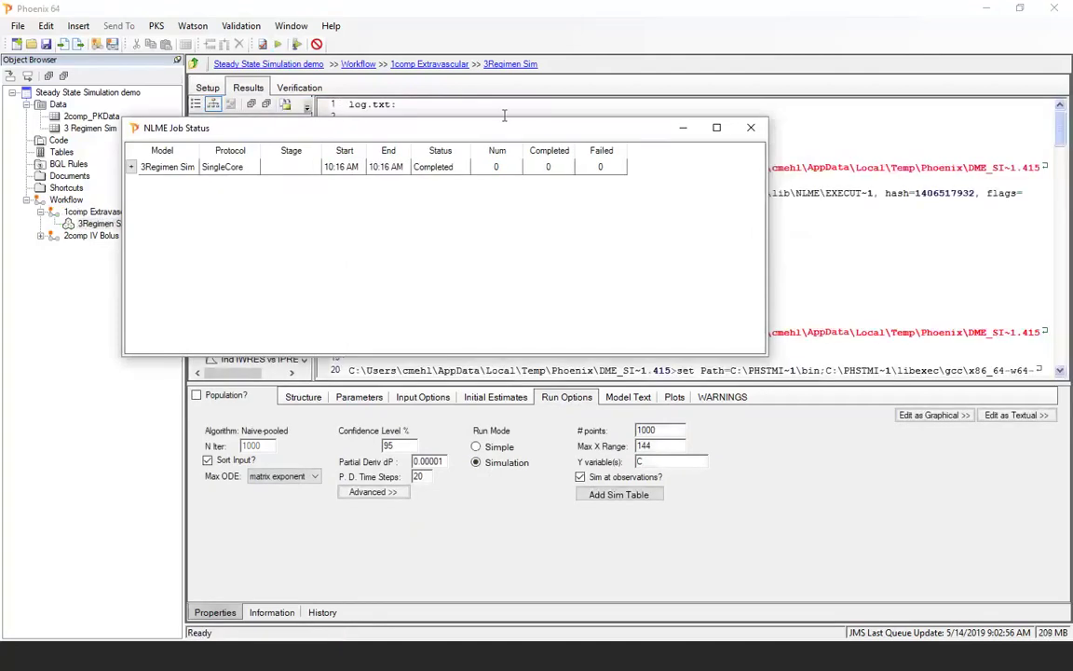
left_click(750, 128)
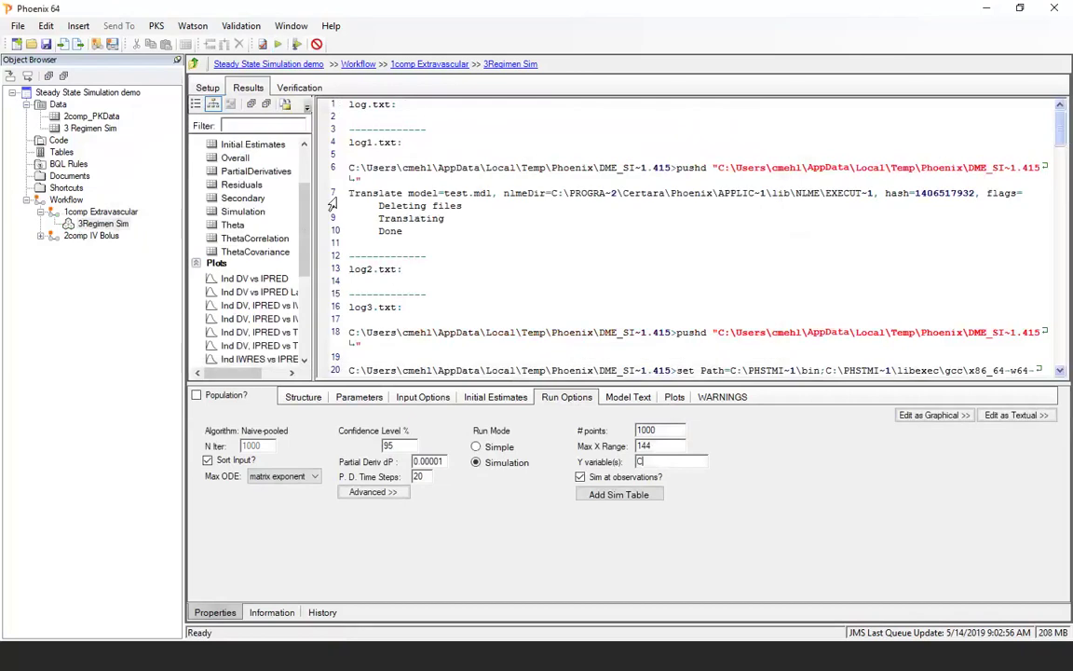
- Widen the results list and view the Ind DV, IPRED vs IVAR plot and its Lattice version
left_click_drag(313, 200, 359, 220)
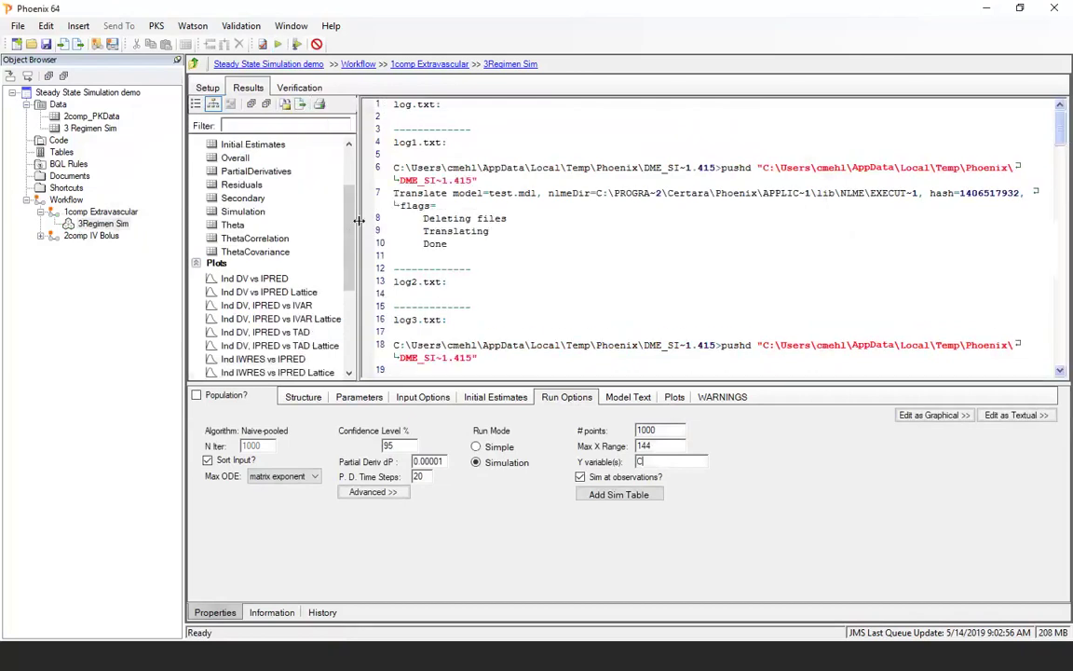
scroll(350, 233, "down", 1)
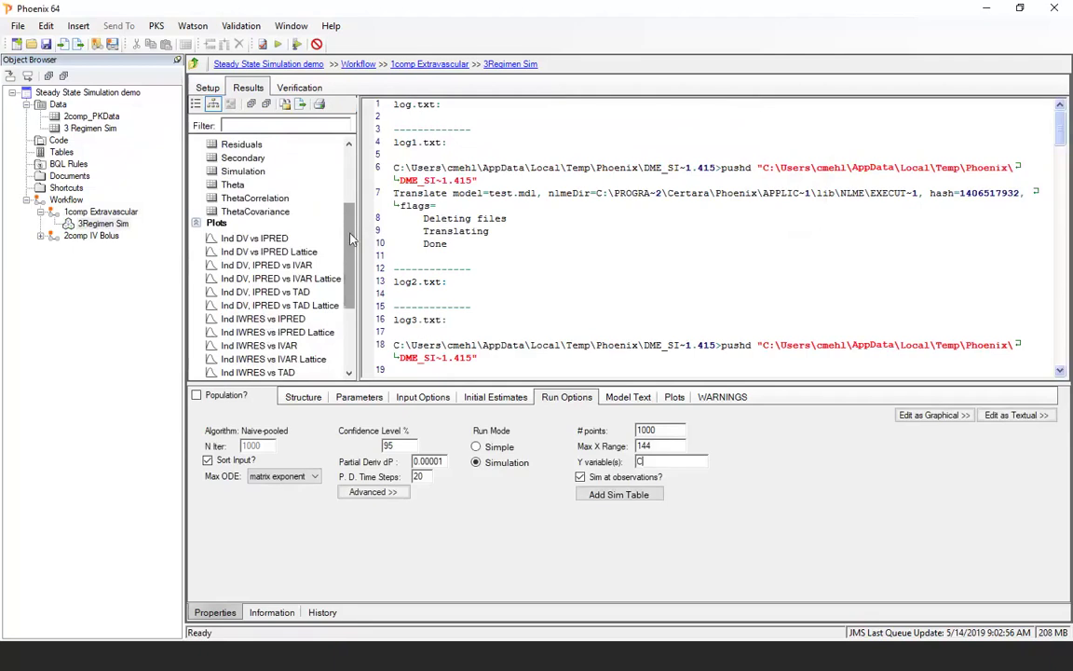
left_click(266, 279)
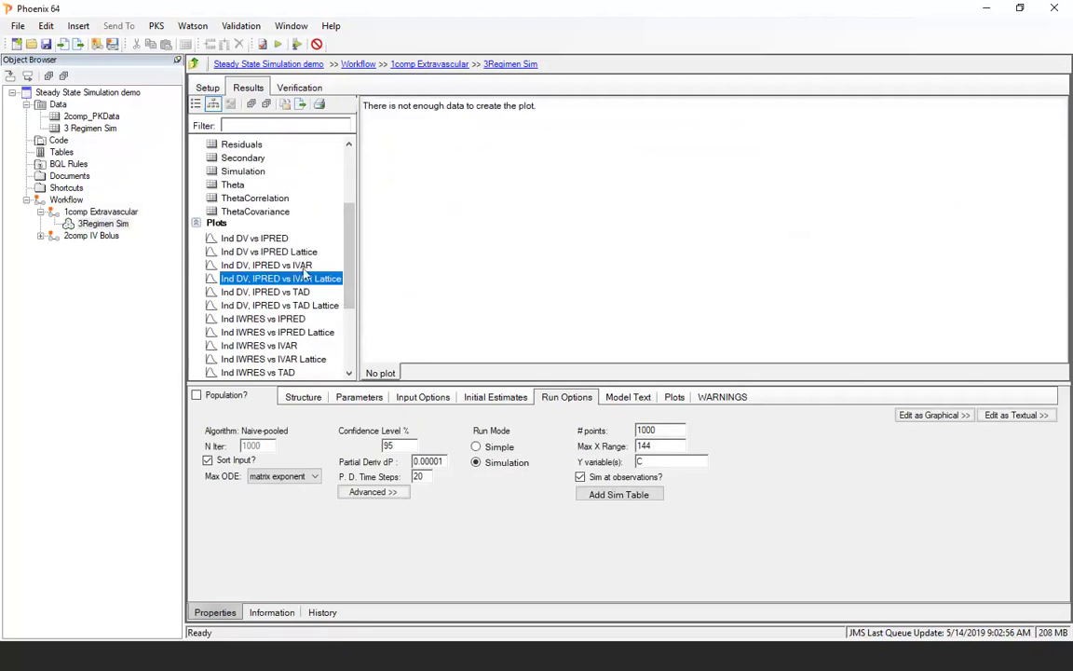
left_click(298, 266)
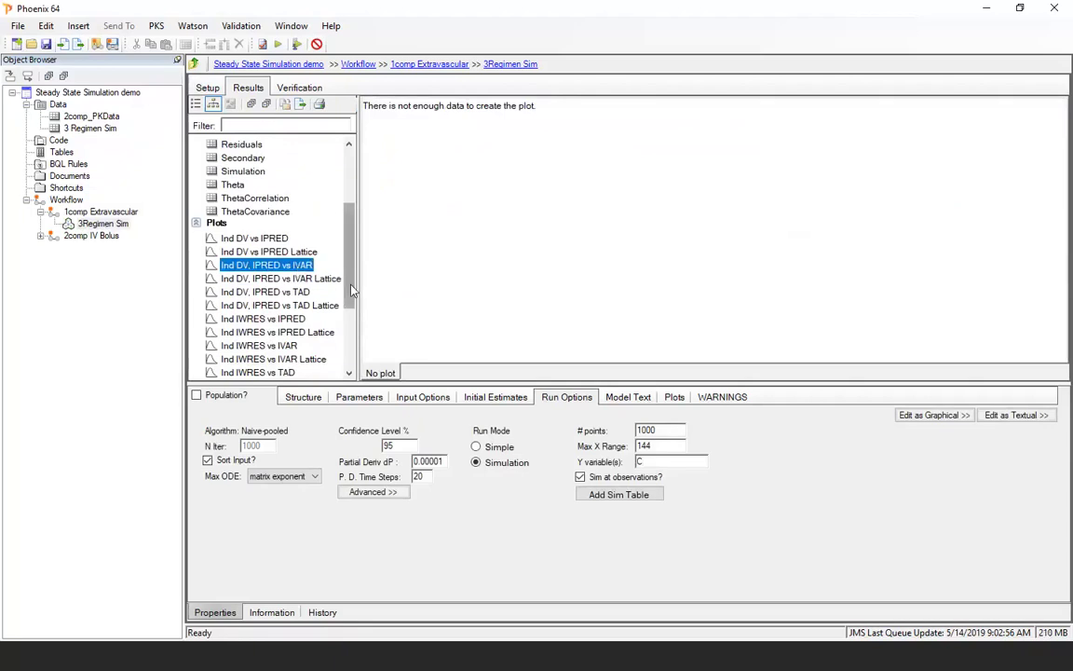
- Review the 3Regimen Sim results, viewing the Simulation table, the Ind DV vs IPRED Lattice plot and the Ind DV, IPRED vs IVAR plot
left_click_drag(352, 292, 357, 310)
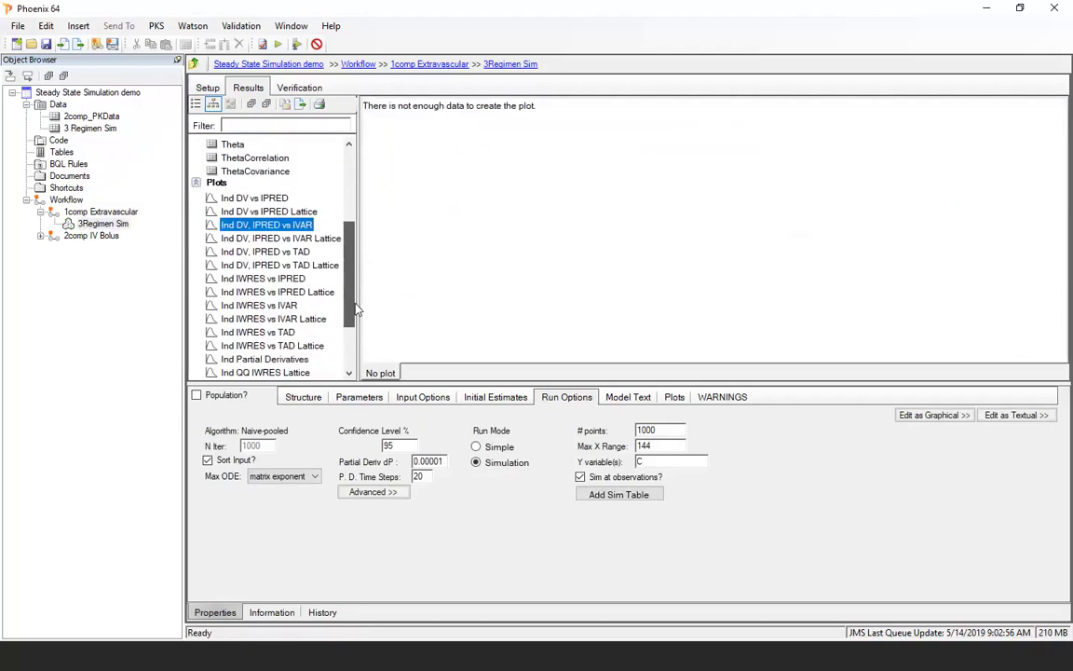
left_click_drag(357, 310, 366, 230)
left_click(254, 293)
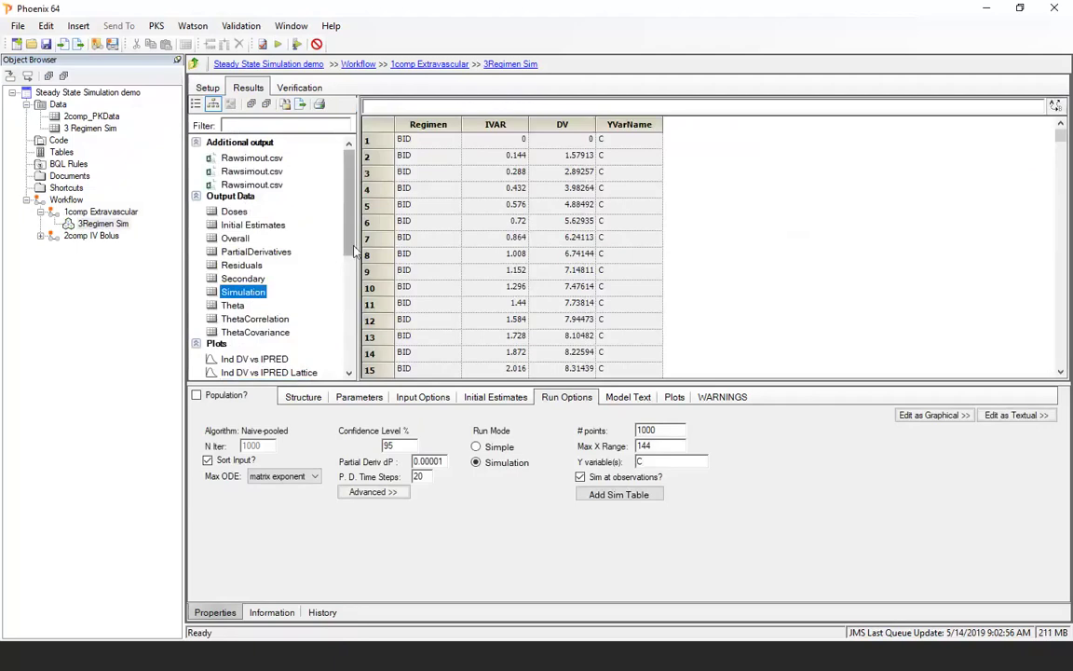
scroll(280, 308, "down", 2)
left_click(296, 319)
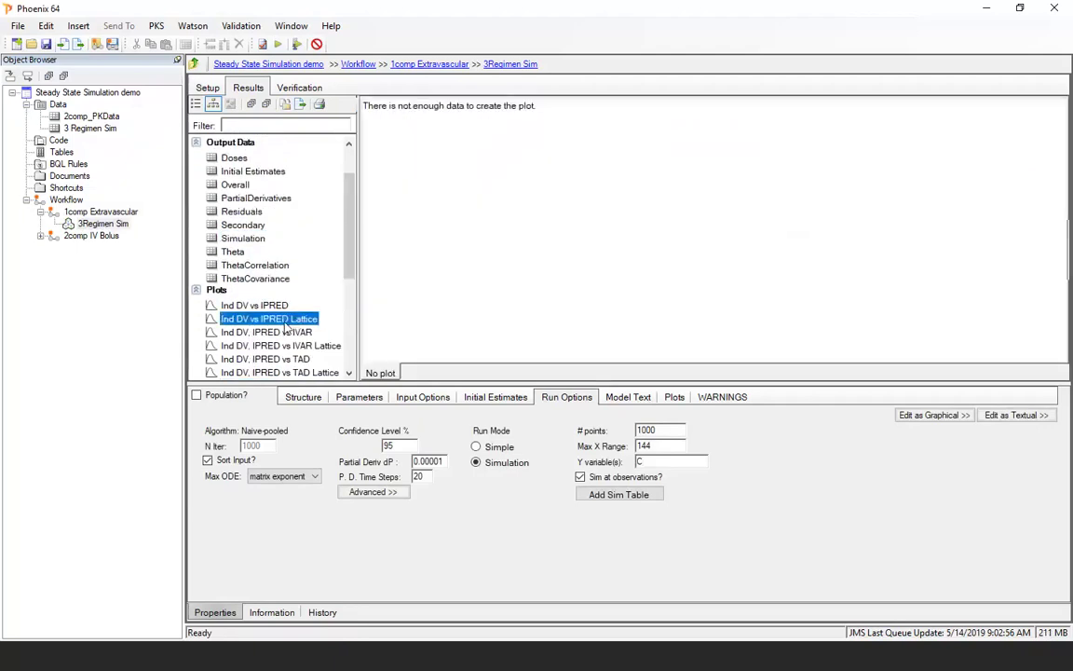
left_click(308, 333)
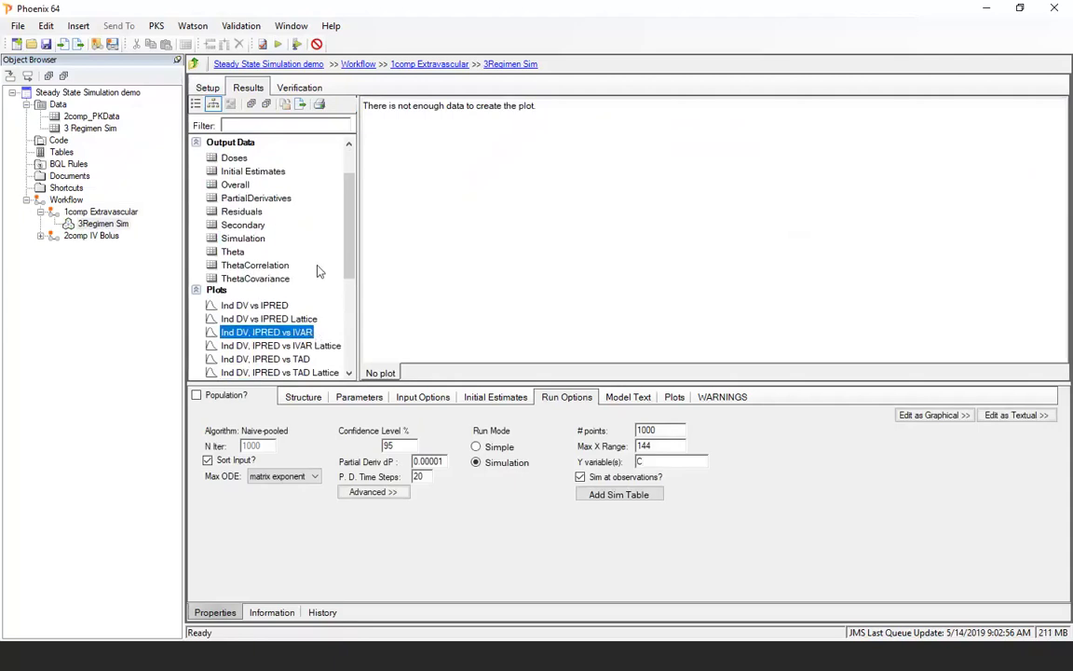
left_click(244, 239)
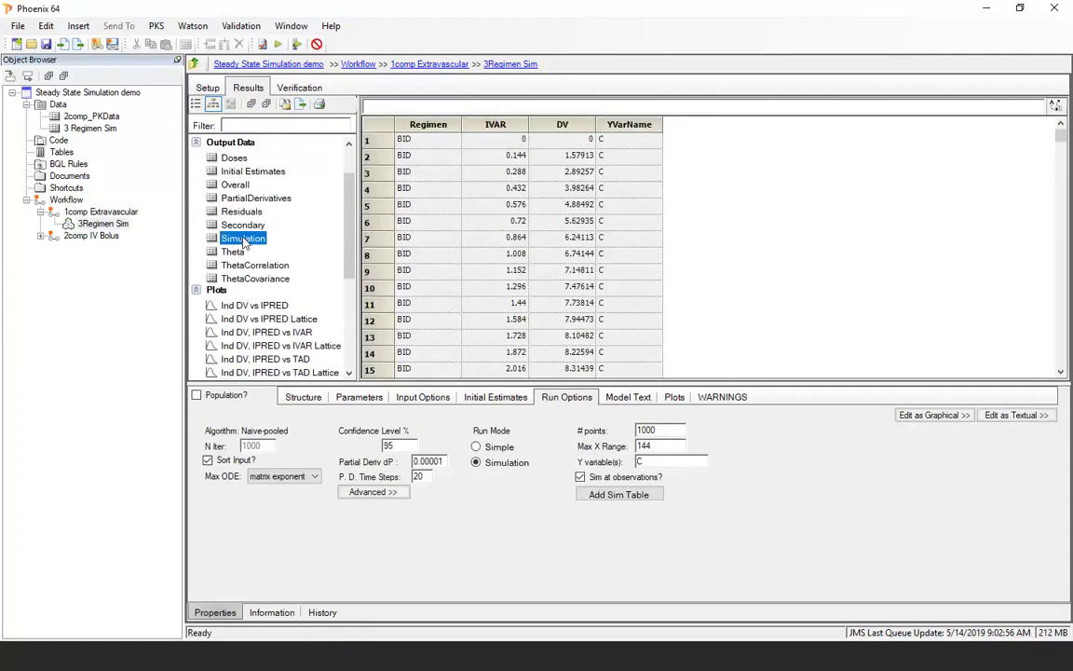
- Open the Ind Simulation plot of the three regimens in its own maximized window
scroll(244, 239, "down", 5)
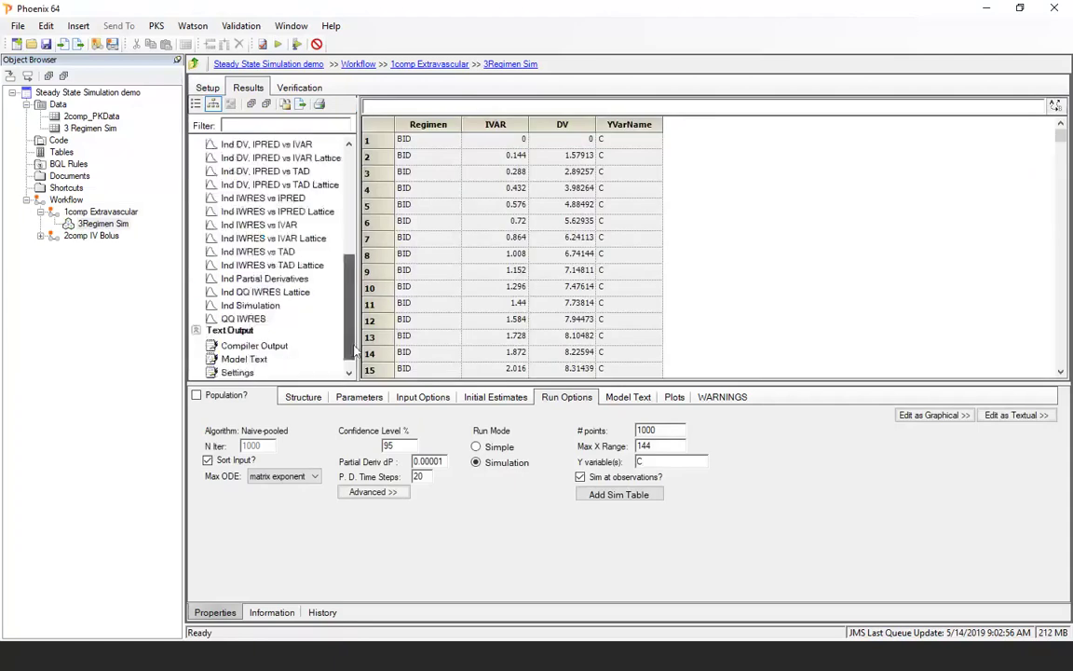
left_click(259, 307)
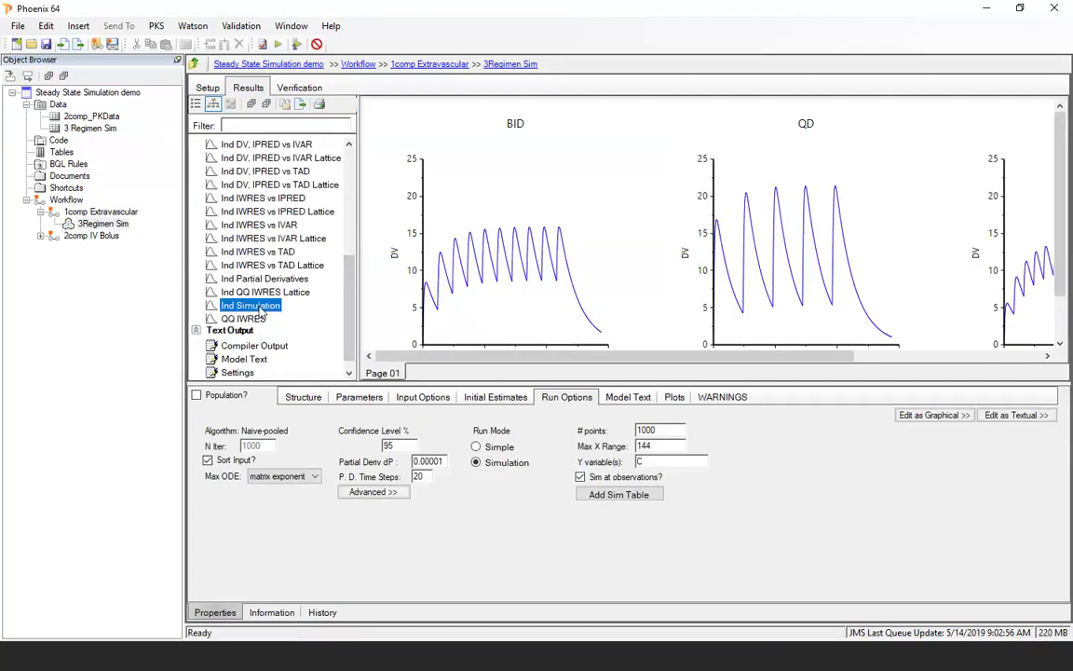
left_click_drag(183, 247, 155, 248)
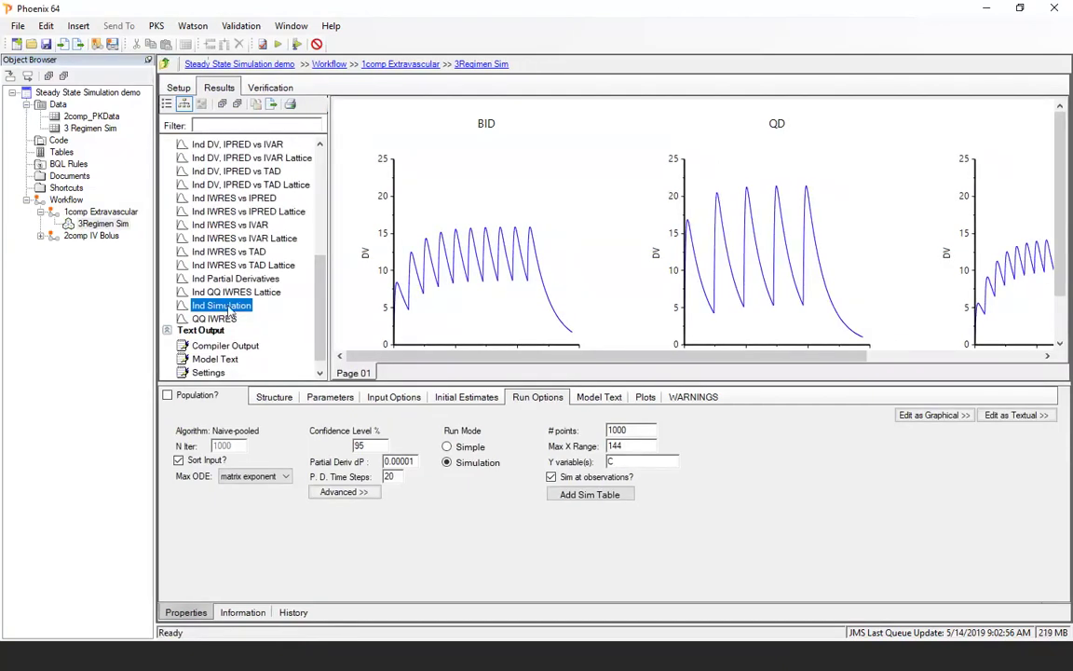
double_click(228, 308)
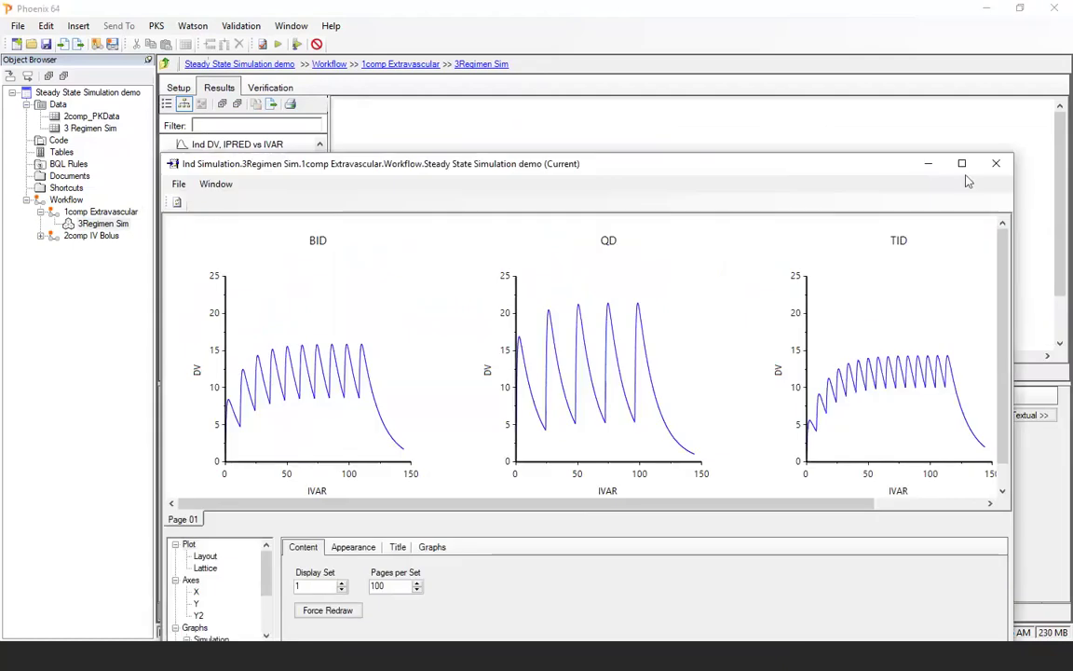
left_click(960, 160)
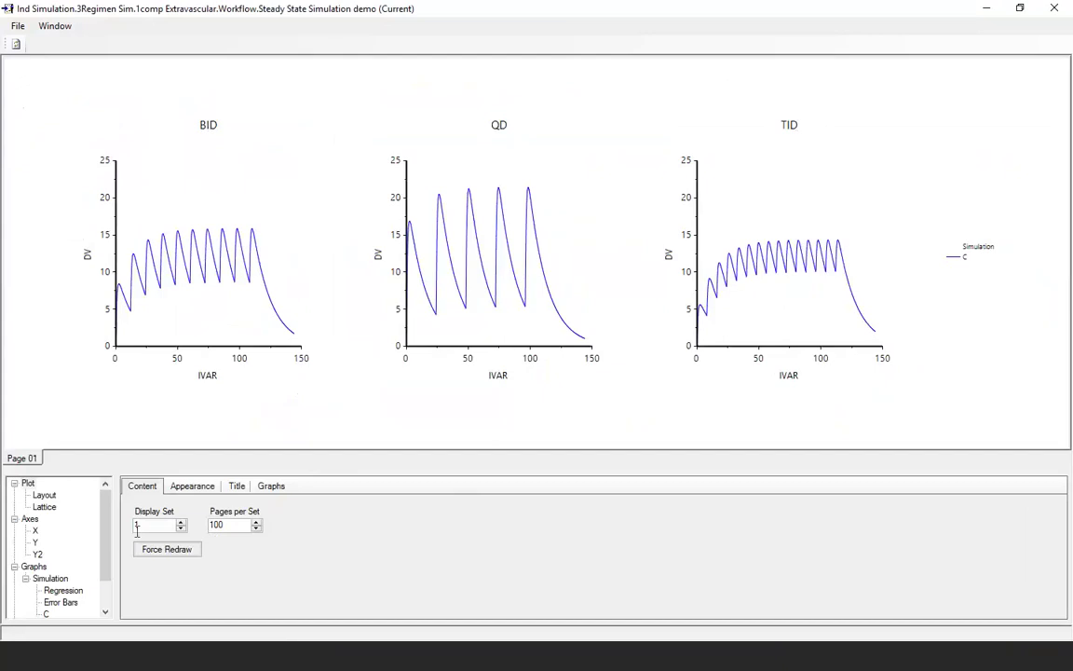
- Add a reference line on the Y axis at a value of 20 to the Ind Simulation plot
scroll(106, 521, "down", 1)
left_click(58, 602)
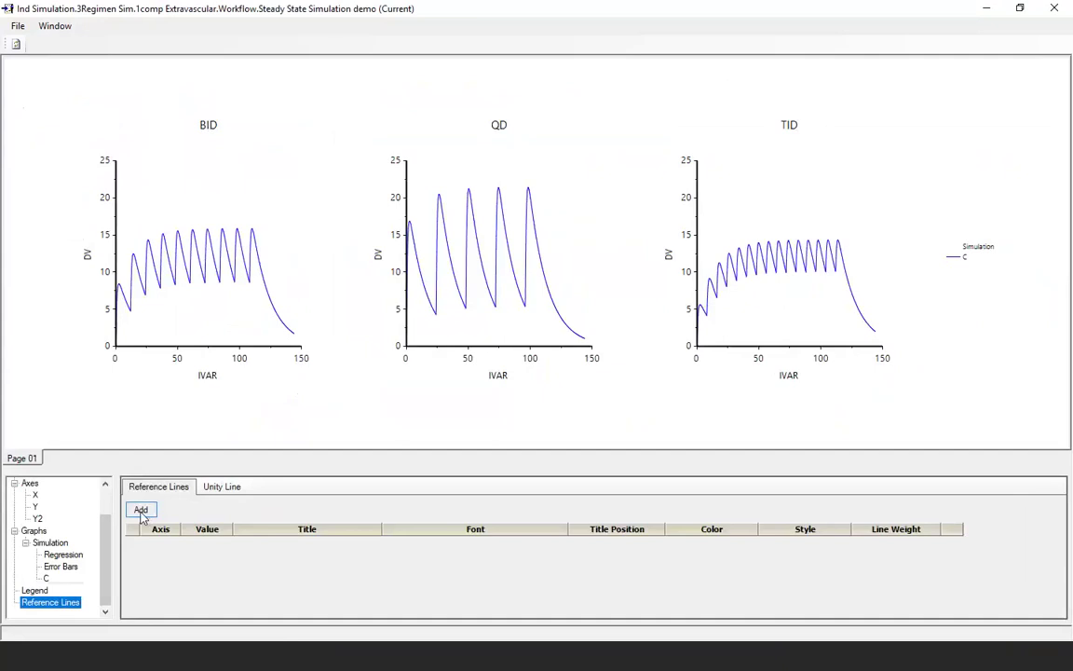
left_click(142, 513)
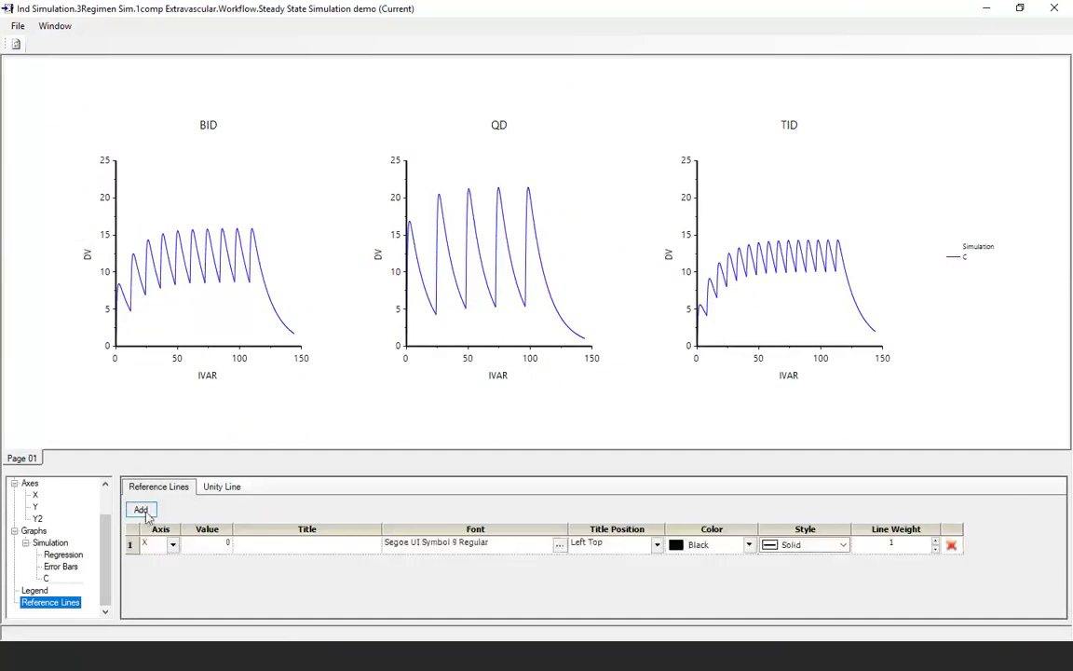
left_click(172, 545)
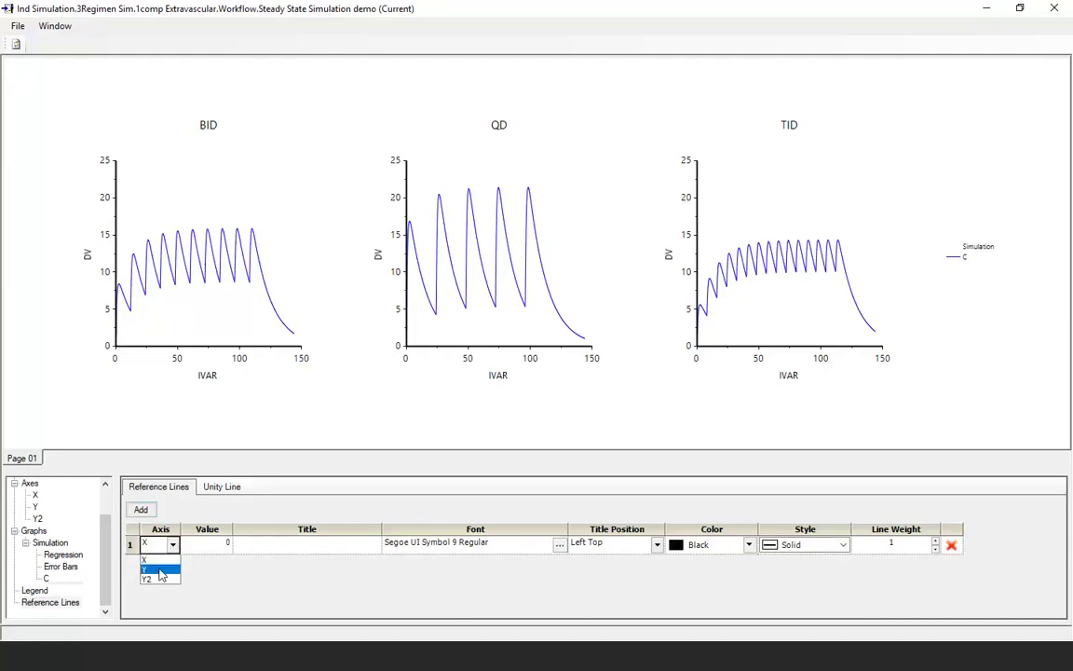
left_click(160, 571)
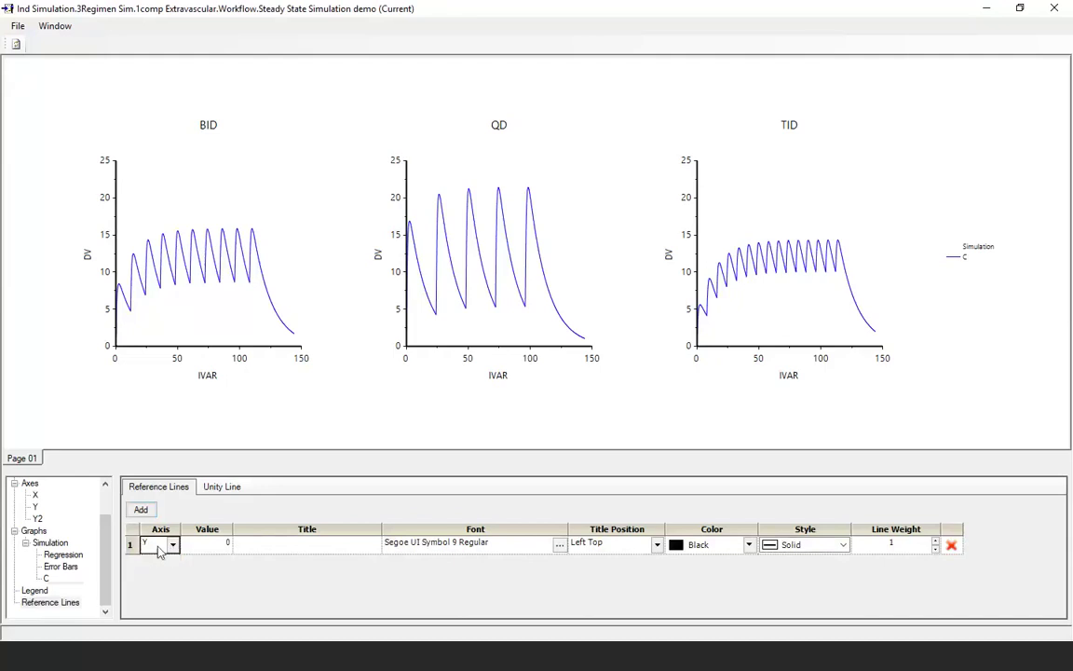
left_click(220, 548)
type("0")
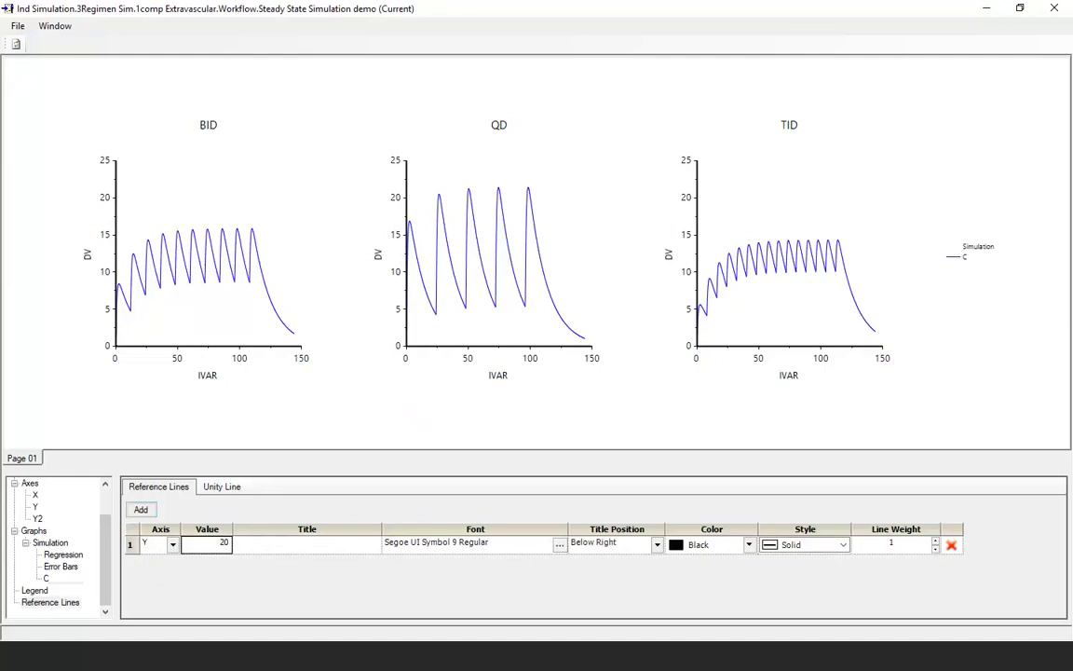
- Title the reference line "Toxicity Risk" with the title position at Below Right, and close the plot window
left_click(305, 546)
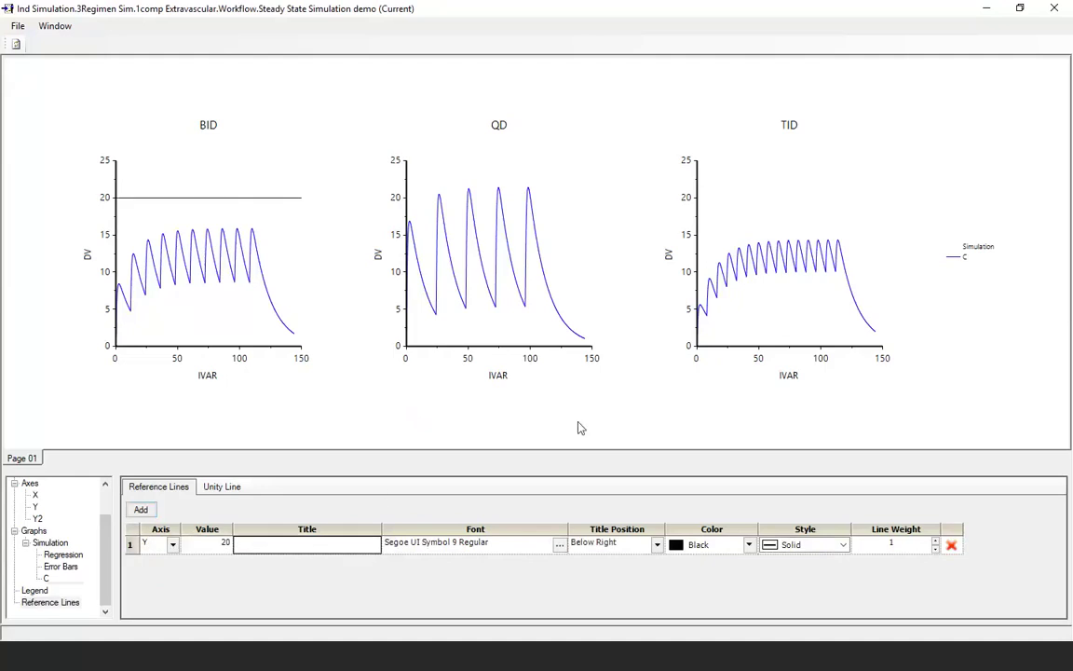
type("Toxicity")
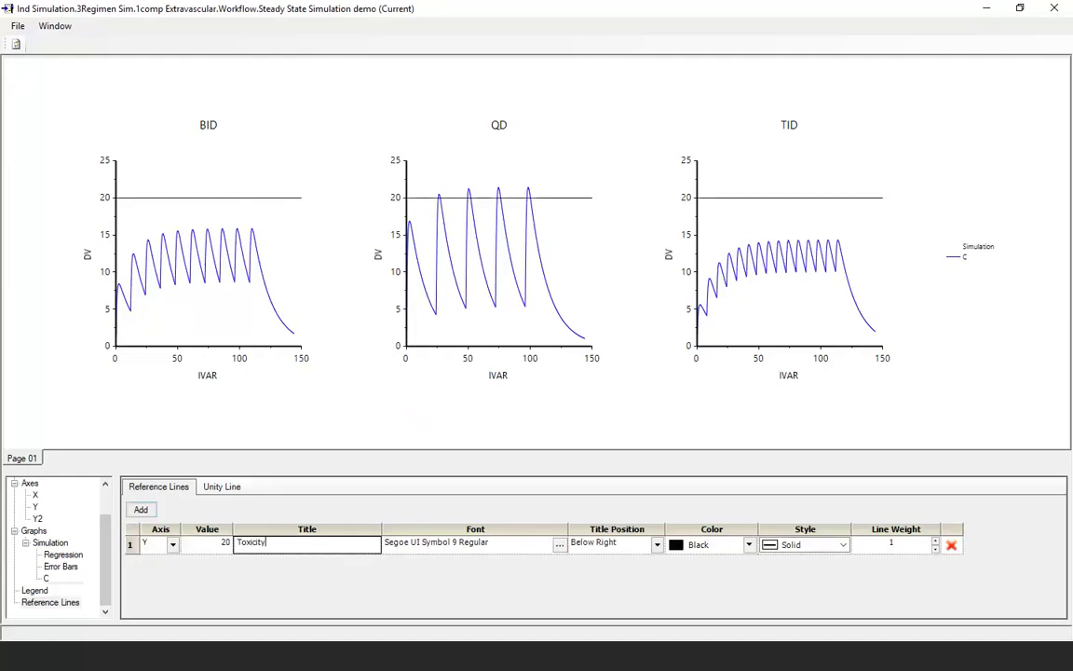
type(" Risk")
left_click(657, 544)
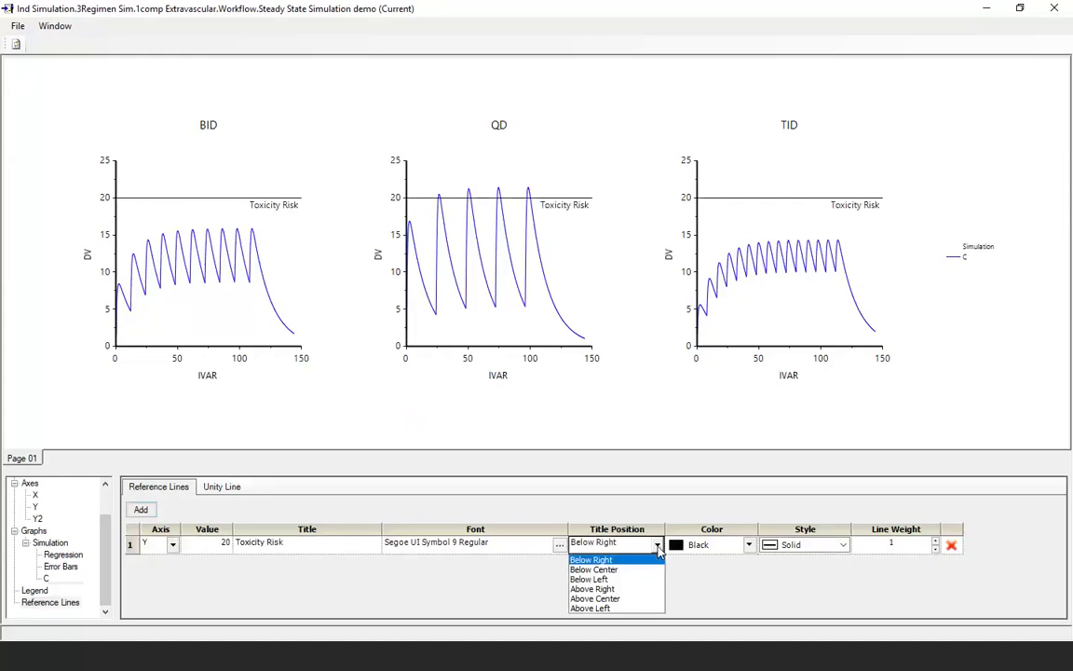
left_click(657, 548)
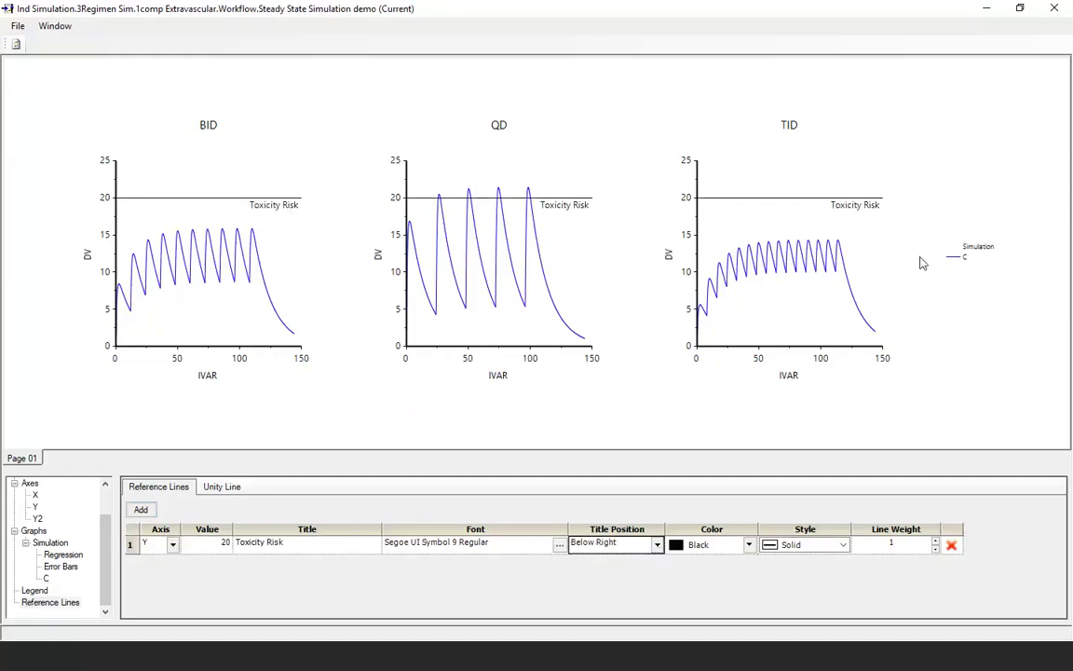
left_click(1055, 11)
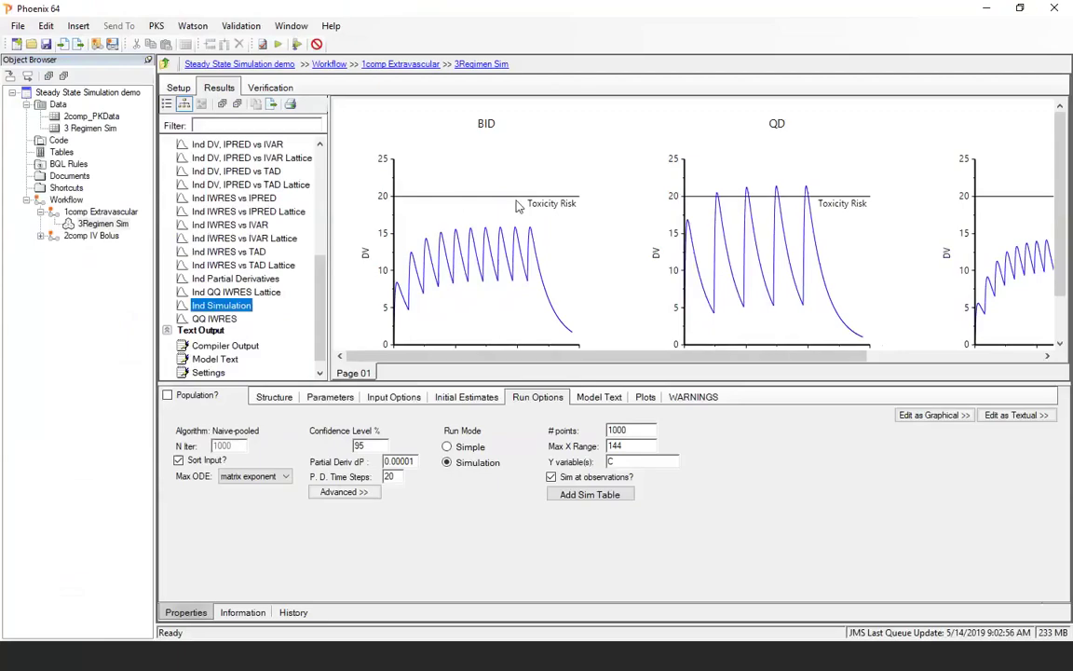
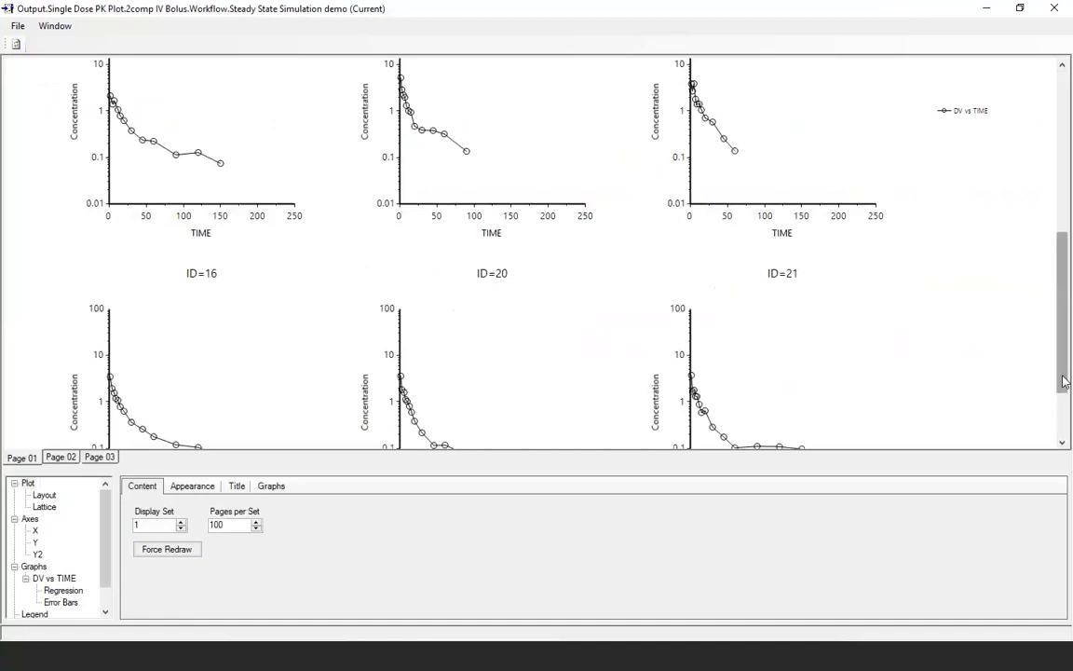
- Examine the remaining Single Dose PK Plot graphs on the first page and those on Page 02, and close the plot window
left_click_drag(1064, 380, 1068, 431)
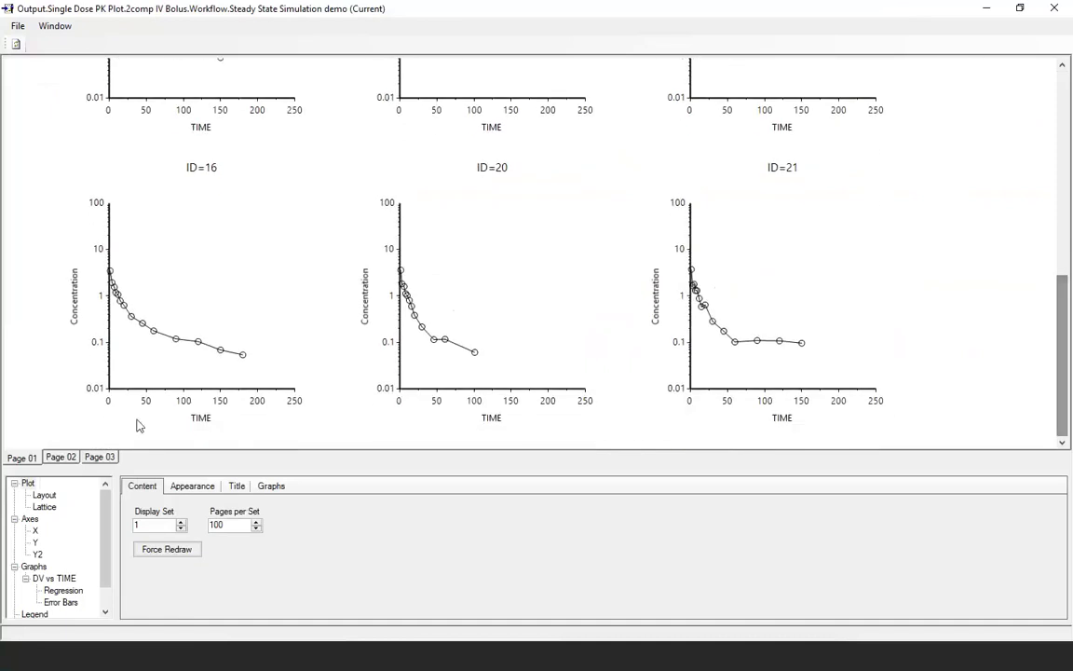
left_click(61, 458)
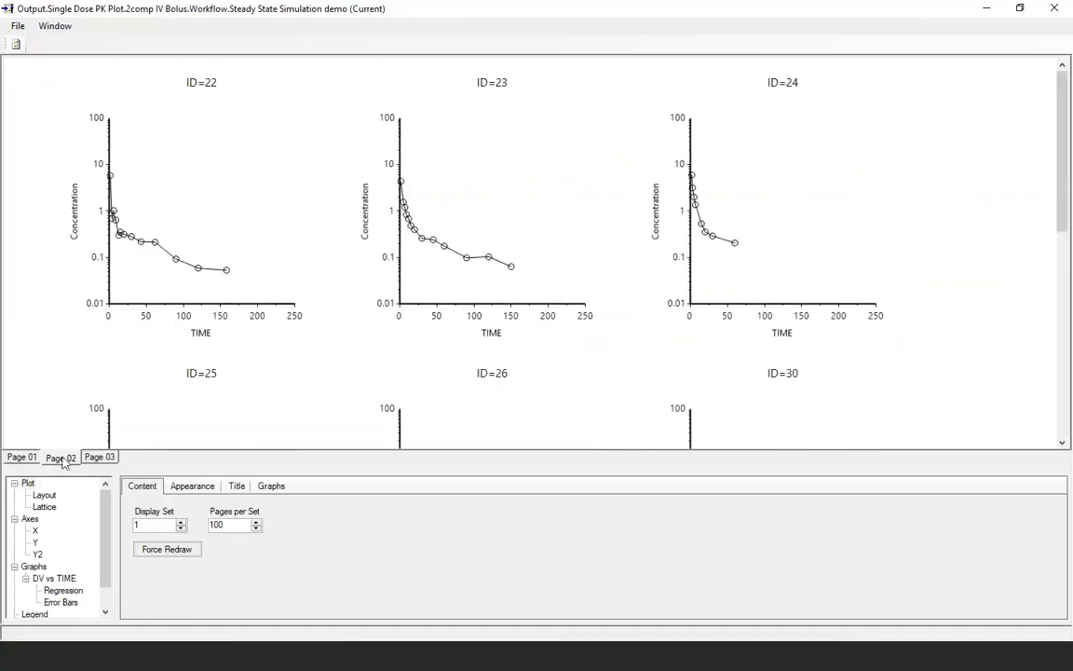
left_click(1055, 9)
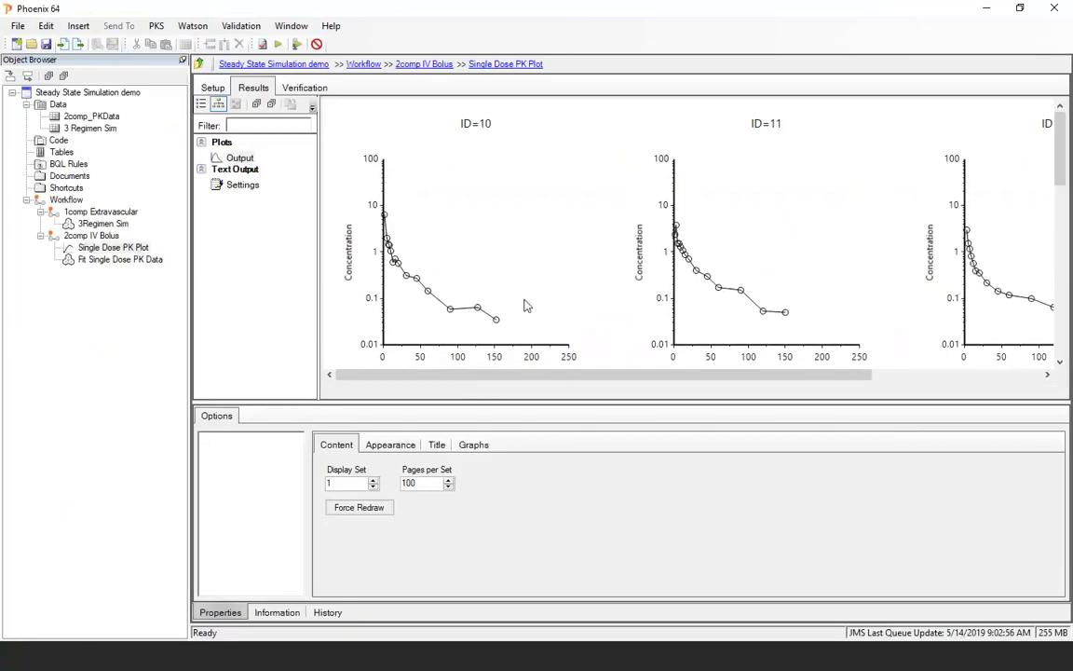
- Examine the Ind DV, IPRED vs IVAR Lattice plot of Fit Single Dose PK Data in a maximized window and close it
left_click(89, 263)
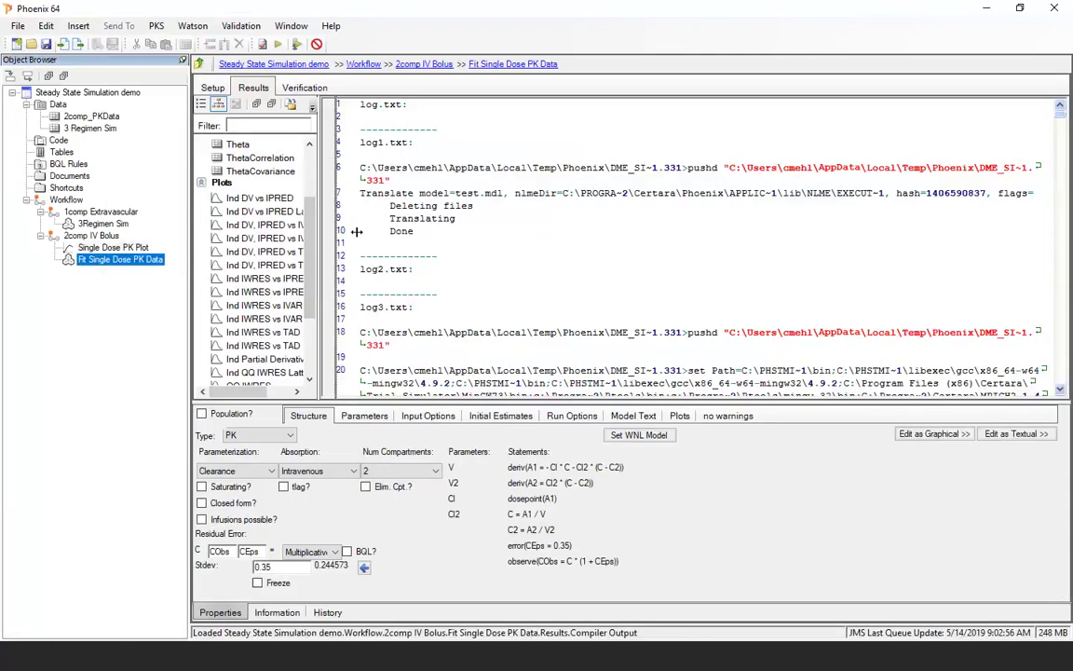
left_click_drag(357, 231, 436, 231)
scroll(313, 192, "down", 2)
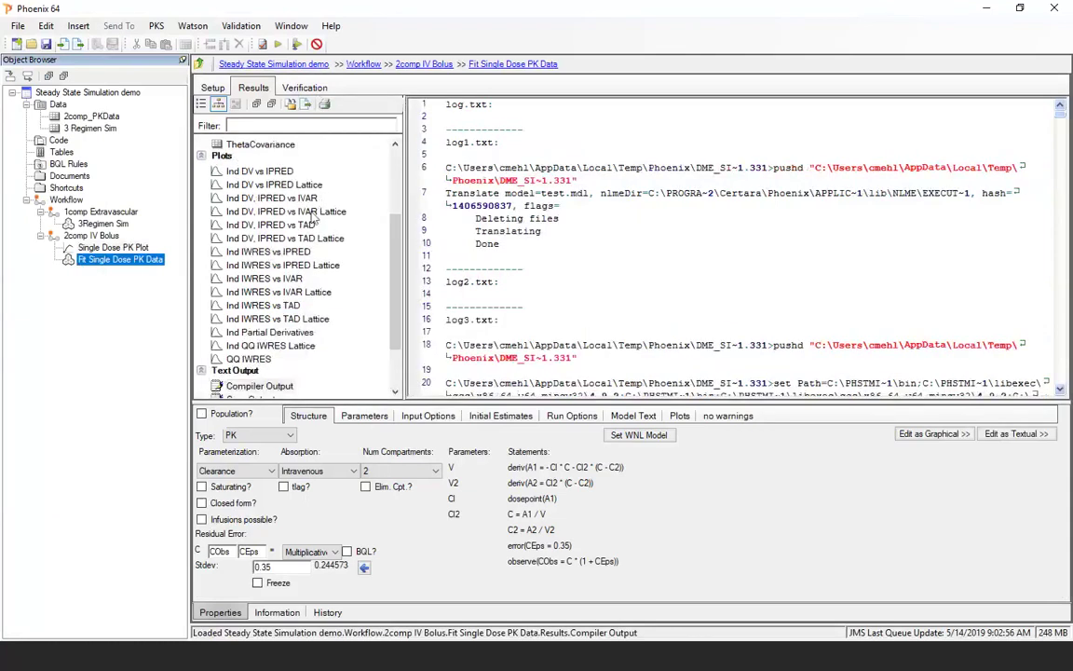
double_click(313, 213)
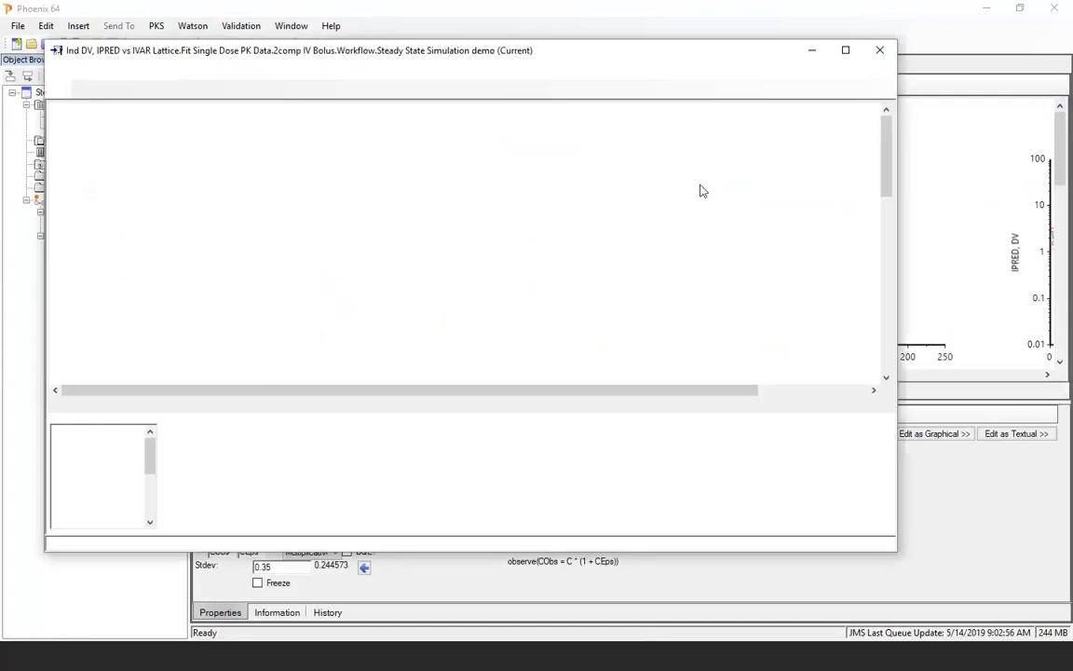
double_click(750, 45)
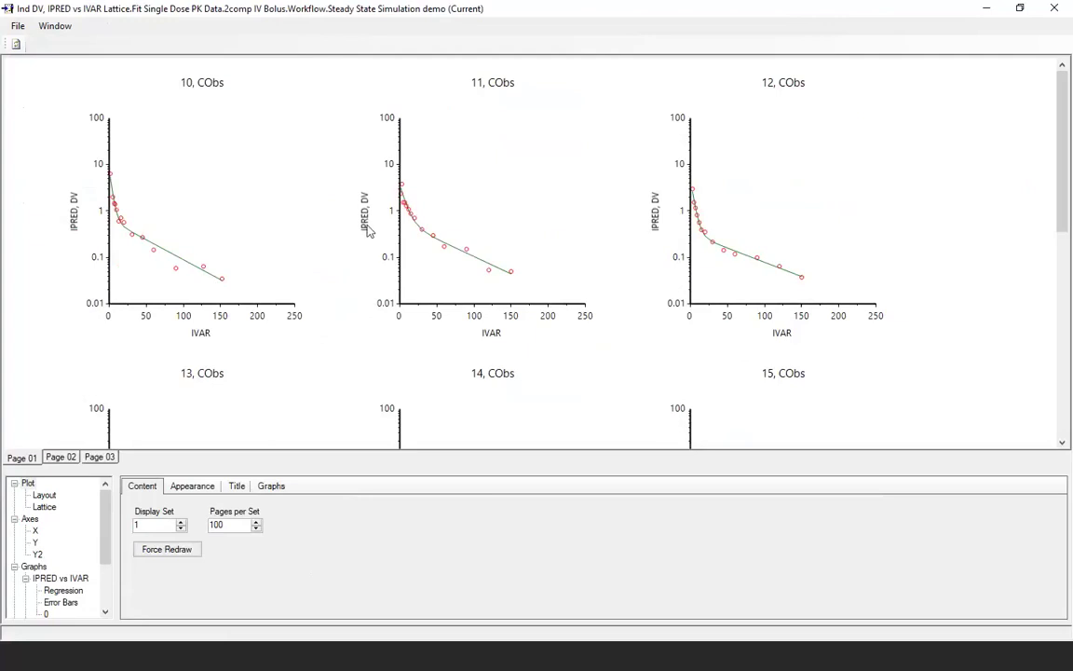
left_click(1063, 353)
left_click_drag(1063, 356, 1053, 149)
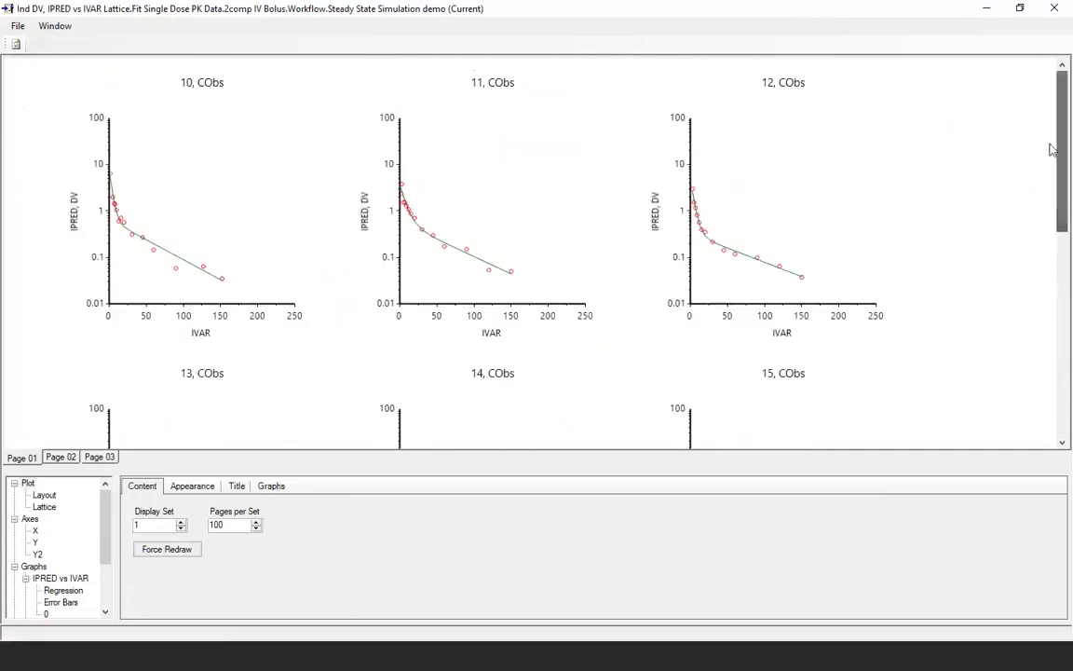
left_click(1053, 8)
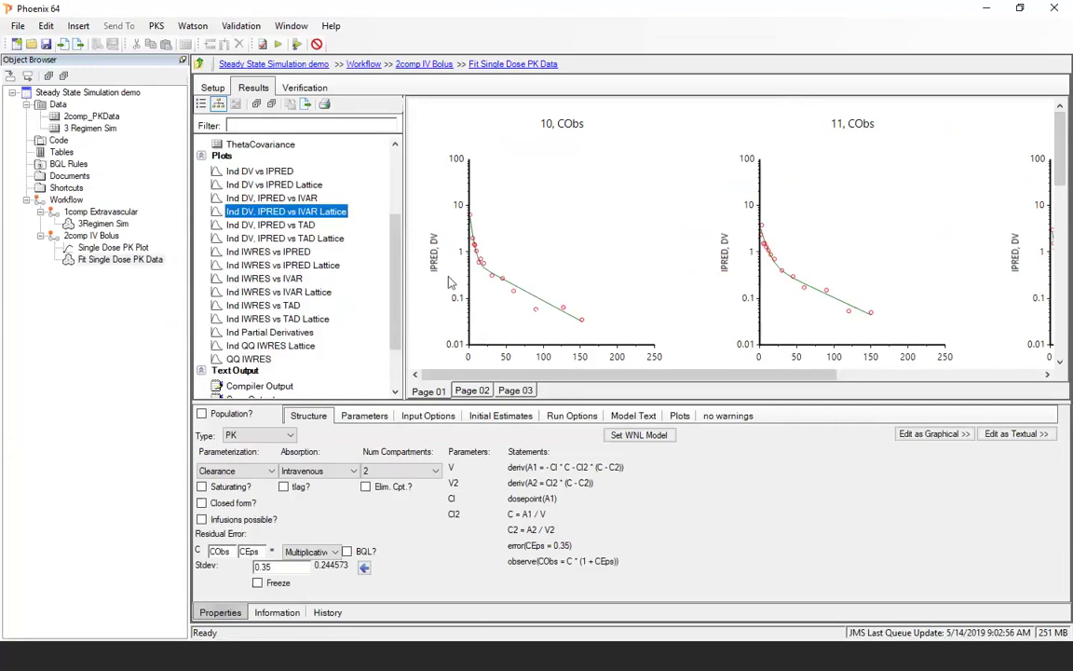
- Open the Theta results of the fit and review the ID, Parameter and Estimate columns
scroll(307, 242, "up", 2)
left_click(237, 184)
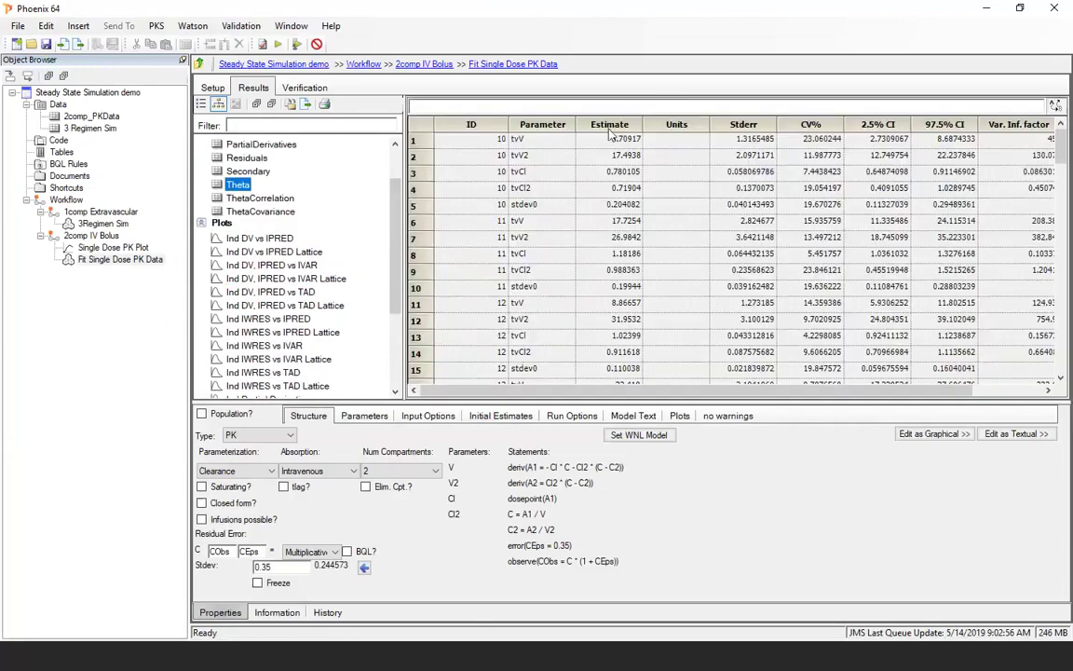
left_click(461, 124)
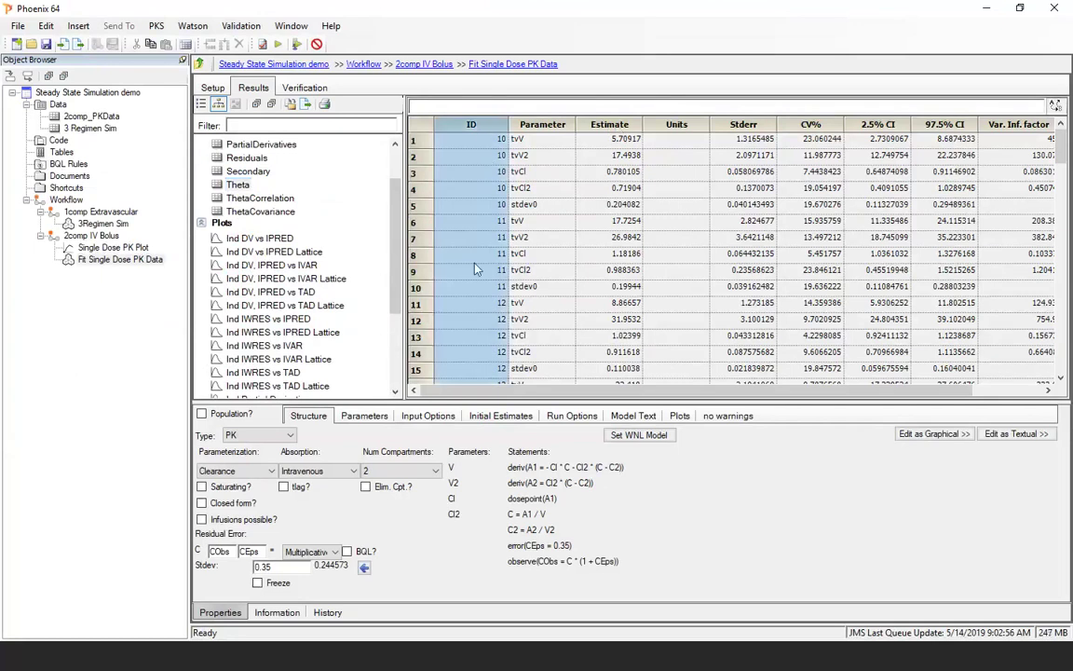
left_click(542, 124)
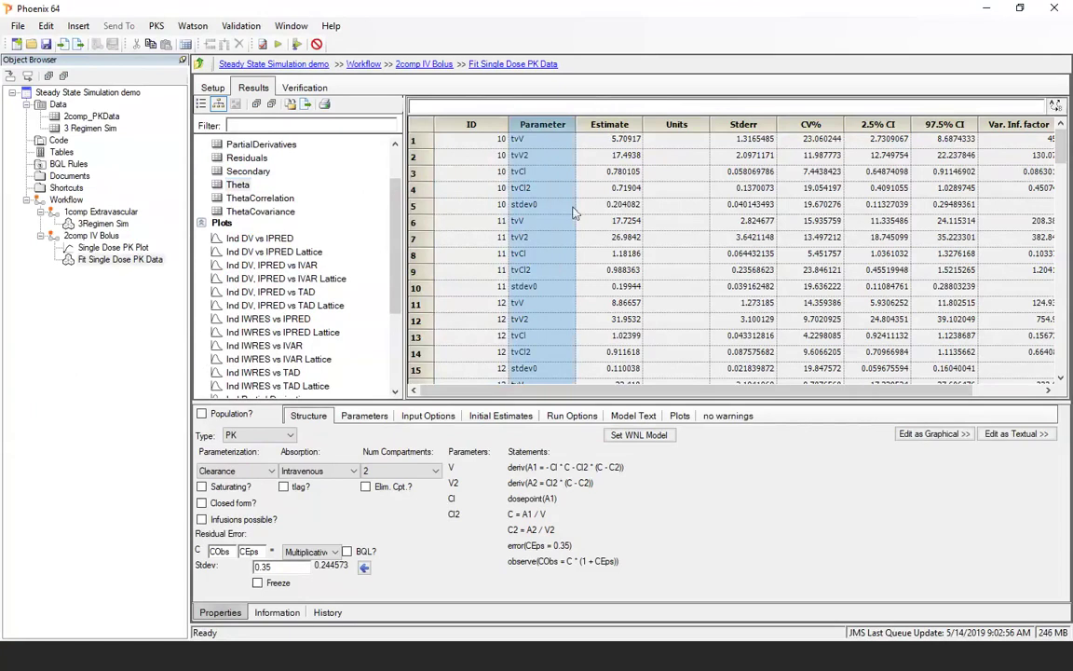
left_click(607, 124)
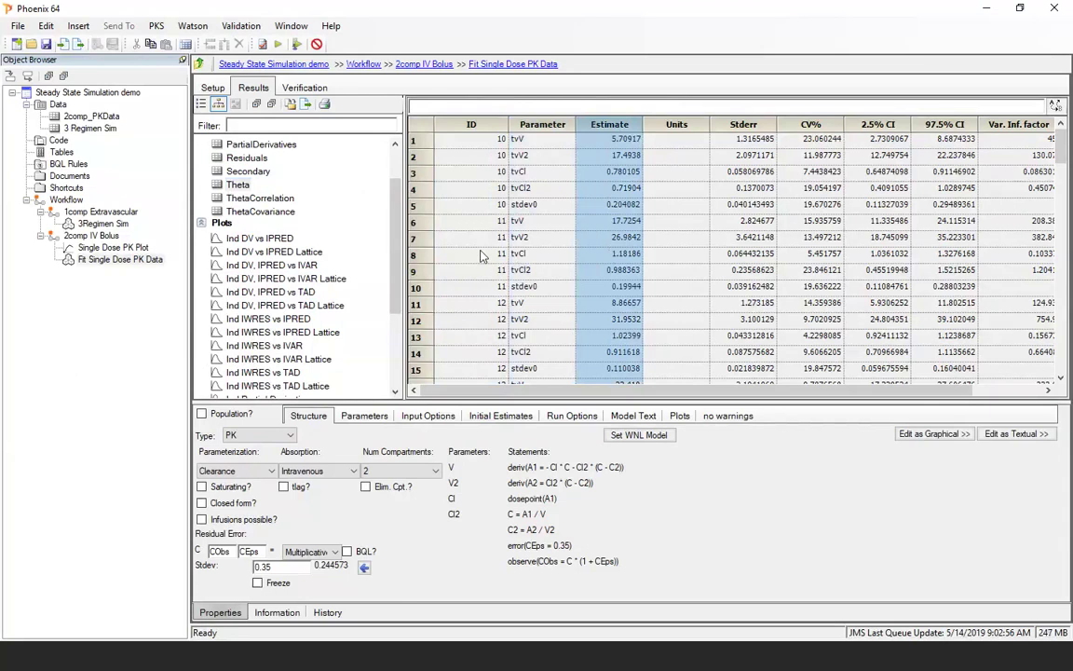
- Open the 2comp_PKData worksheet and review its ID, TIME and DV columns
left_click(90, 116)
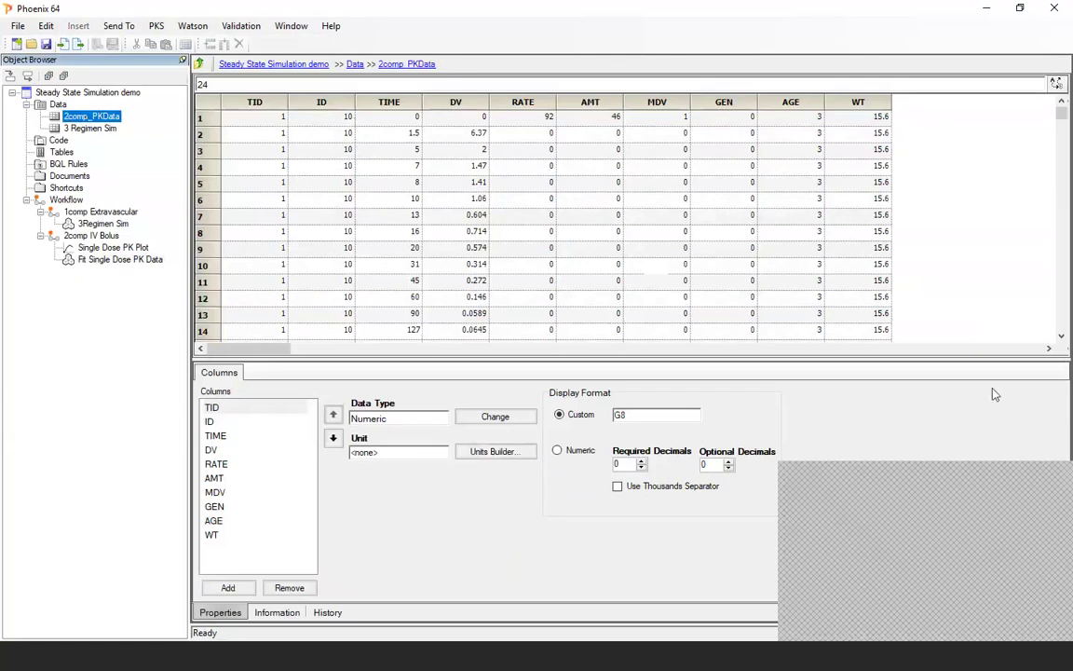
left_click_drag(439, 359, 443, 390)
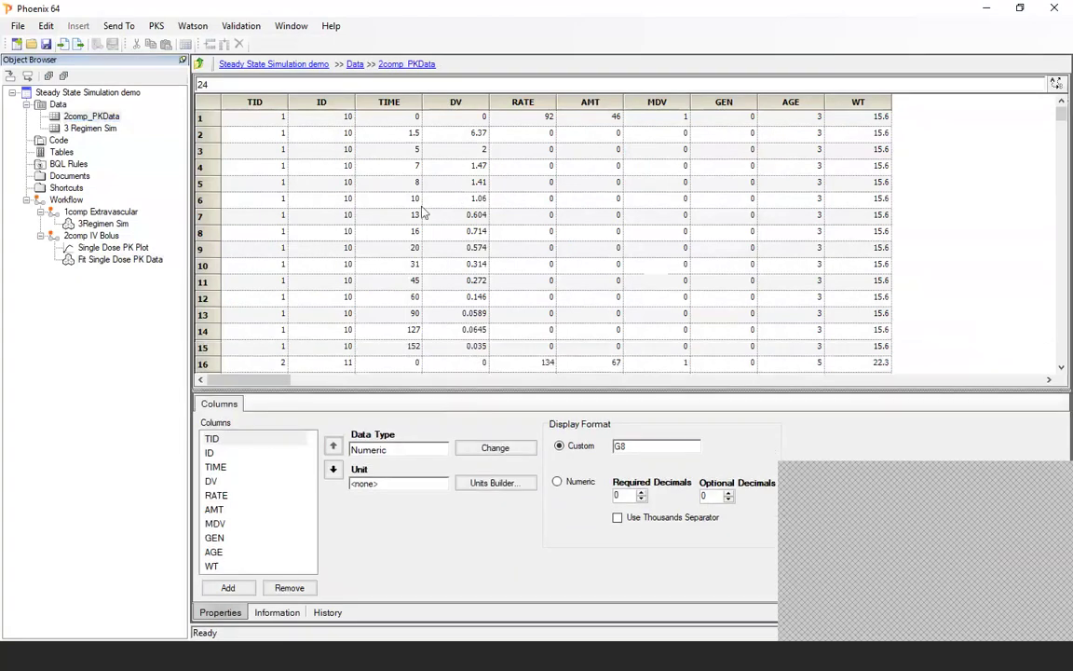
left_click(337, 105)
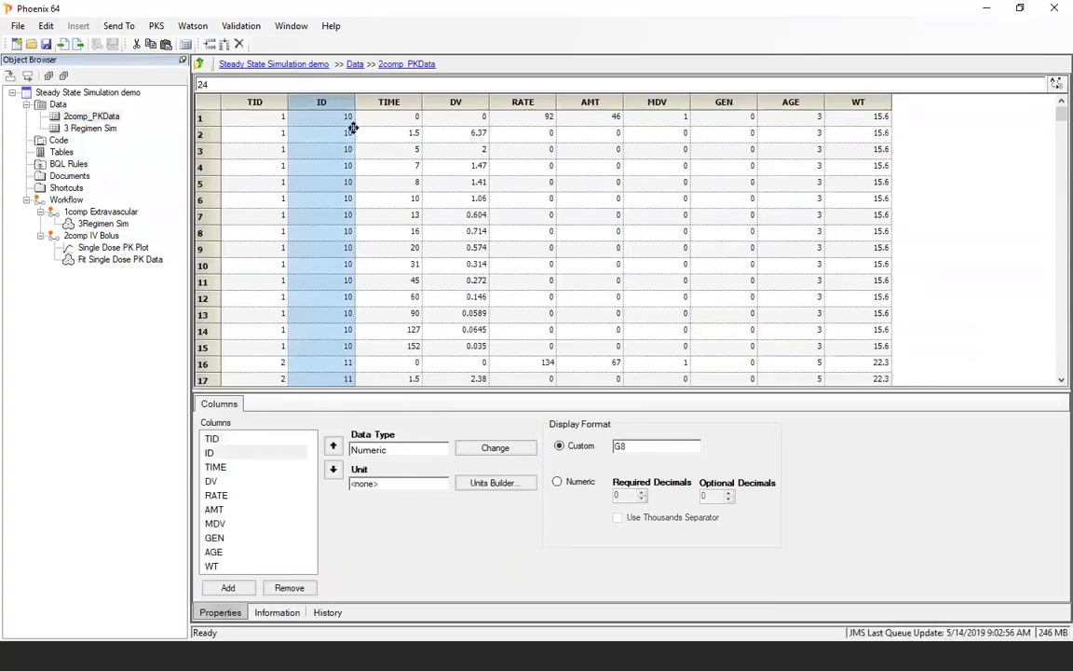
left_click(385, 106)
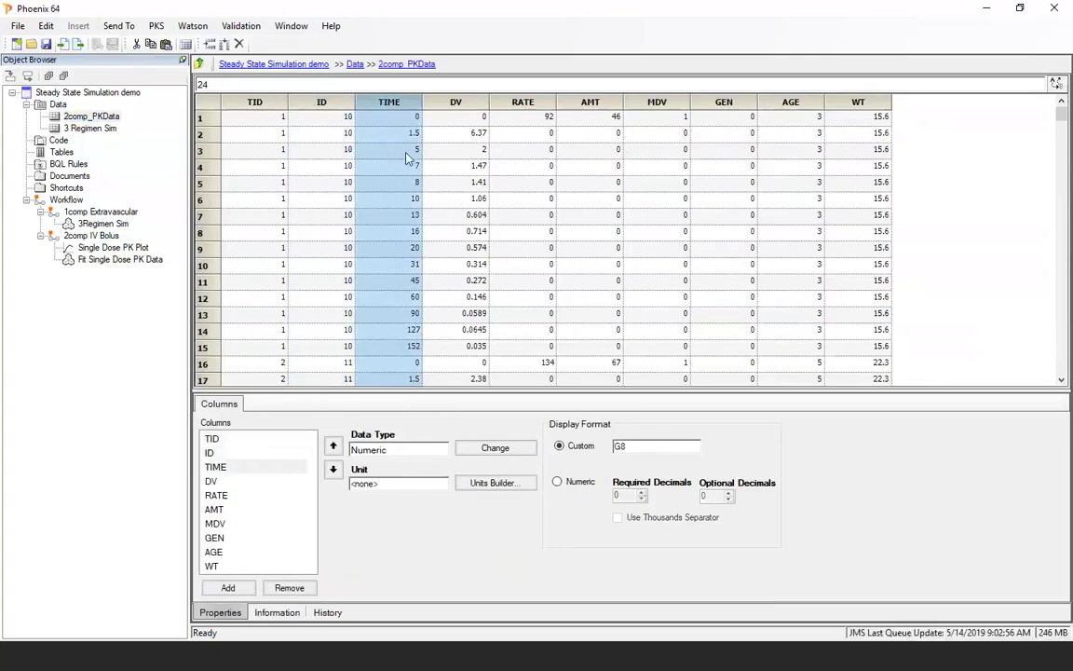
left_click(459, 104)
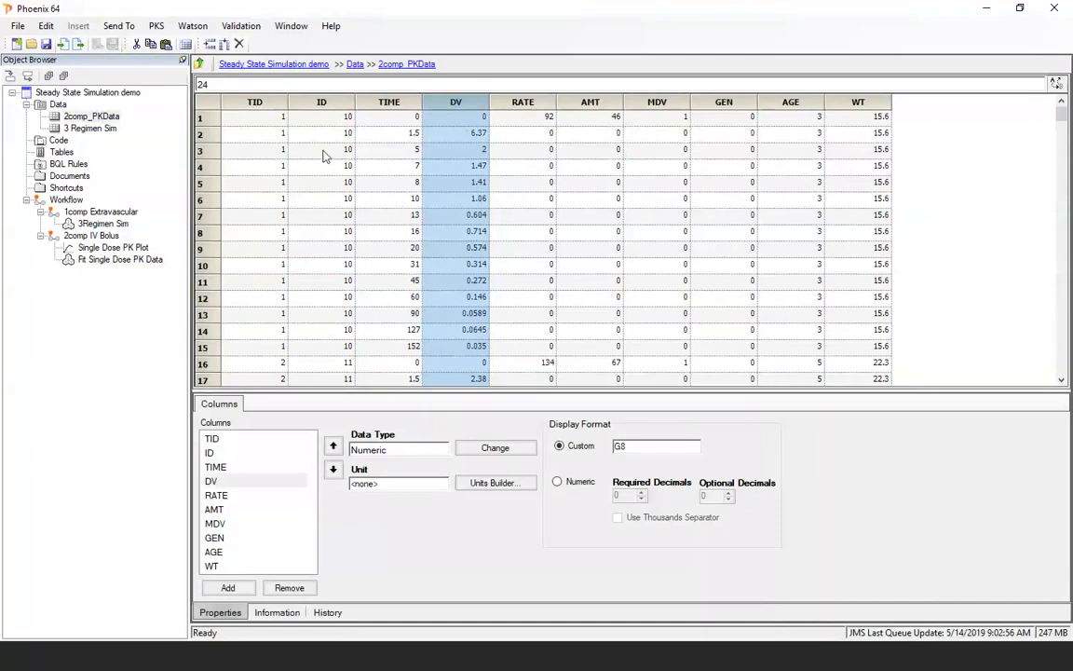
- Send the 2comp_PKData worksheet to a new Data Wizard in the 2comp IV Bolus workflow
right_click(79, 116)
mouse_move(122, 130)
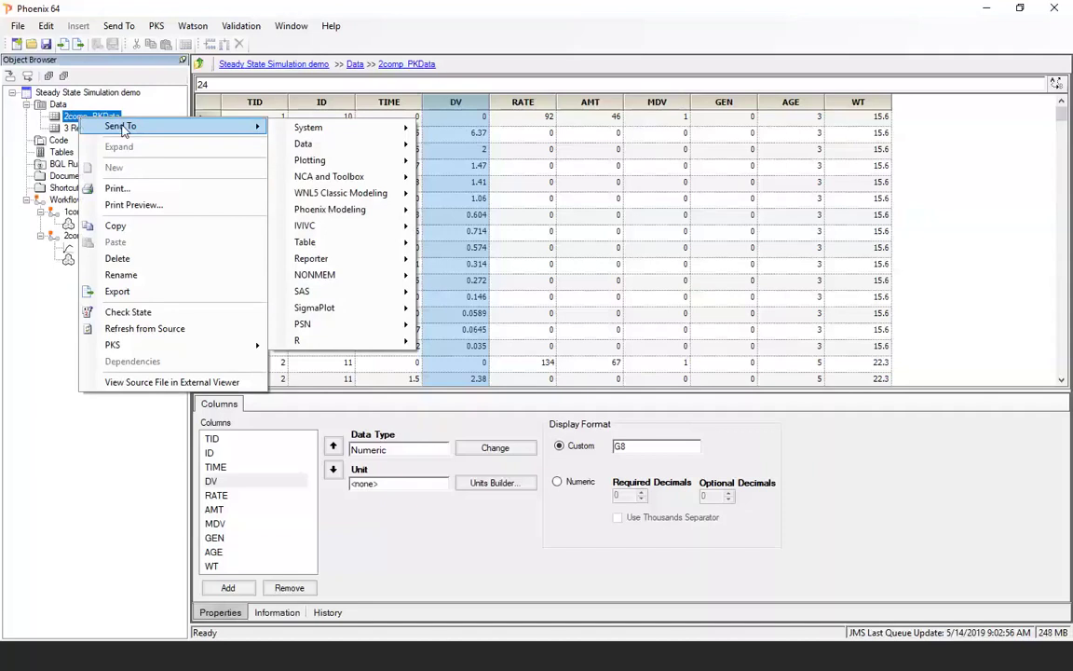
mouse_move(355, 155)
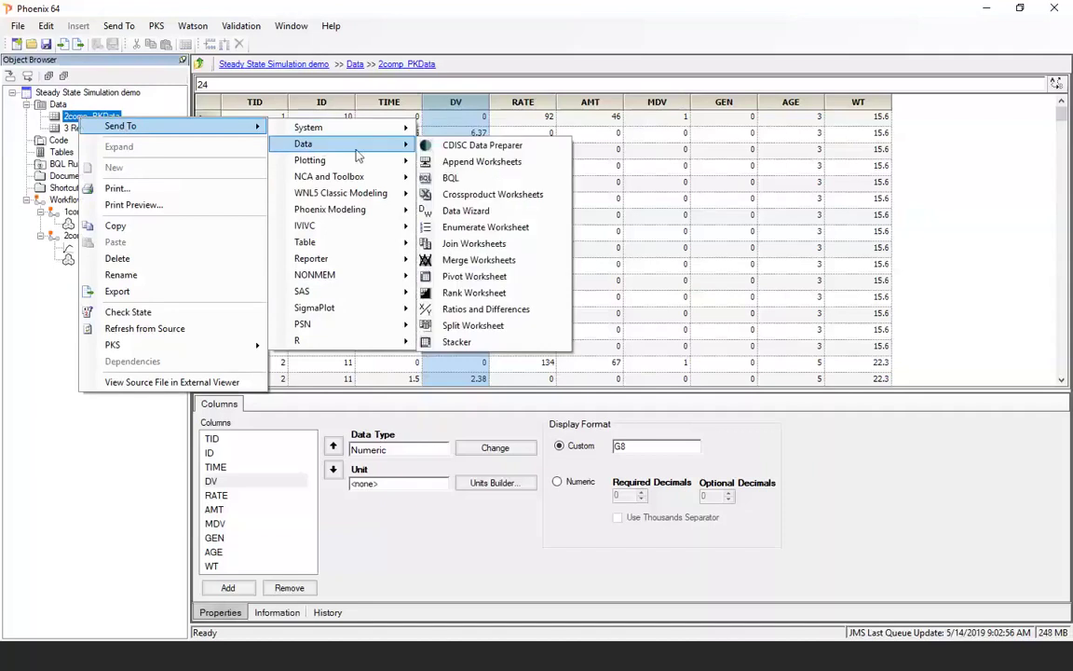
left_click(461, 210)
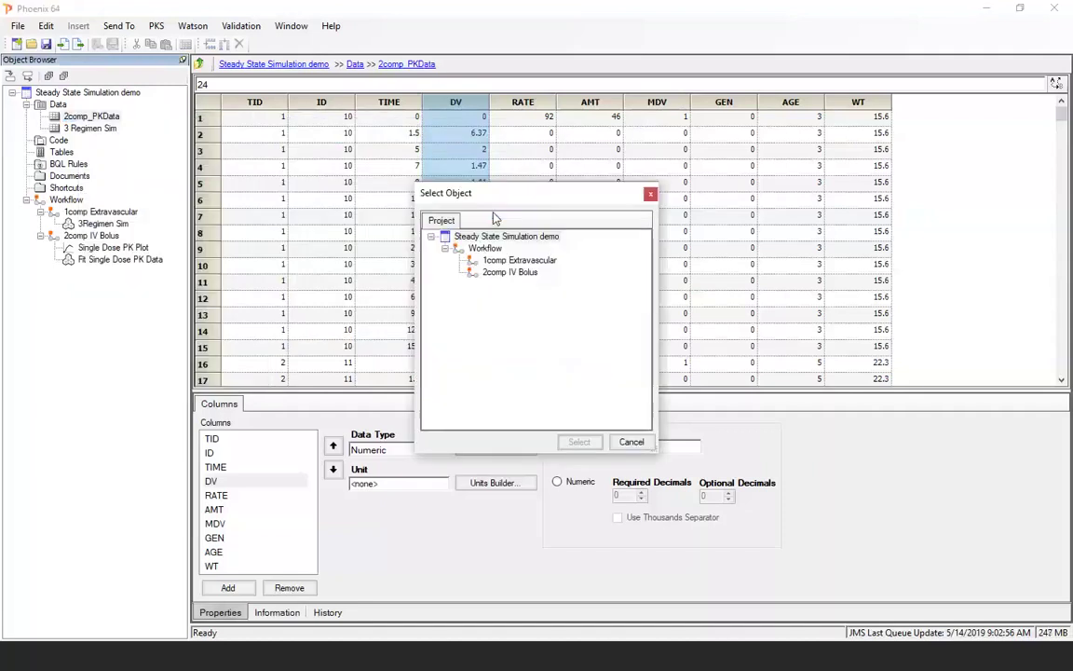
left_click(508, 272)
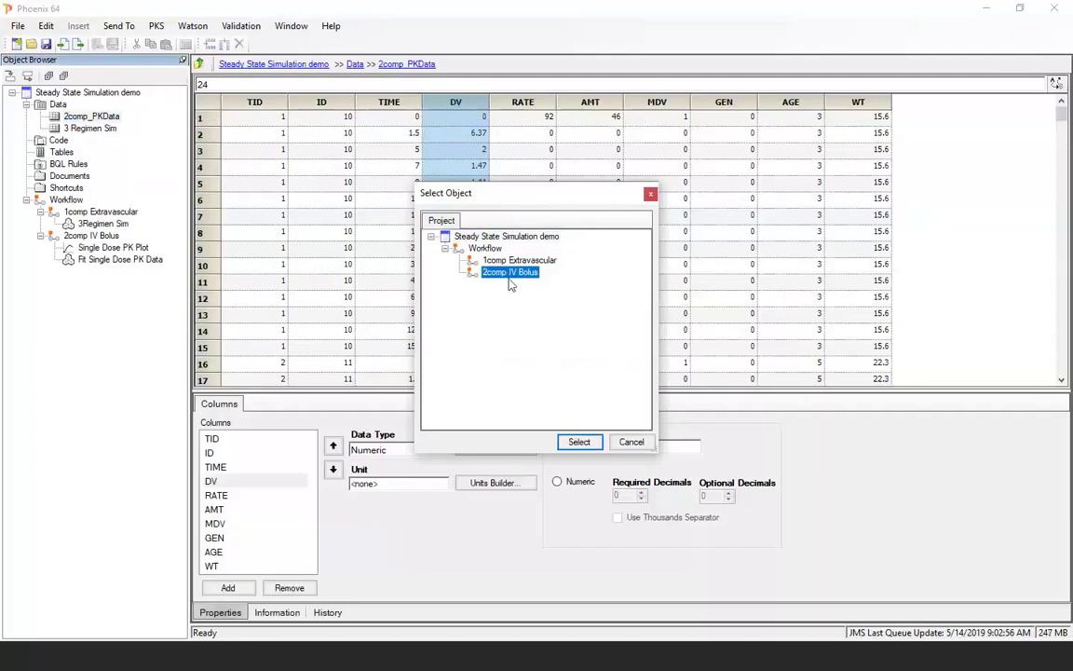
left_click(578, 441)
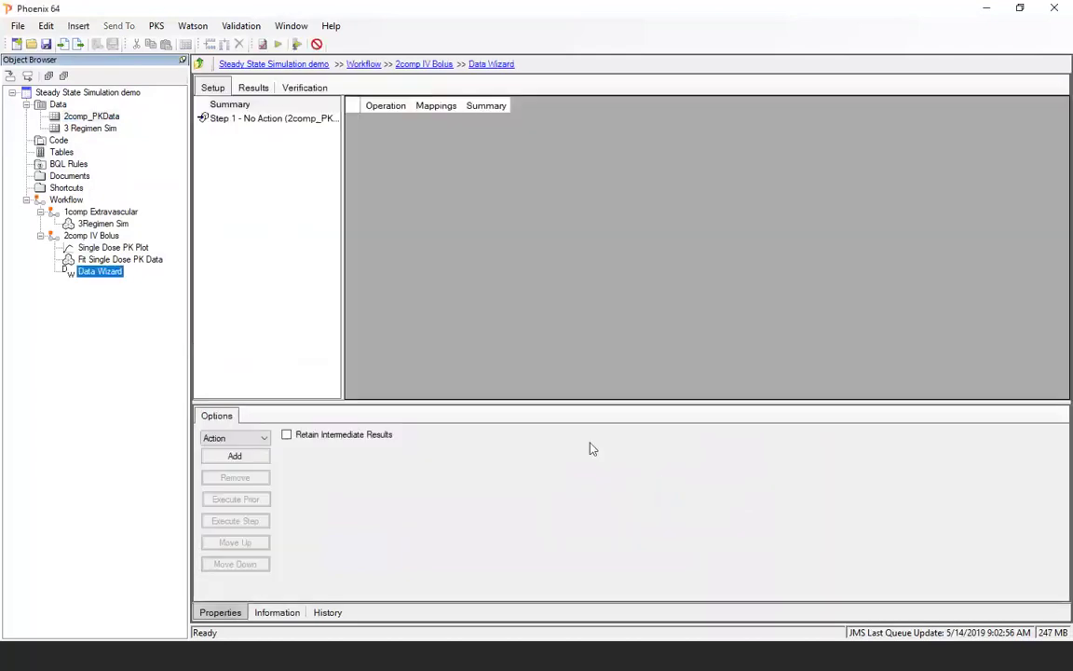
- Add a Transformation step to the Data Wizard with the transformation type Custom
left_click(262, 439)
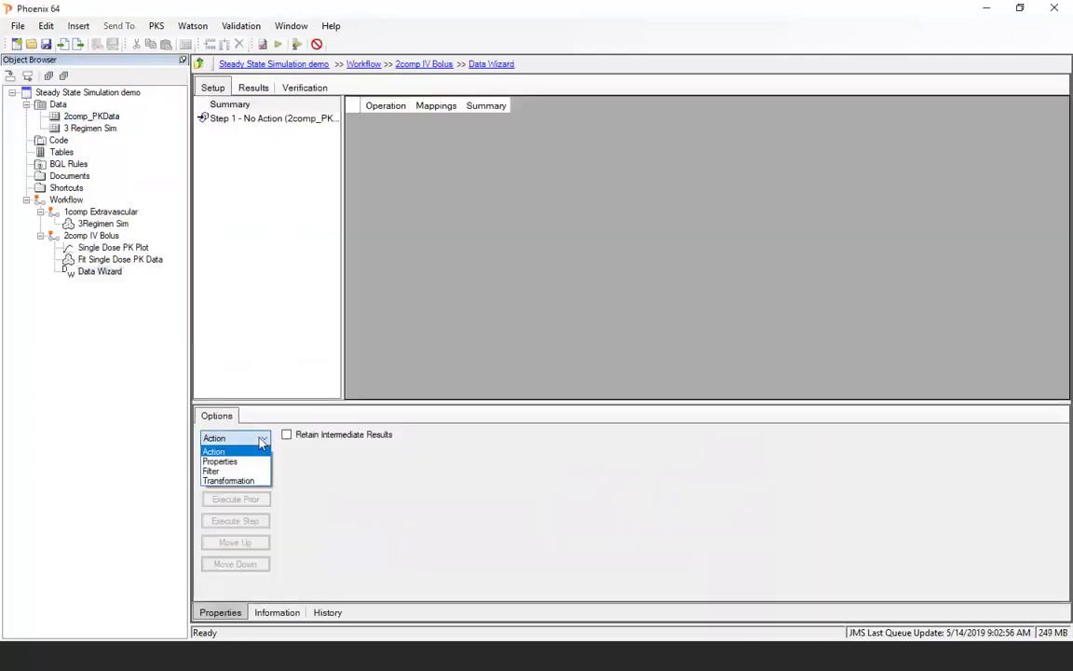
left_click(254, 482)
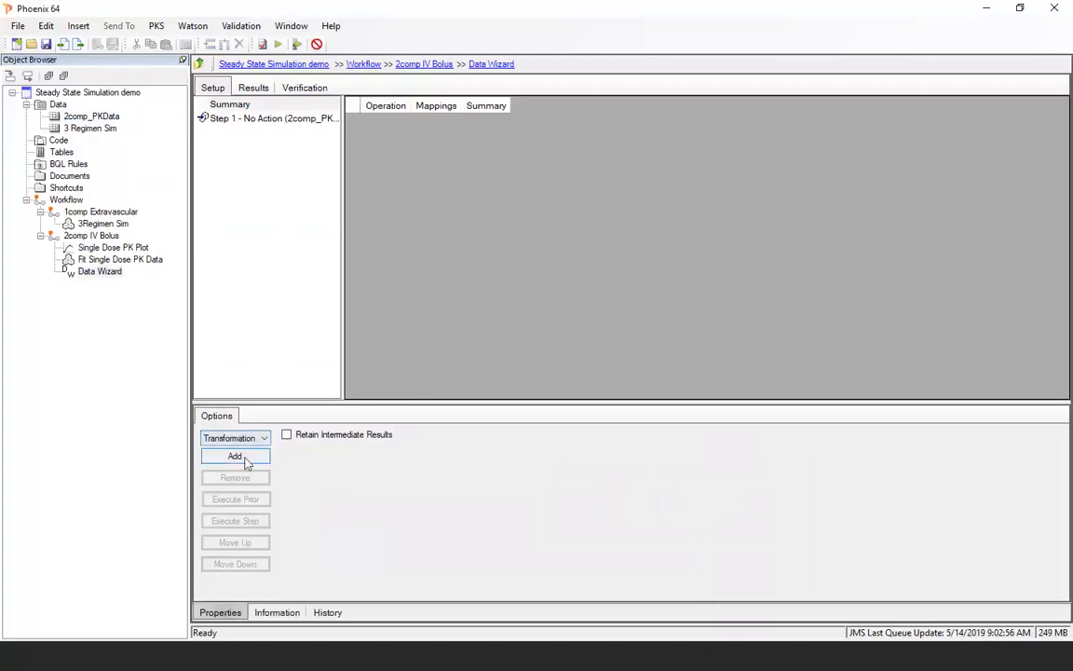
left_click(244, 457)
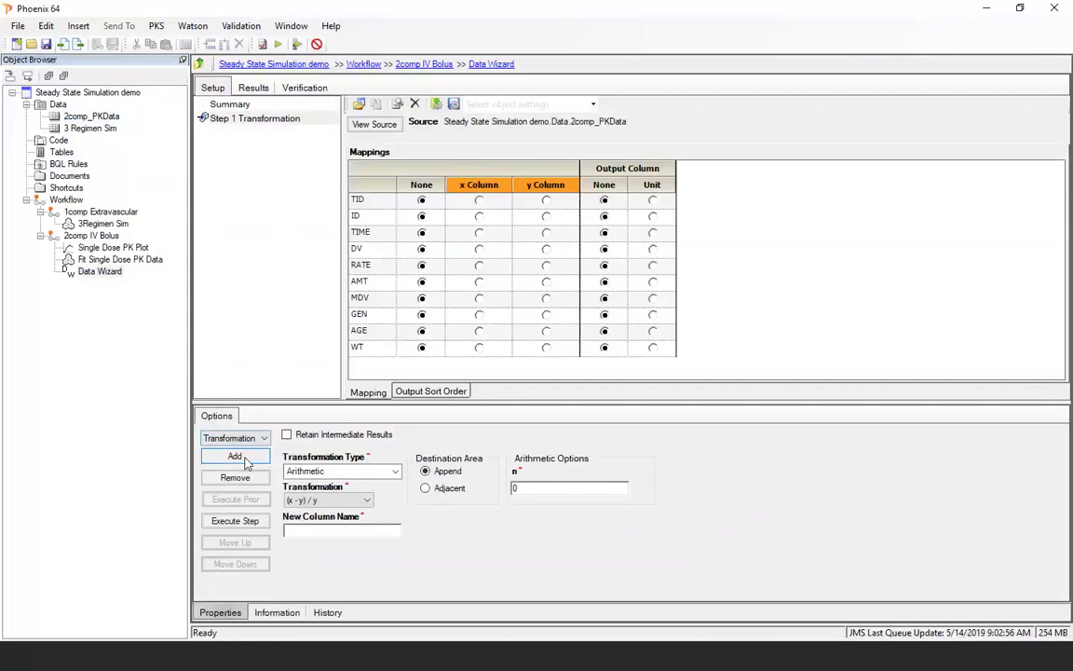
left_click(340, 472)
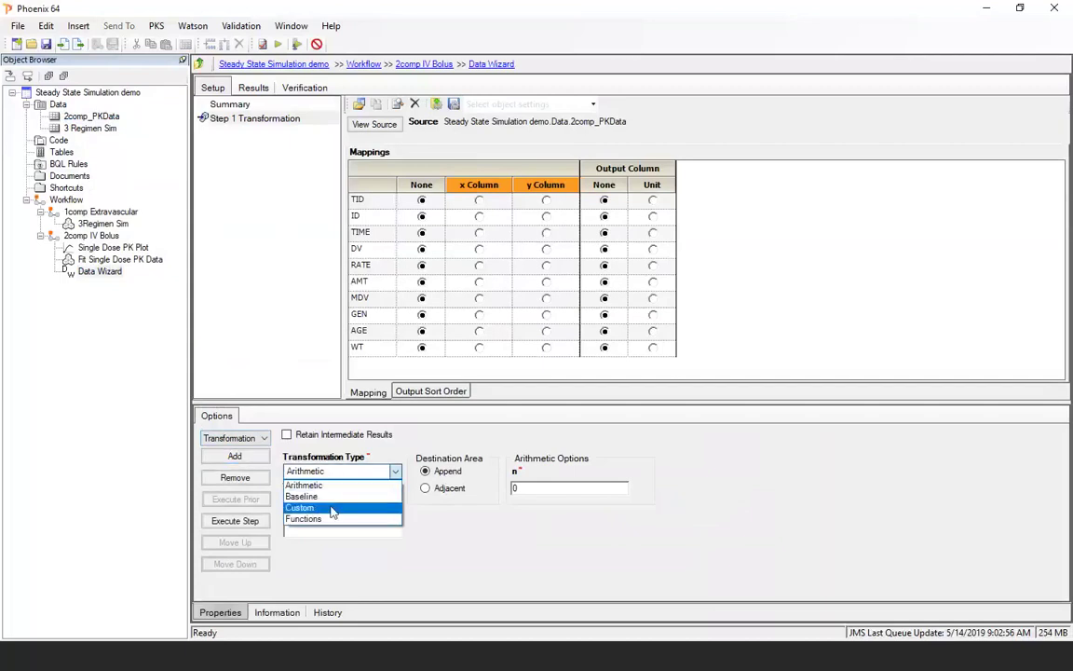
left_click(331, 507)
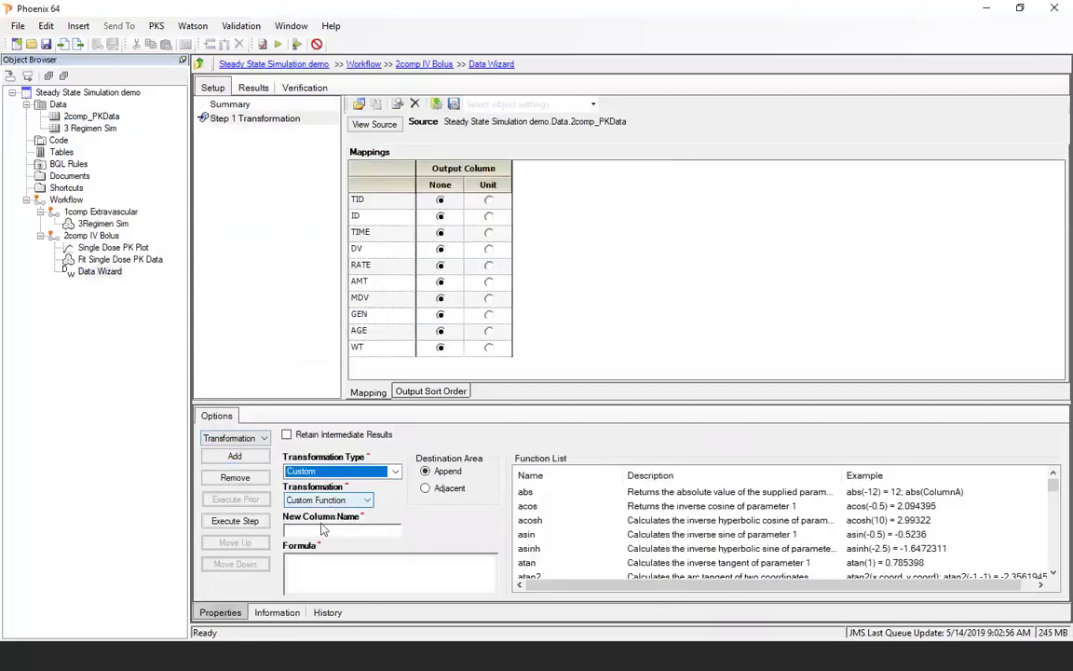
- Name the transformation's new column ADDL and give it the formula if(Time=0,4,0)
left_click(359, 530)
type("ADDL")
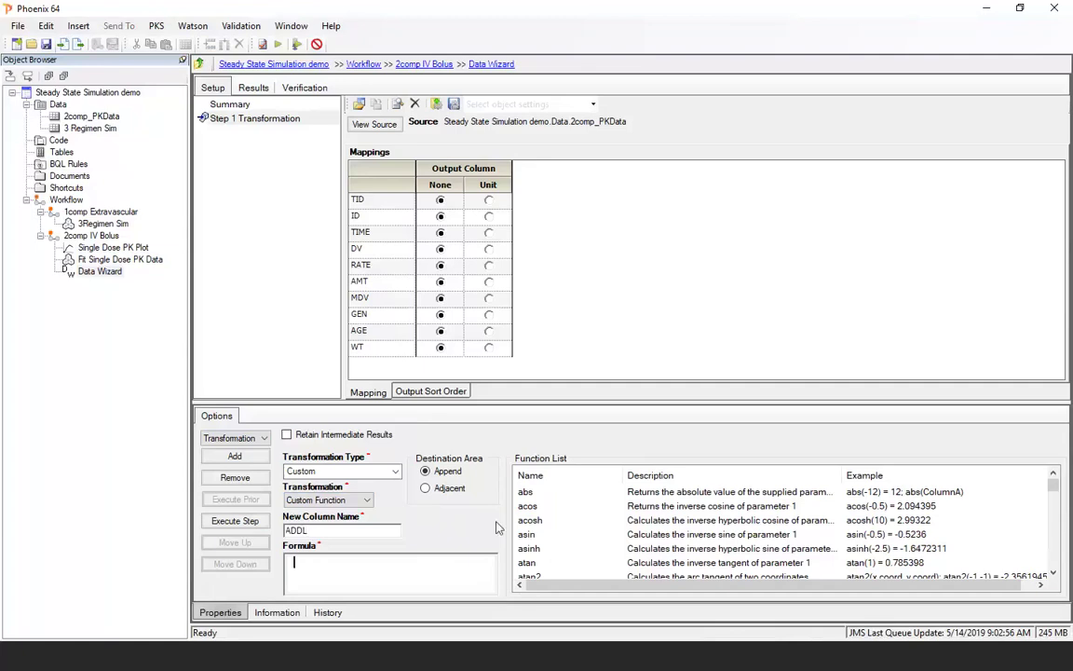
key("Tab")
type("if (")
type("Time=")
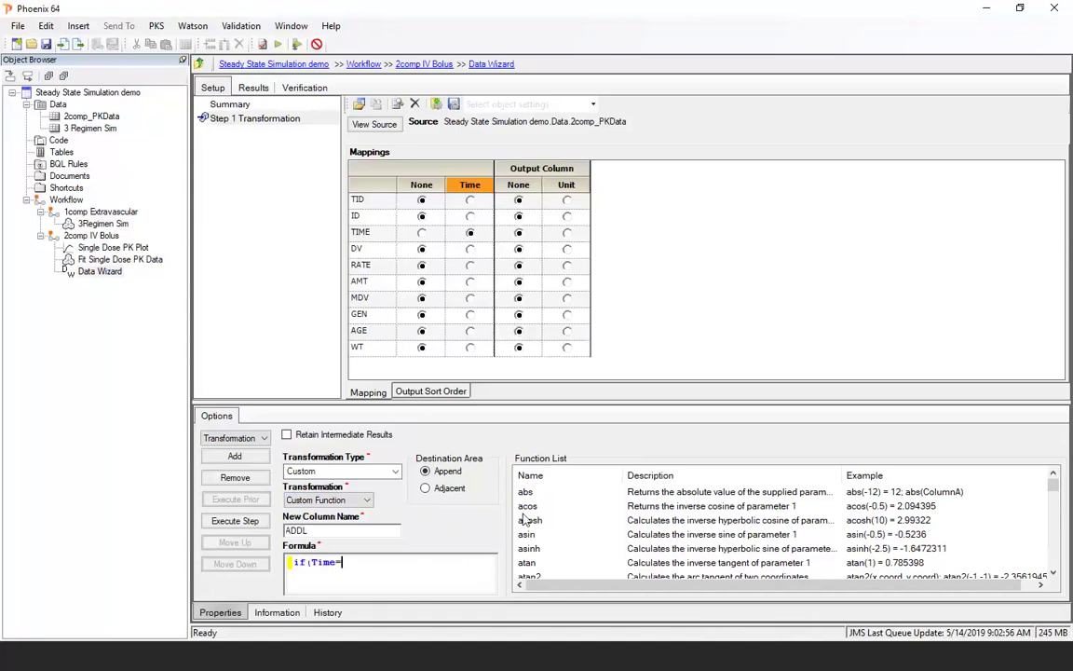
type("0,4,0)")
double_click(332, 561)
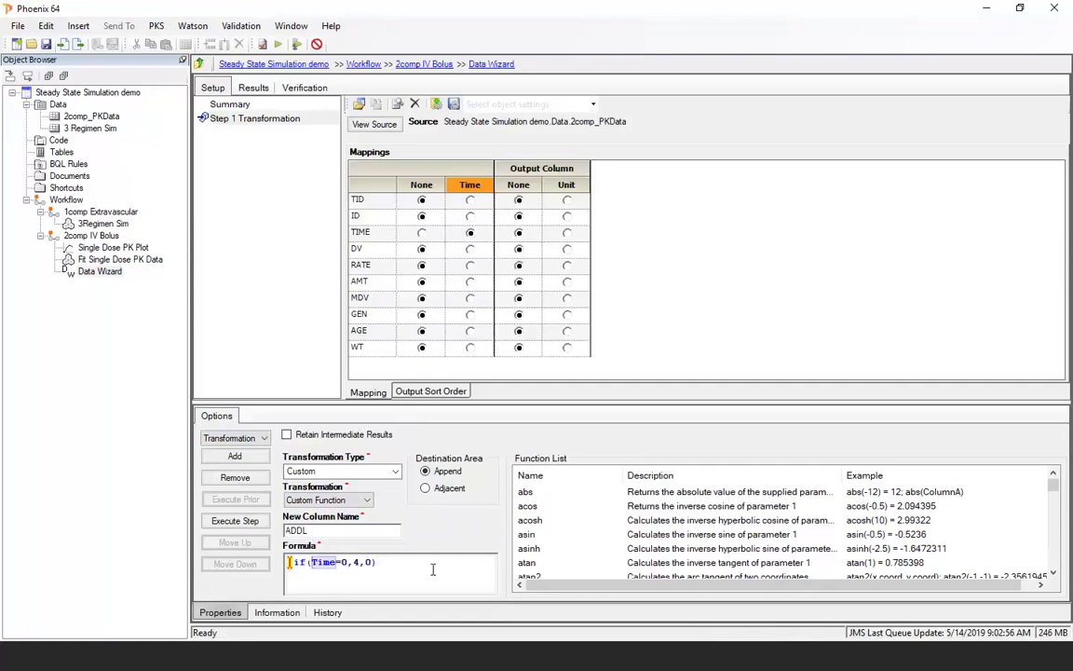
- Execute the Data Wizard and check the ADDL column in the result worksheet across several subjects
left_click(297, 44)
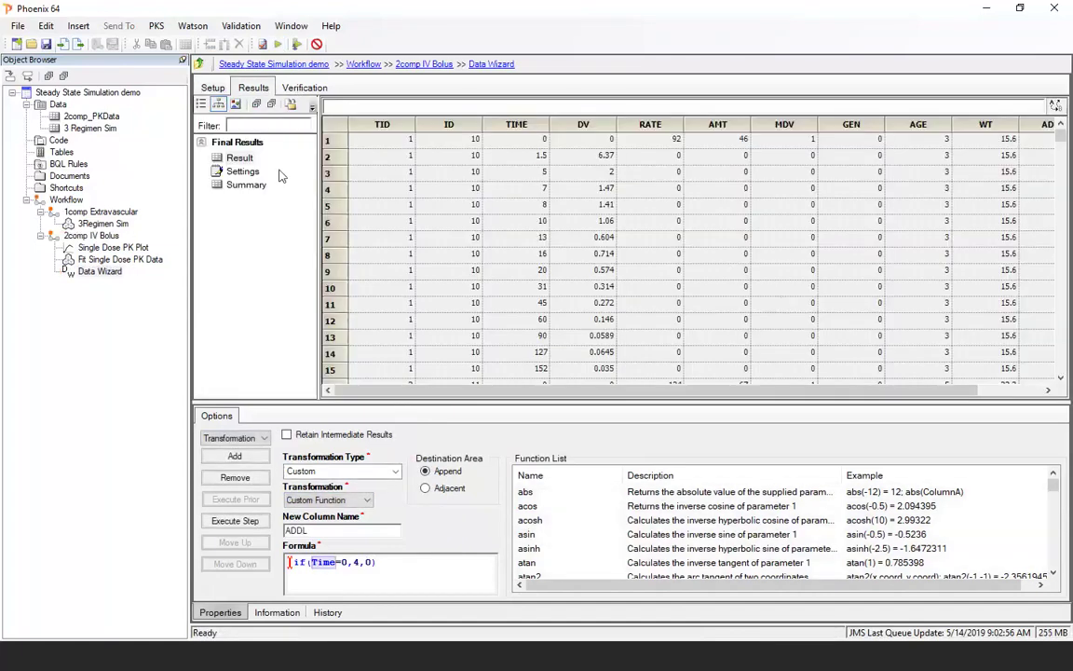
left_click(1006, 392)
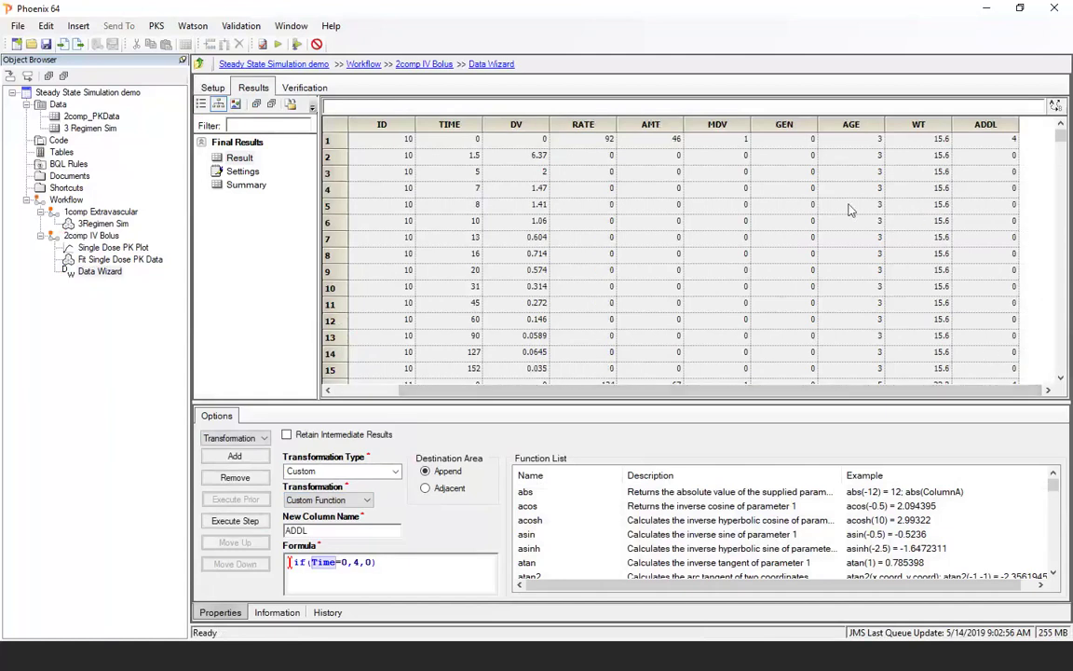
left_click(989, 125)
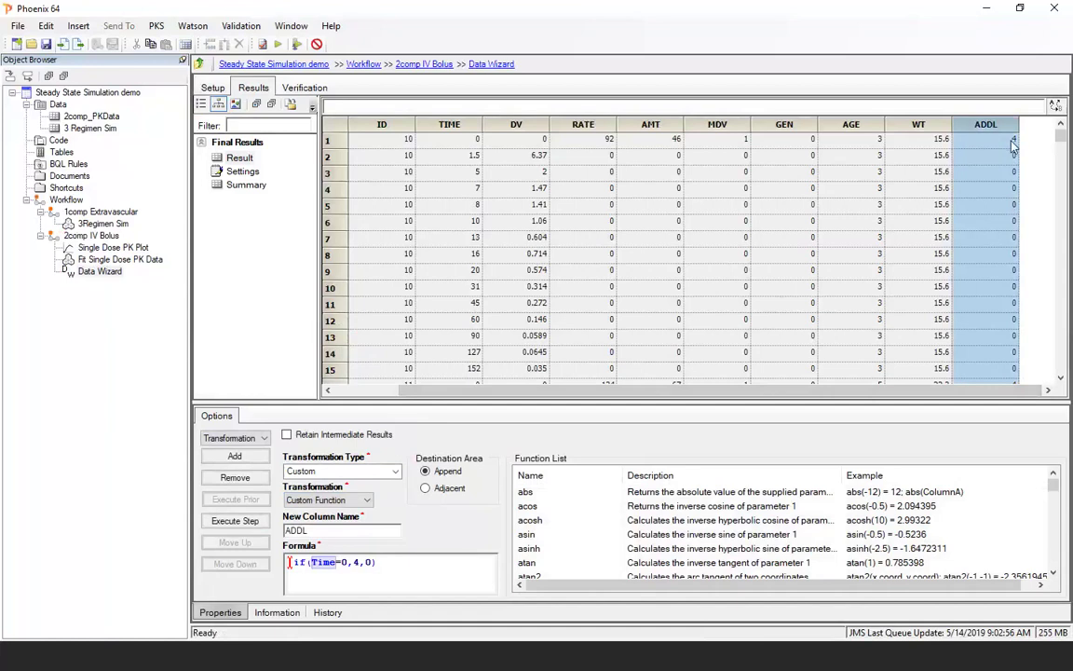
scroll(1008, 205, "down", 6)
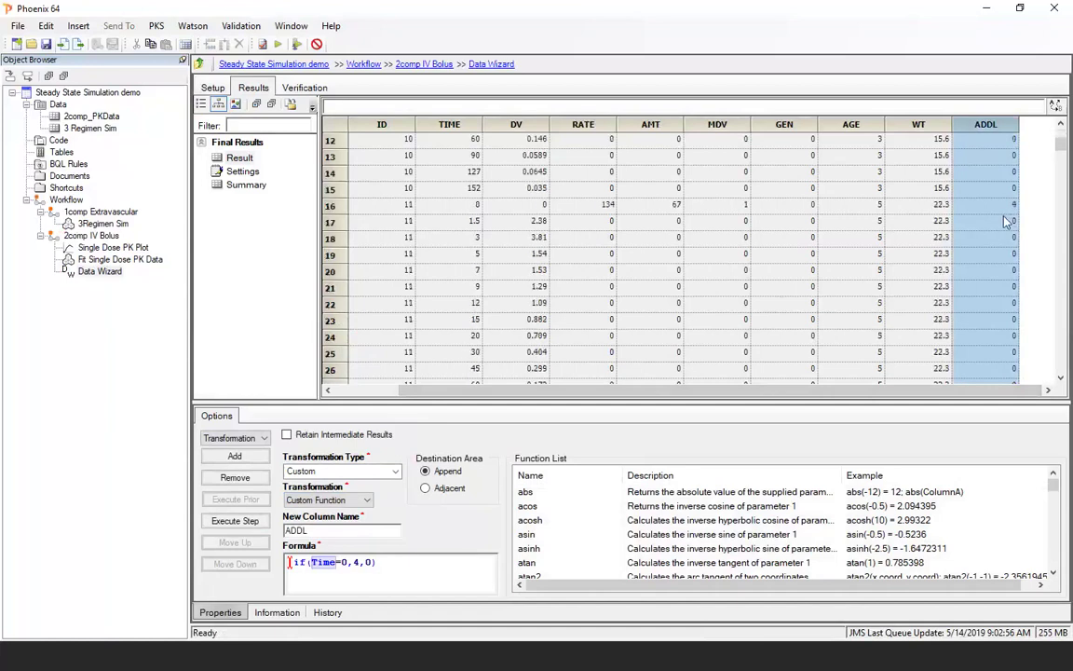
scroll(1008, 233, "down", 3)
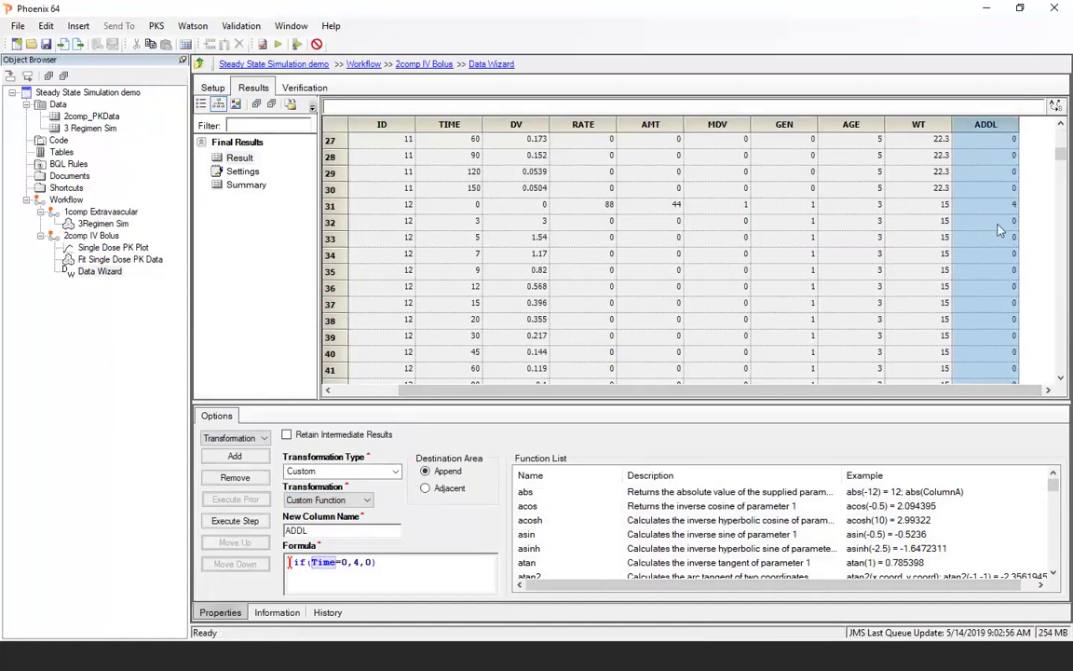
- Rename the Data Wizard object as "Data Wizard with ADDL"
left_click(110, 272)
left_click(119, 273)
type("with")
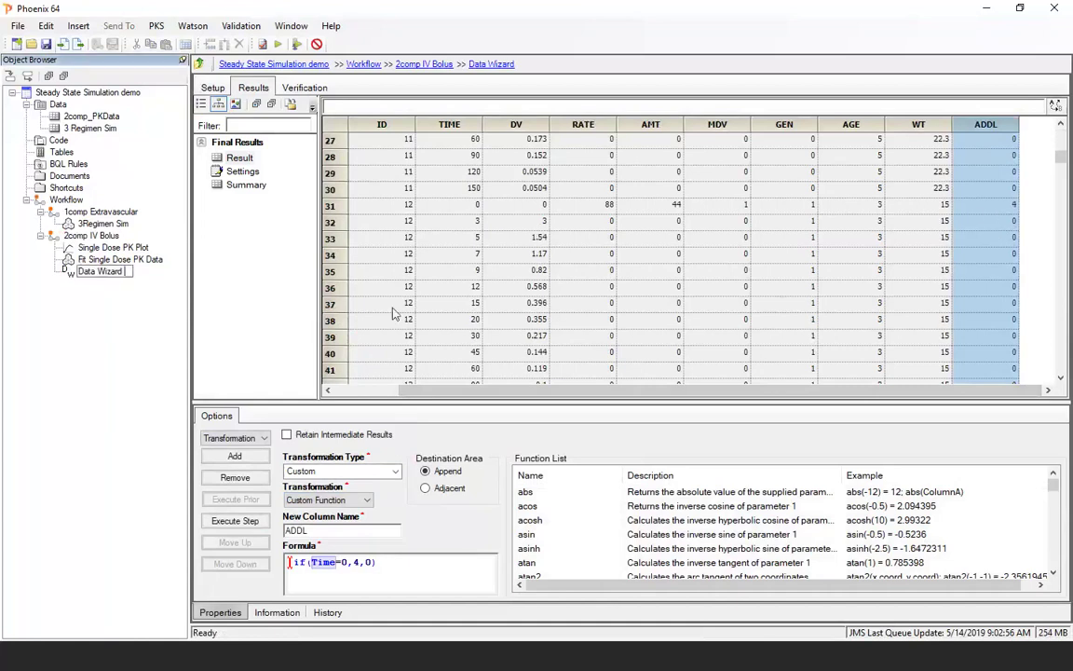
type(" ADDL")
key("Return")
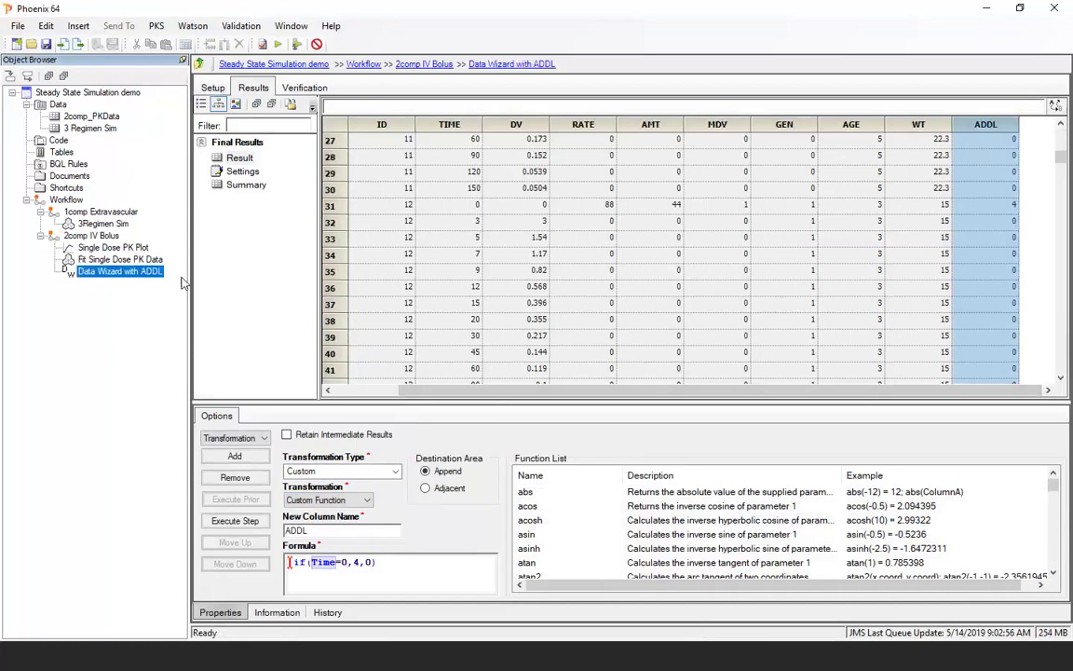
- Copy the Fit Single Dose PK Data model and paste it into the 2comp IV Bolus workflow
left_click(97, 260)
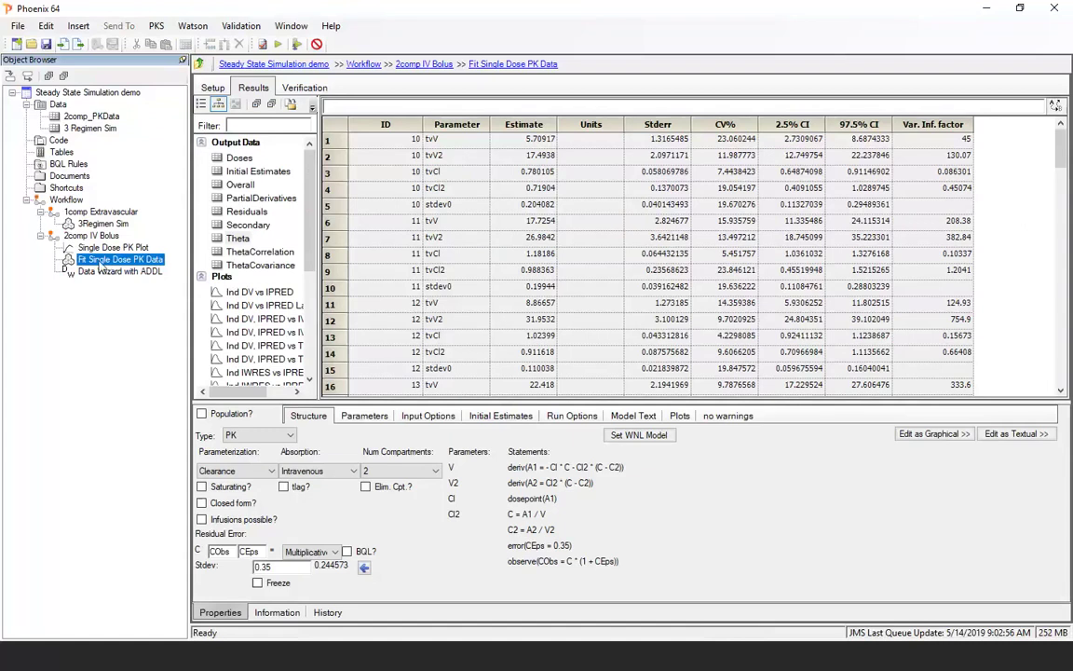
right_click(100, 266)
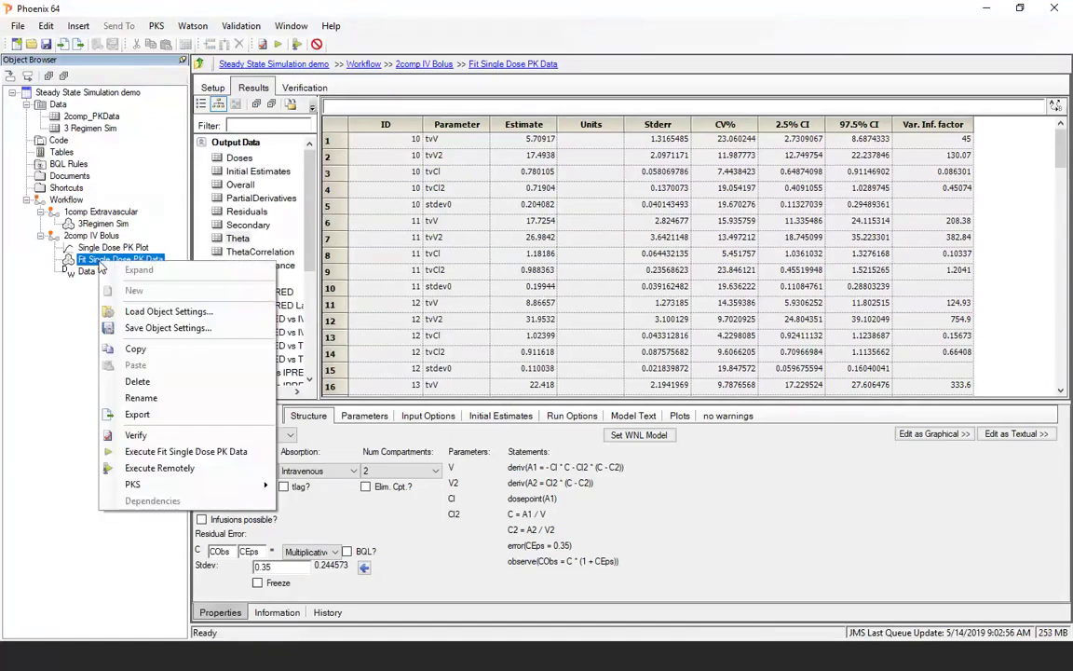
left_click(139, 349)
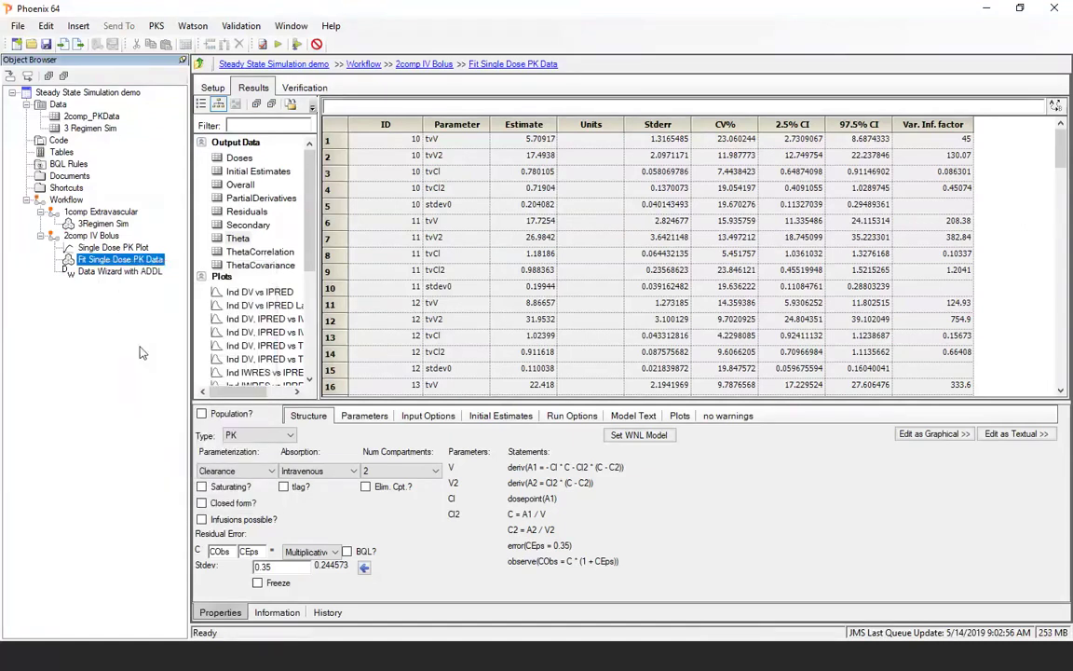
left_click(92, 236)
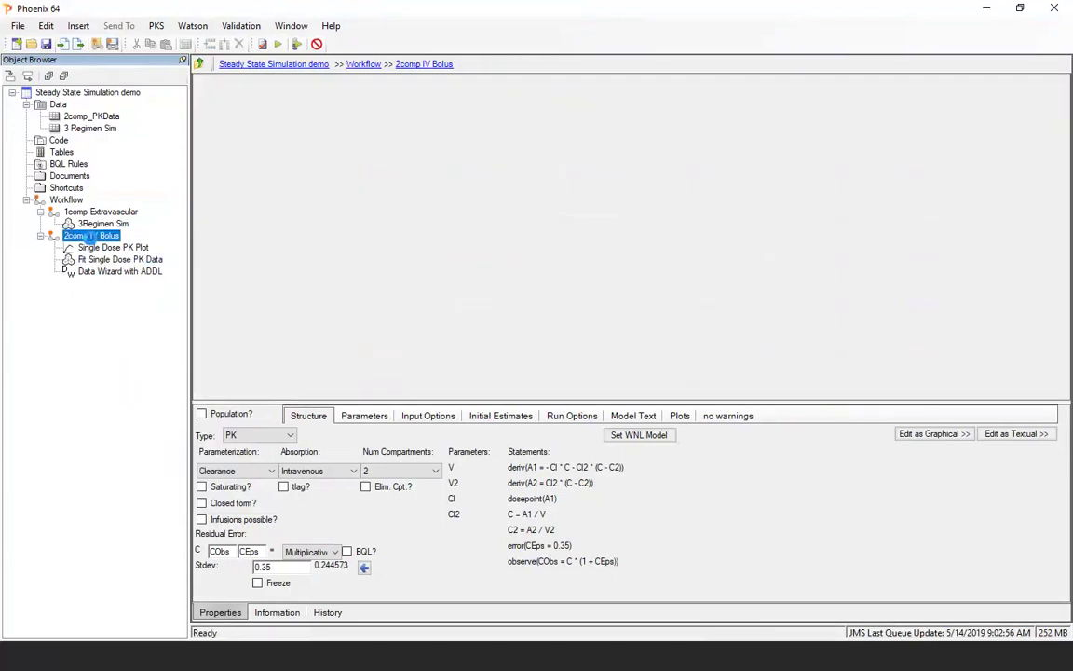
right_click(90, 238)
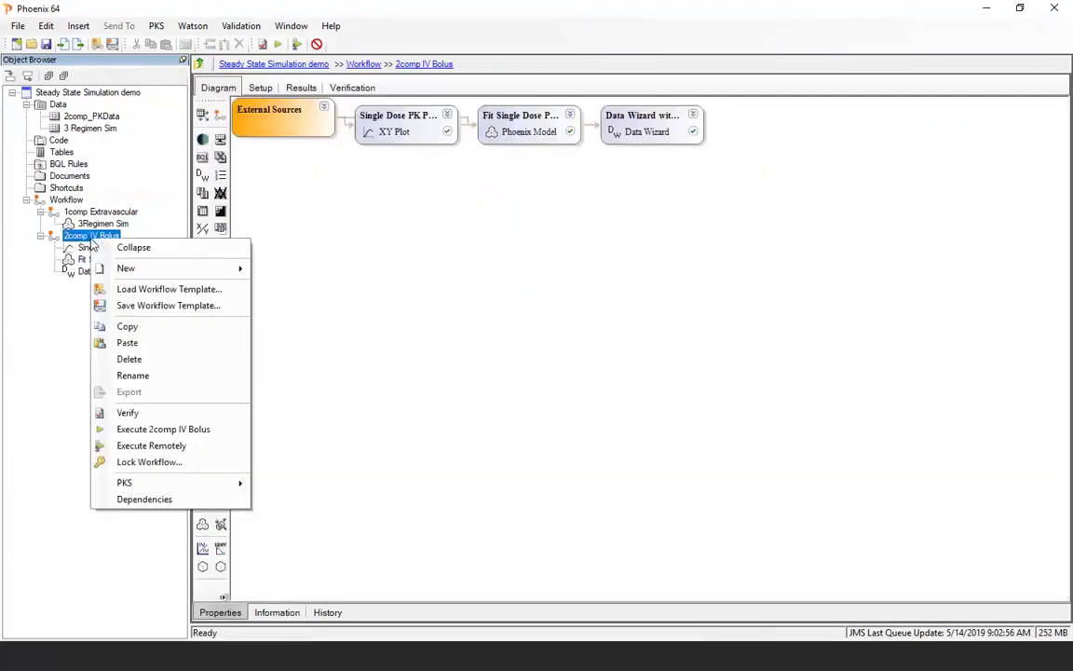
left_click(128, 343)
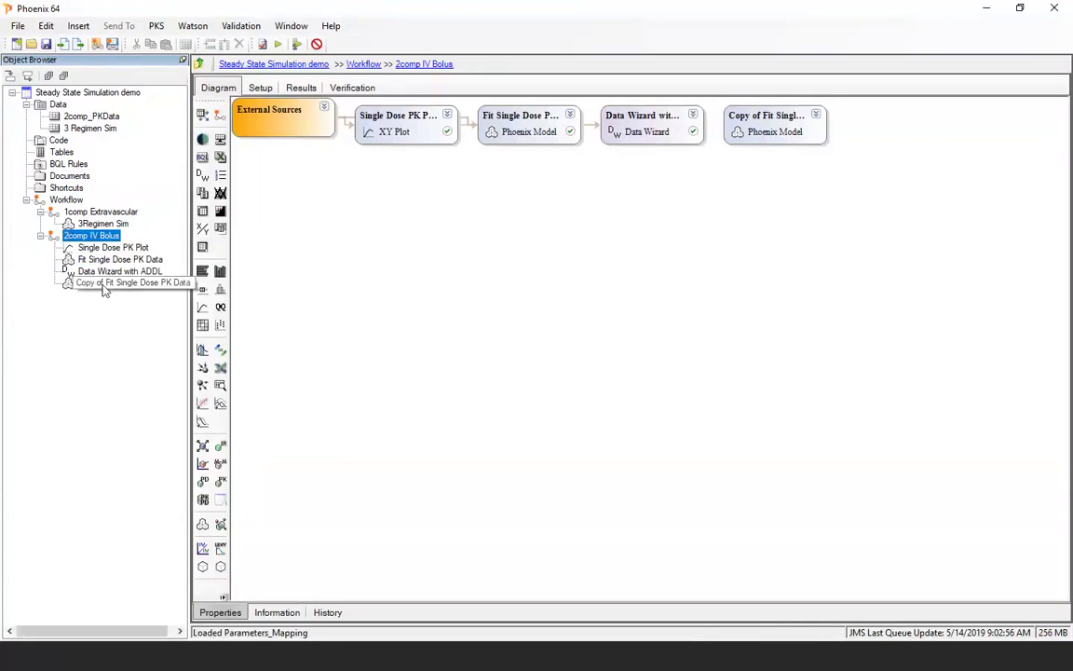
- Widen the object browser and rename the copied model as "2Comp IV Bolus Sim"
left_click(140, 283)
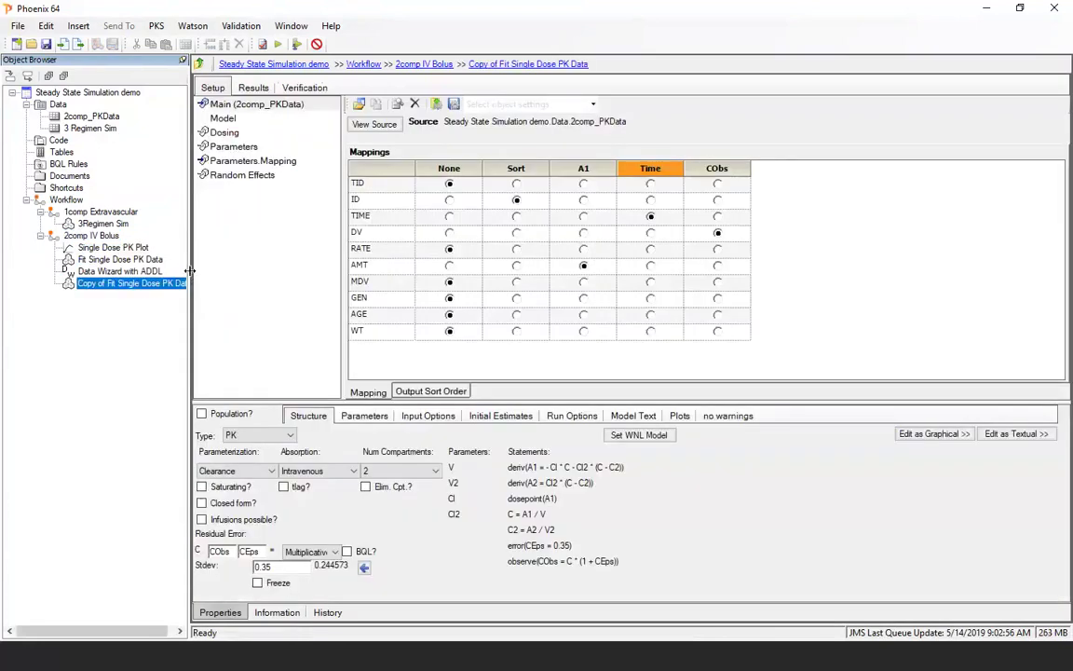
left_click_drag(189, 270, 245, 271)
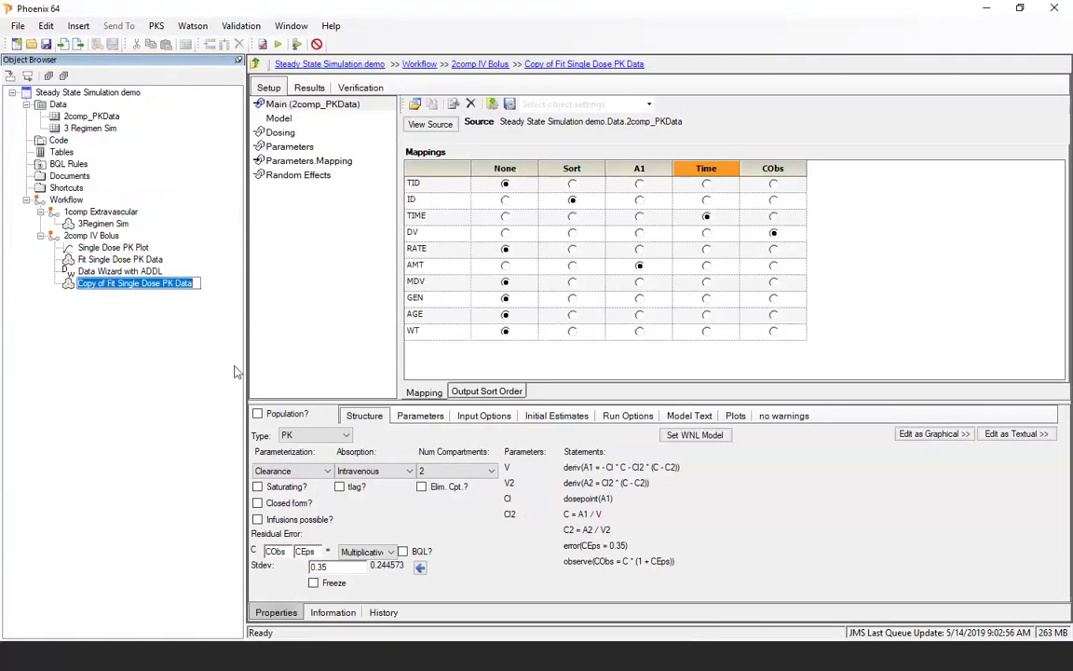
key("F2")
type("2Comp ")
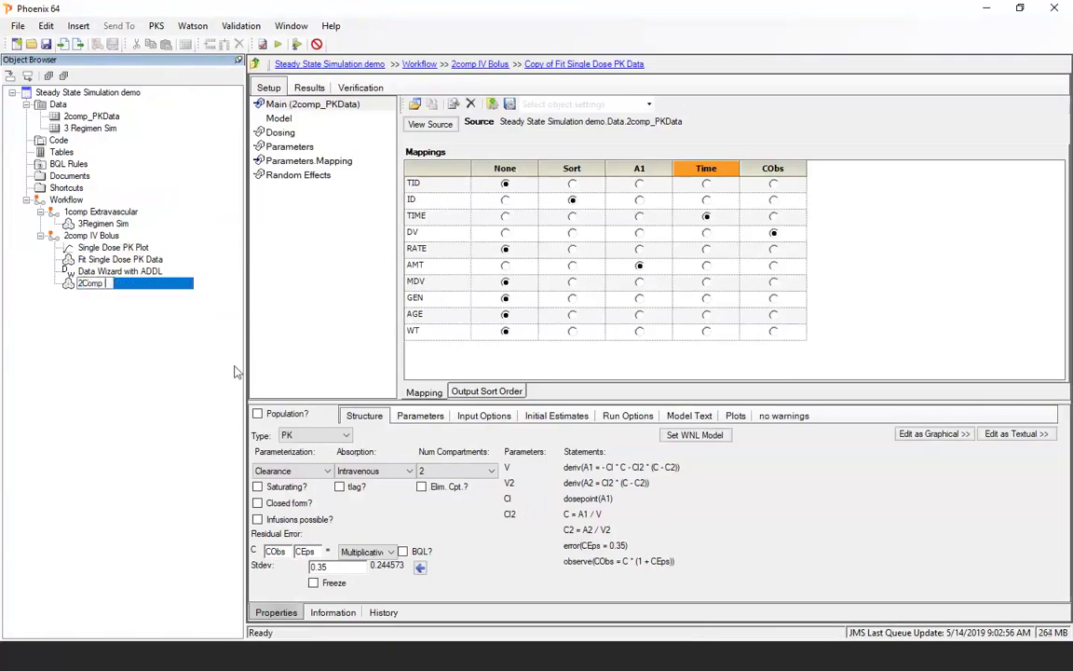
type("IV Bolus Sim")
key("Return")
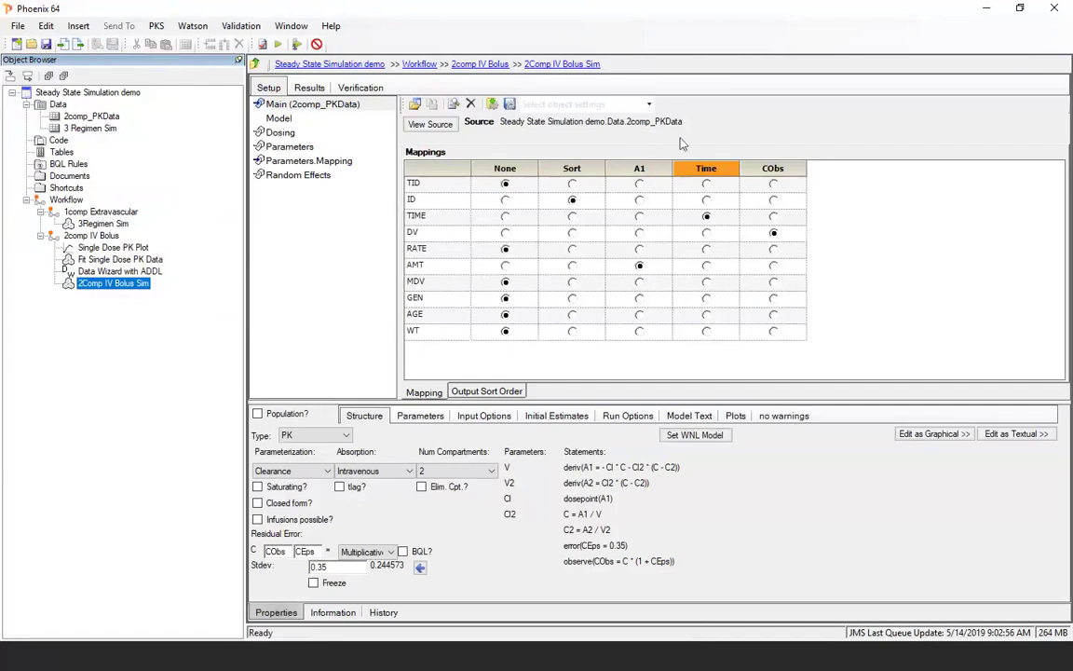
- Replace the Main source of 2Comp IV Bolus Sim with the Result worksheet of Data Wizard with ADDL
left_click(471, 106)
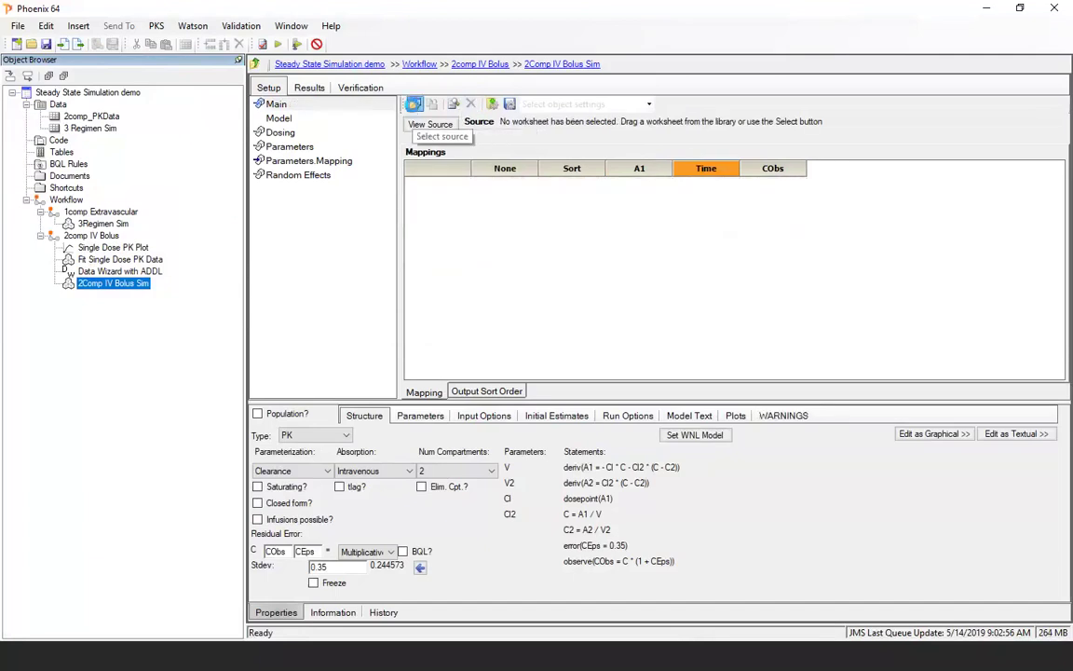
left_click(414, 103)
left_click(430, 250)
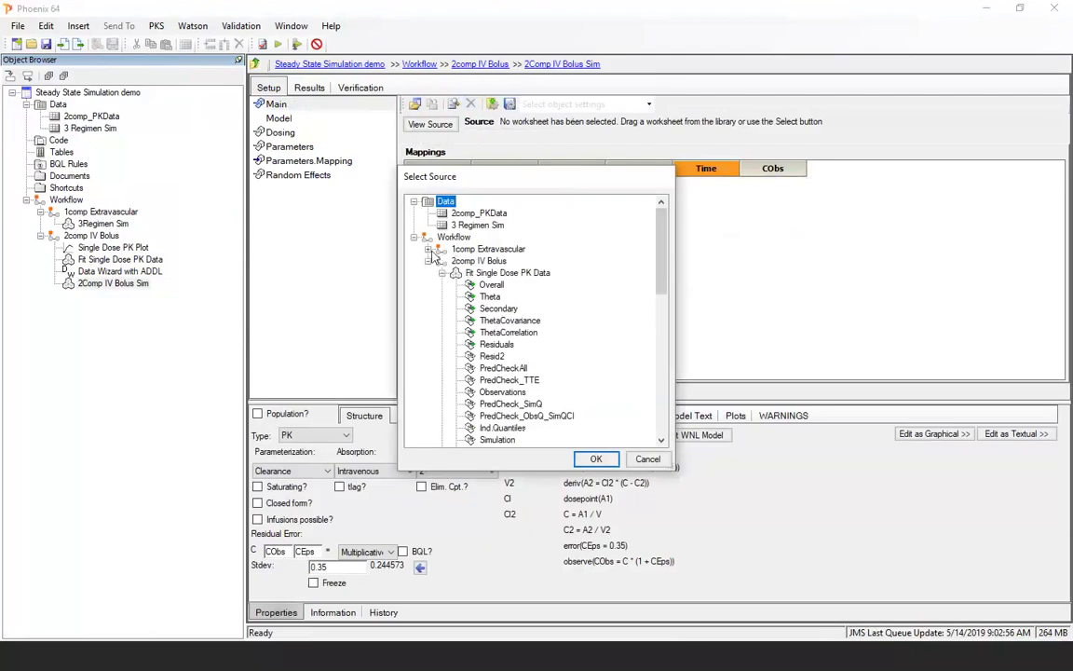
left_click(441, 272)
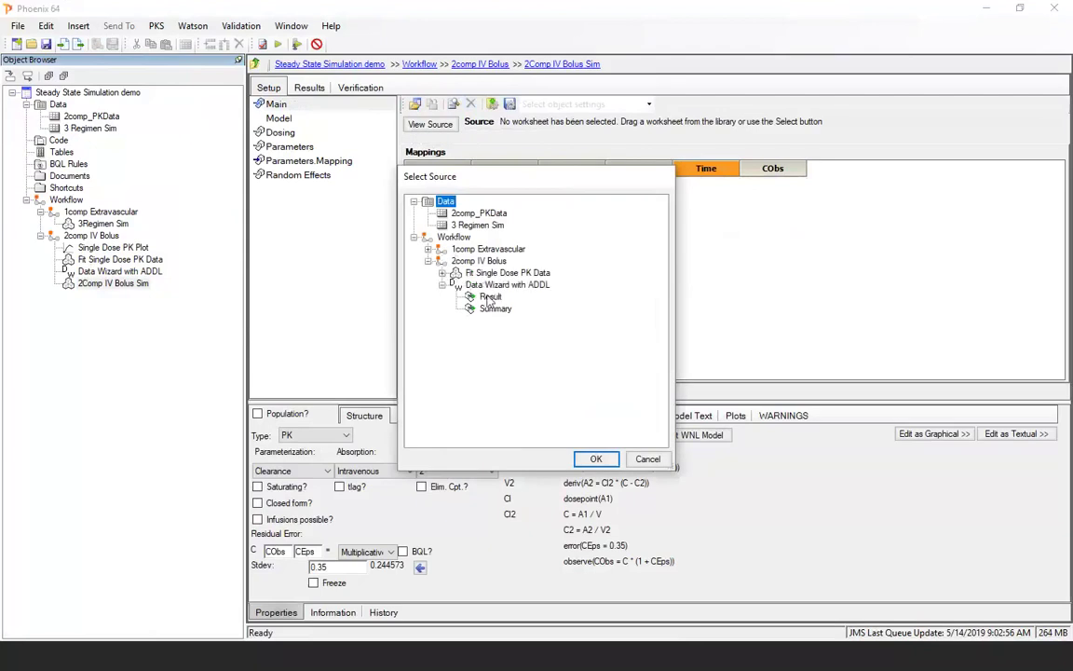
left_click(490, 296)
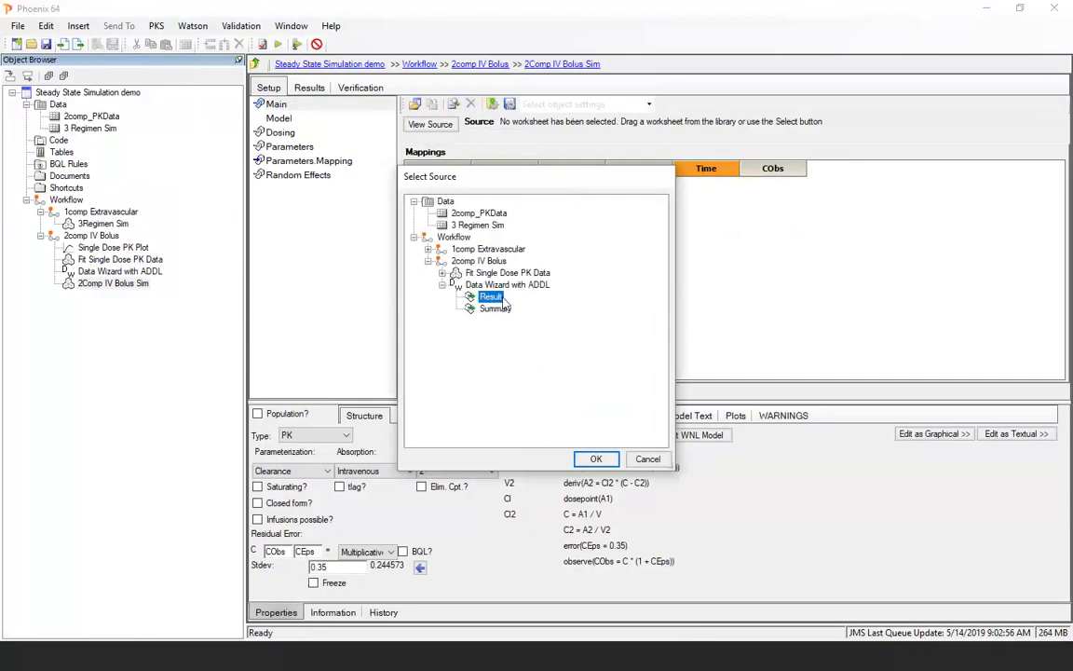
left_click(596, 459)
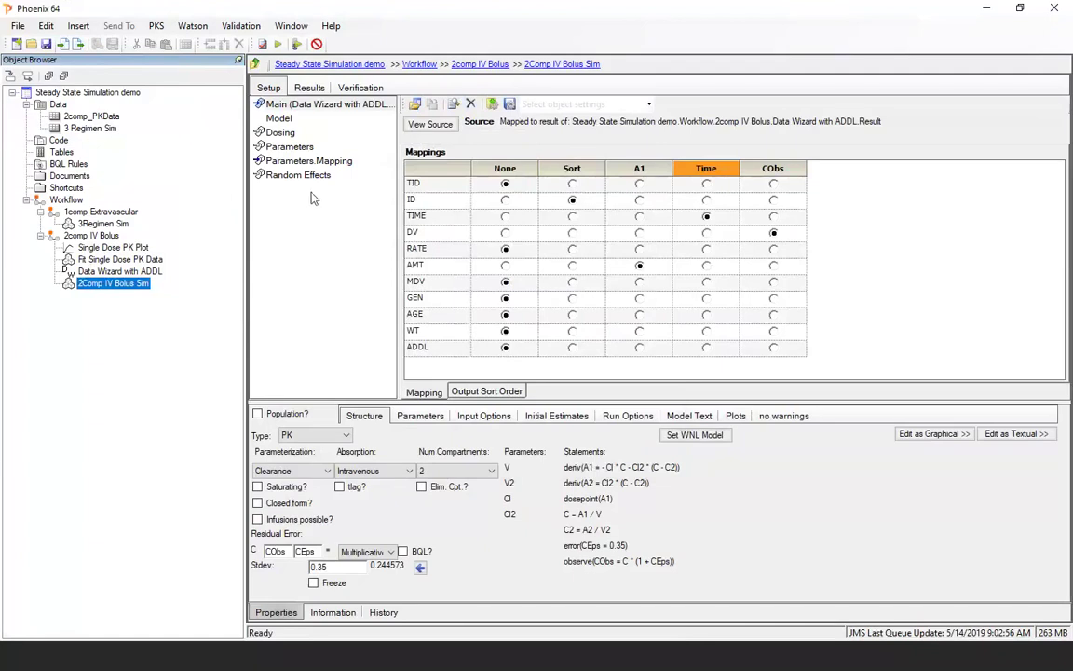
- Set the Theta worksheet from Fit Single Dose PK Data as the source for the model's Parameters
left_click(272, 145)
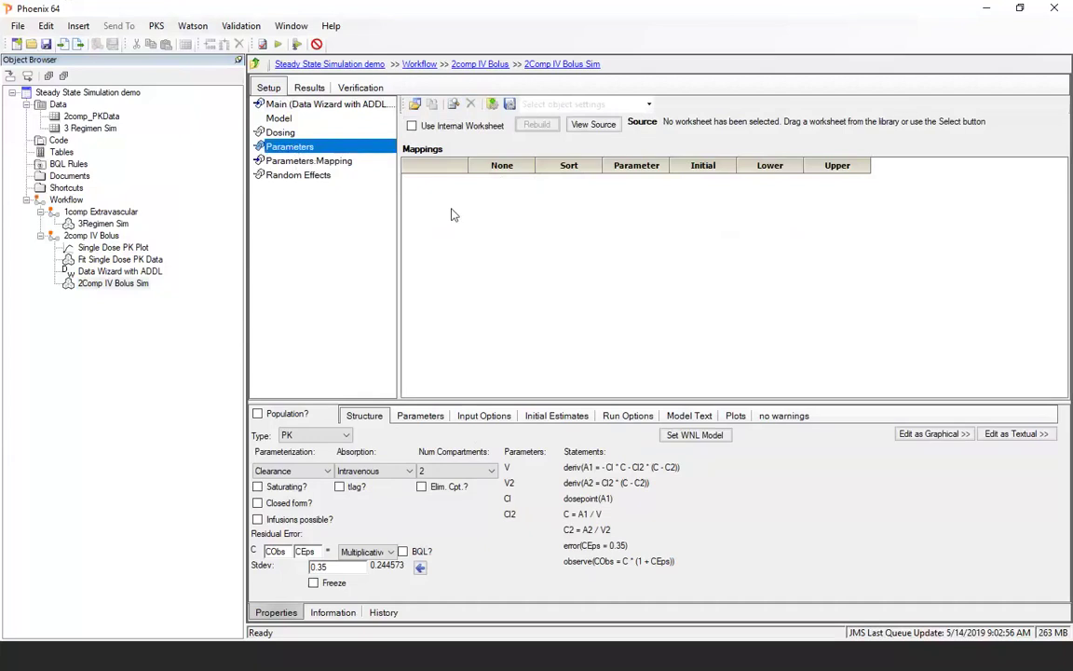
left_click(414, 104)
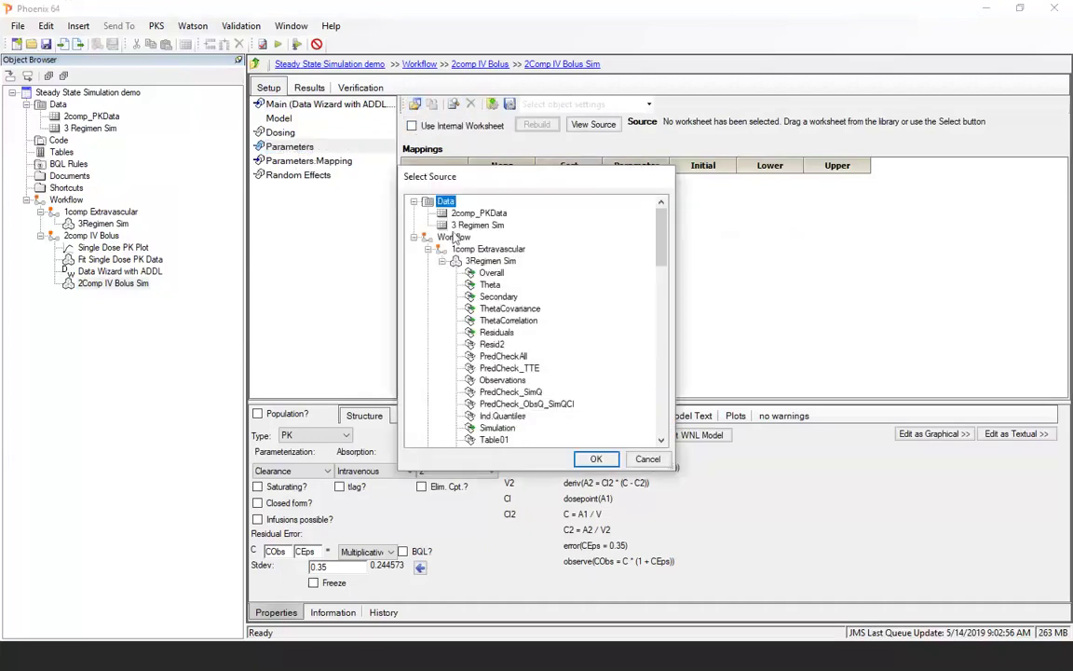
left_click(441, 261)
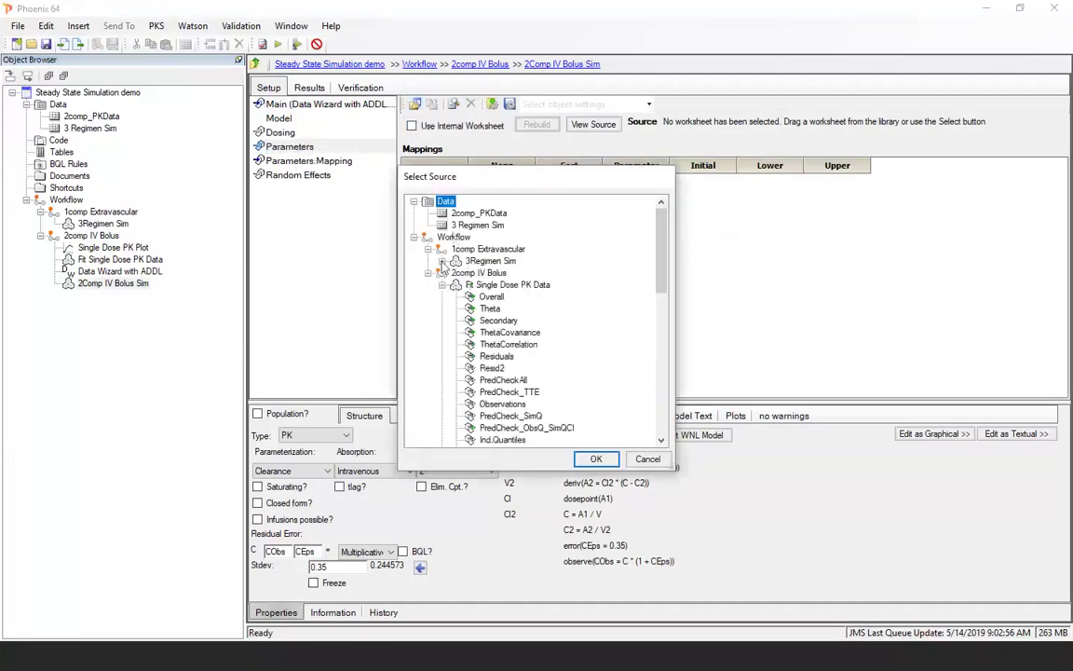
left_click(485, 308)
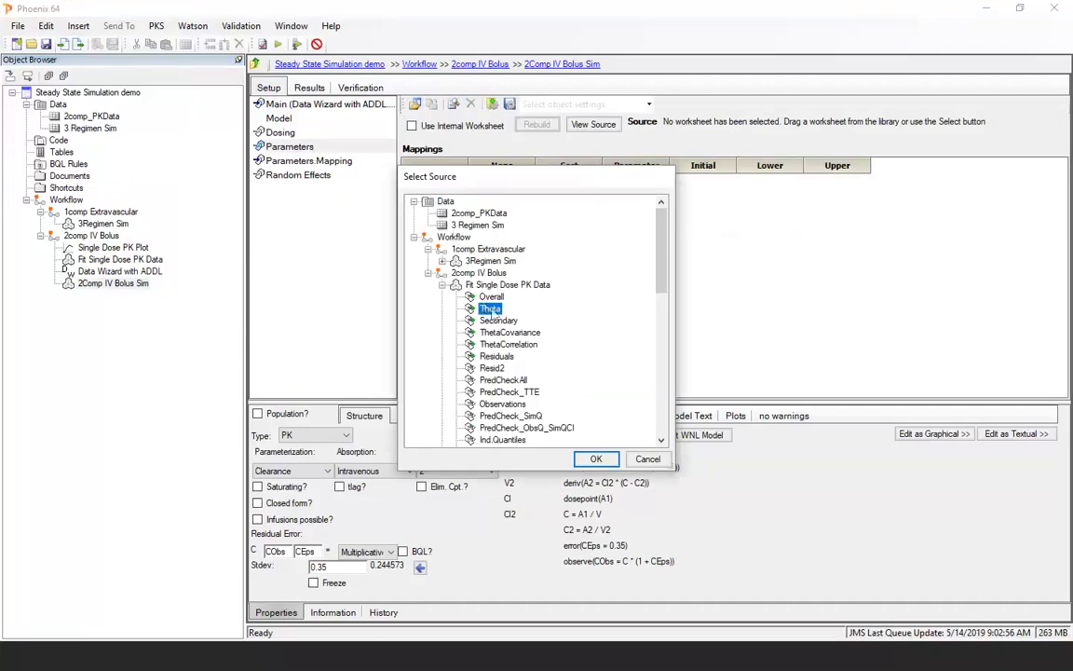
left_click(596, 459)
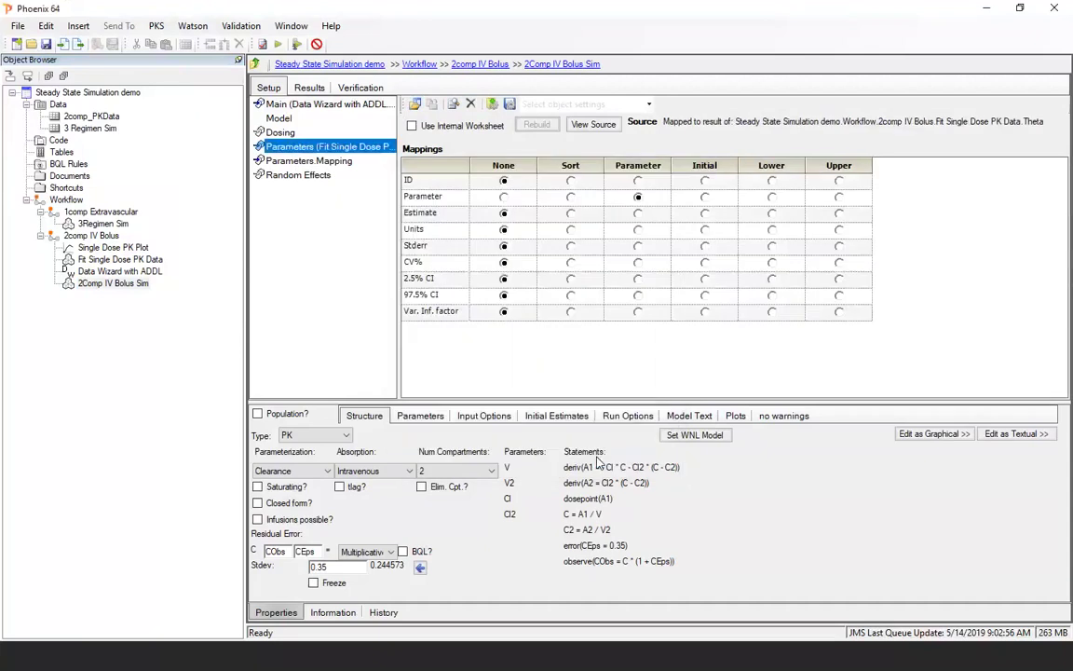
- In the Parameters mappings, map ID to Sort and Estimate to Initial, keeping Parameter mapped to Parameter
left_click(570, 179)
left_click(428, 196)
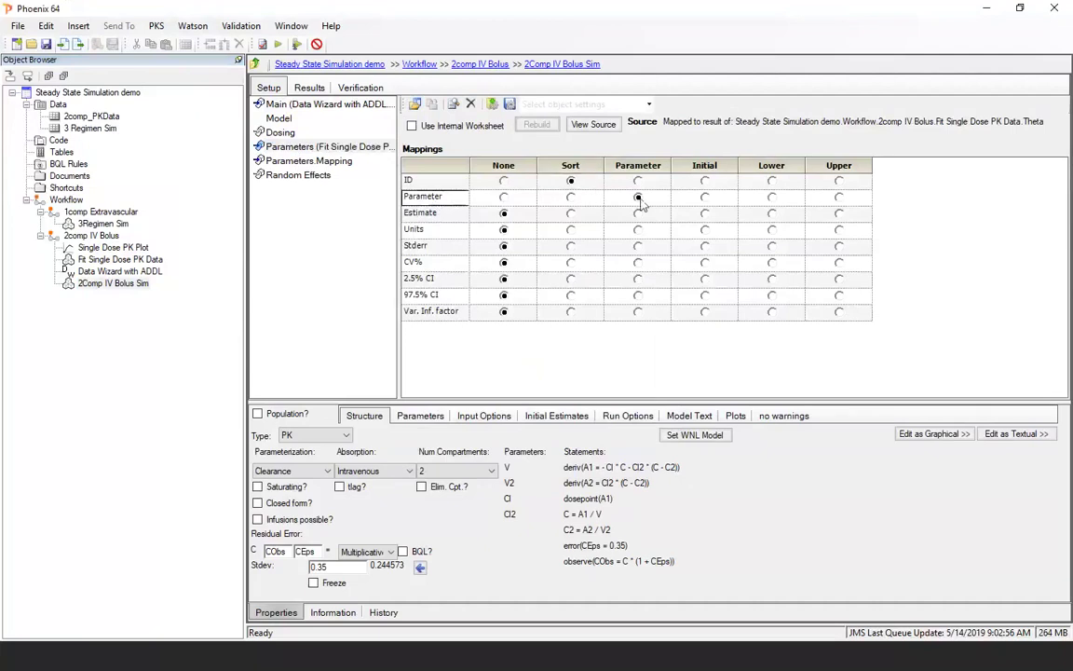
left_click(704, 214)
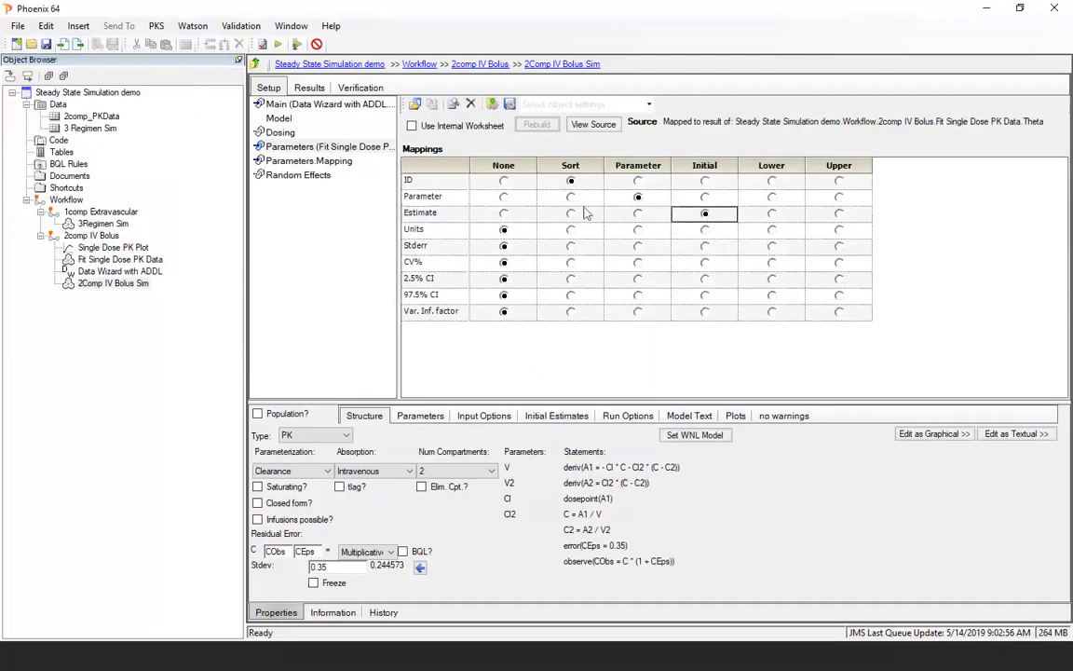
- Rebuild the Parameters.Mapping internal worksheet, accepting the matching of tvV, tvV2, tvCl and tvCl2 to the same names
left_click(319, 163)
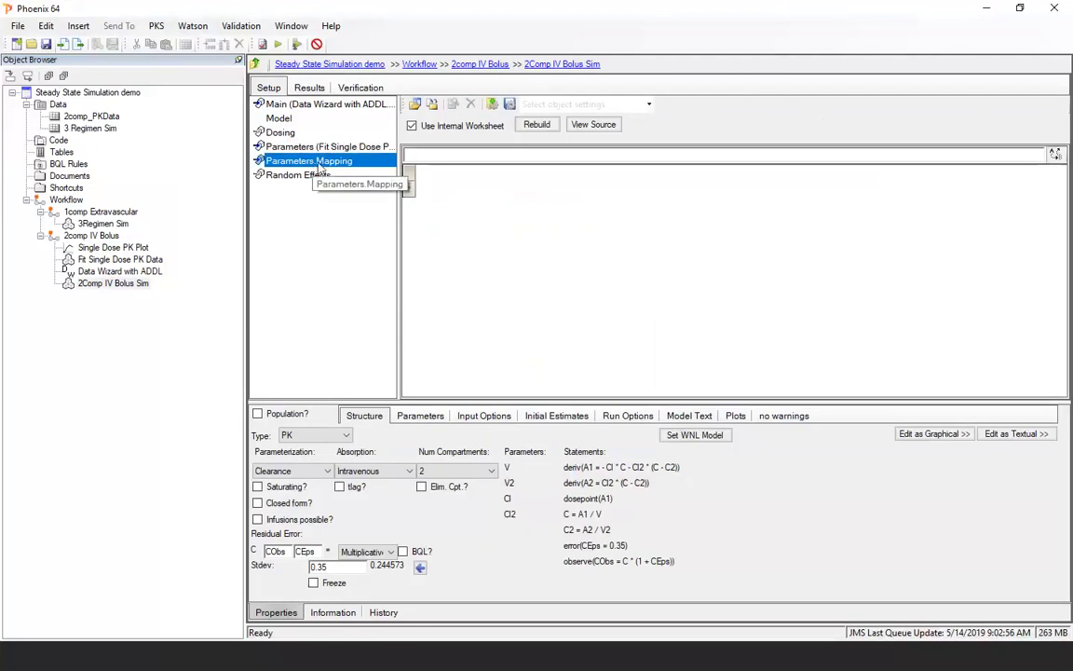
left_click(540, 125)
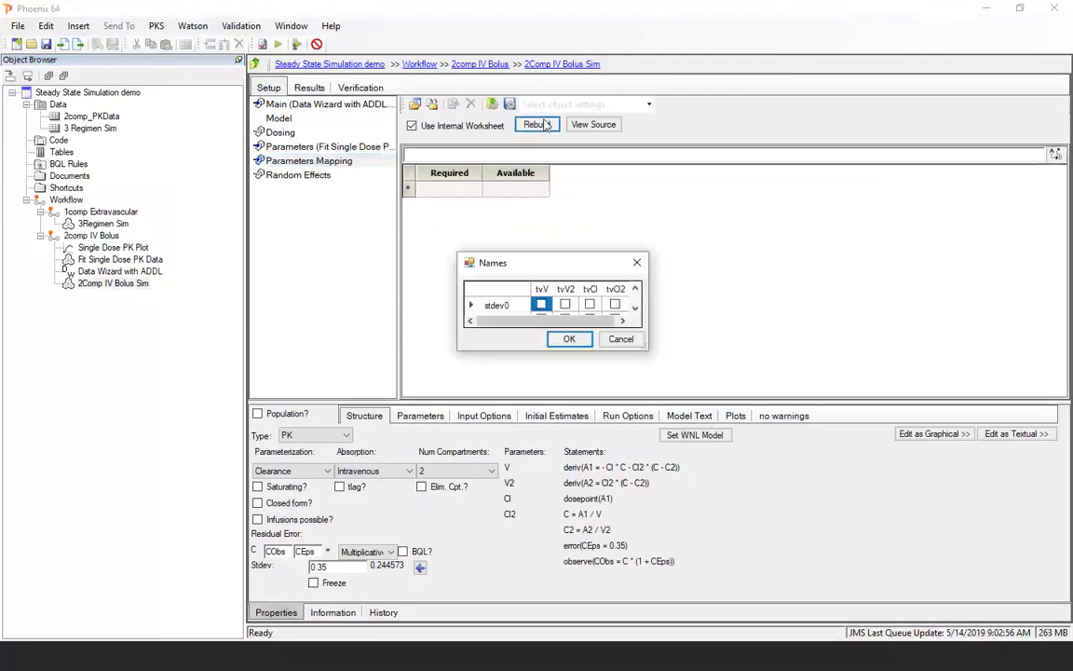
left_click_drag(654, 352, 797, 470)
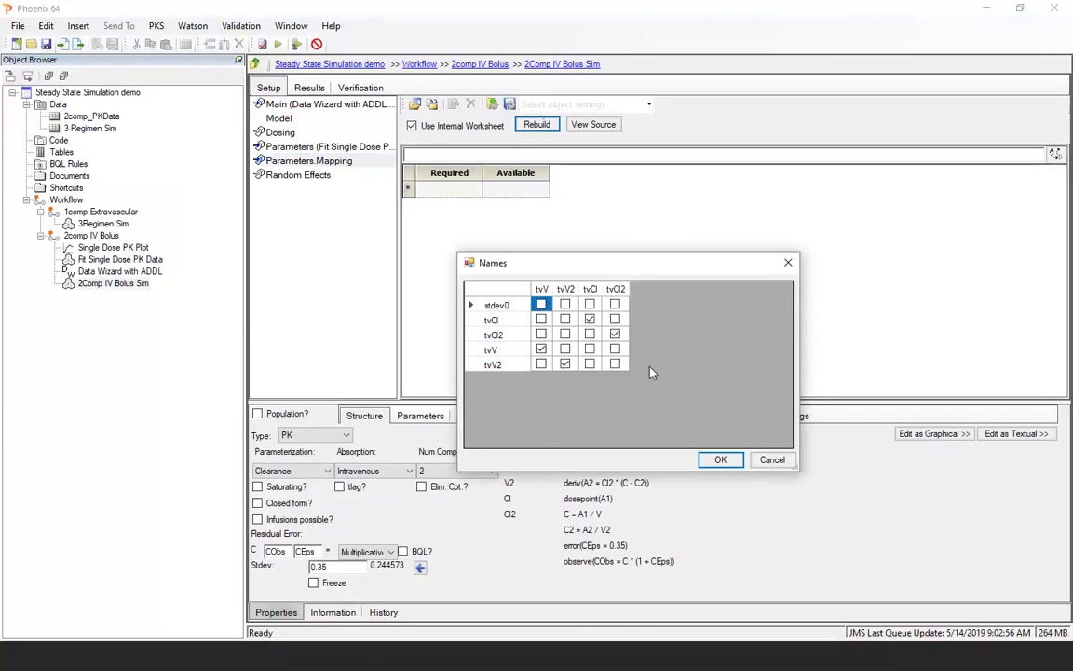
left_click(720, 461)
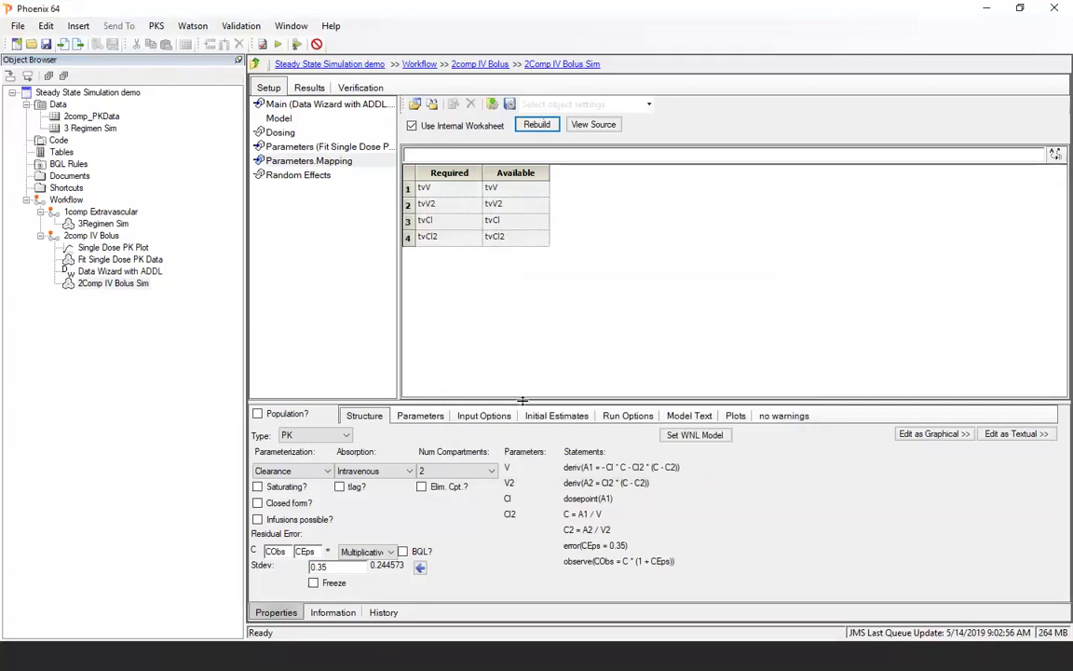
- Enable the ADDL input option and add a dosing cycle with delta time 72, bolus dosepoint A1 and amount 50
left_click(499, 419)
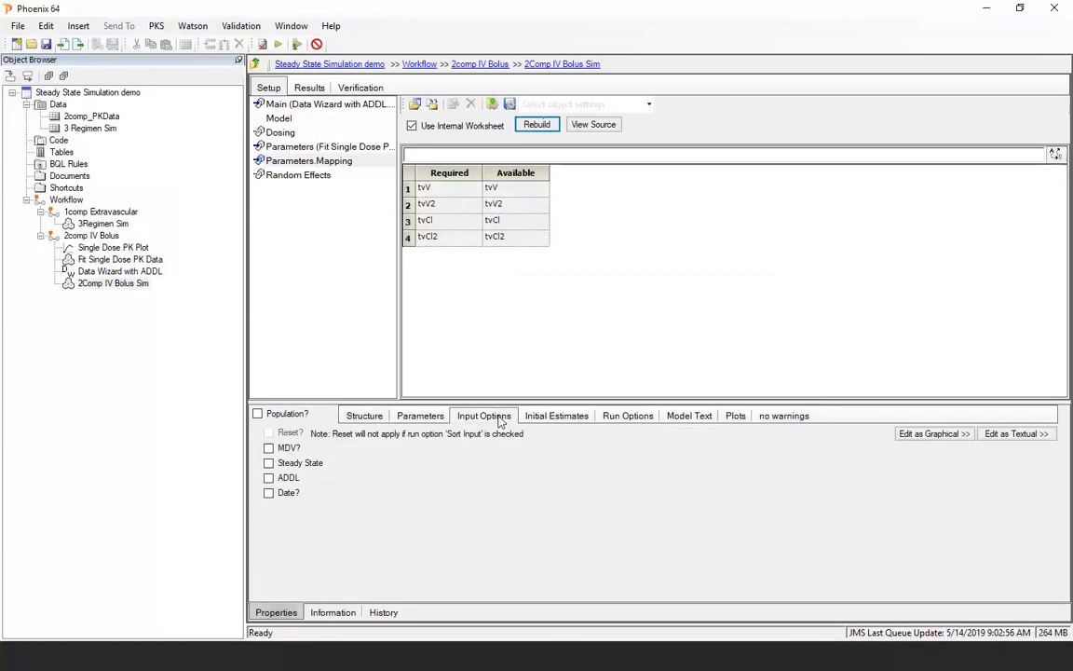
left_click_drag(515, 403, 485, 351)
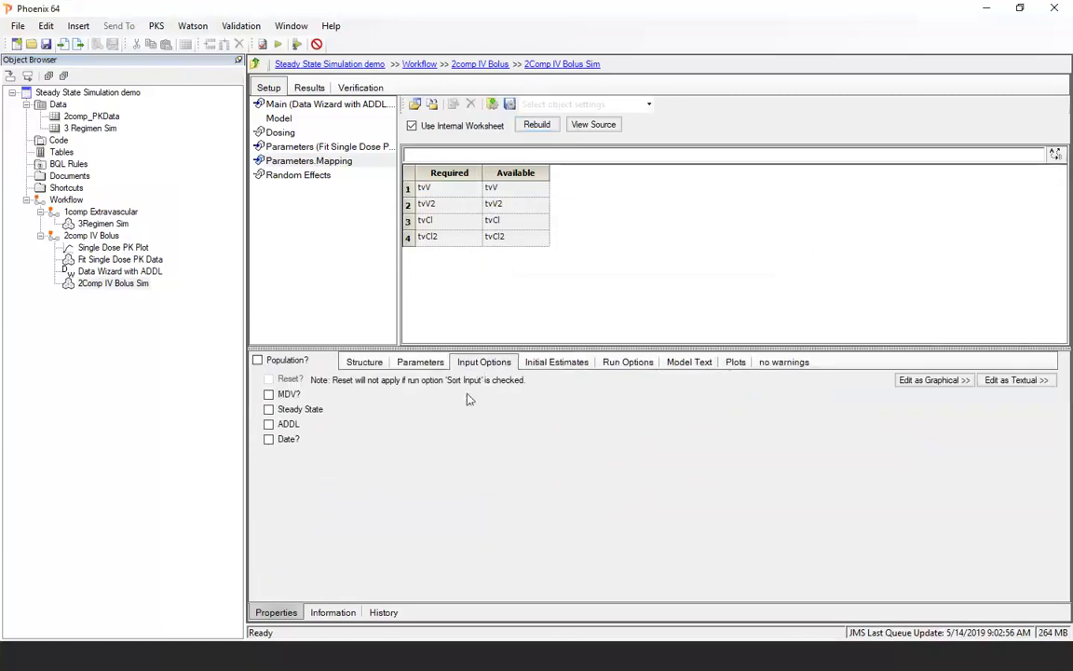
left_click(266, 424)
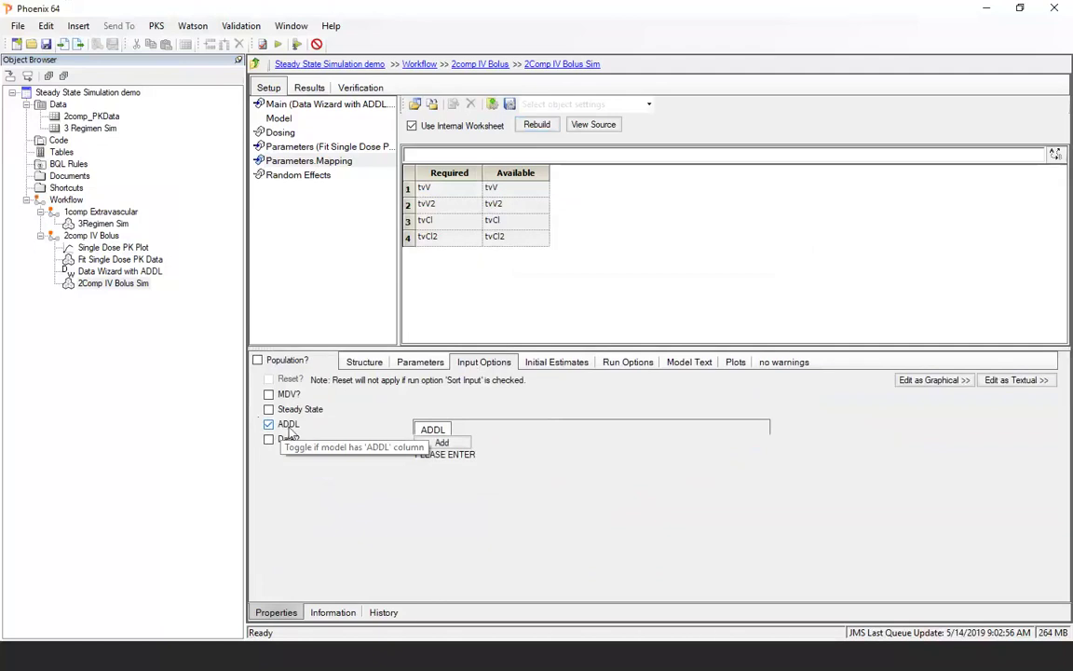
left_click(445, 443)
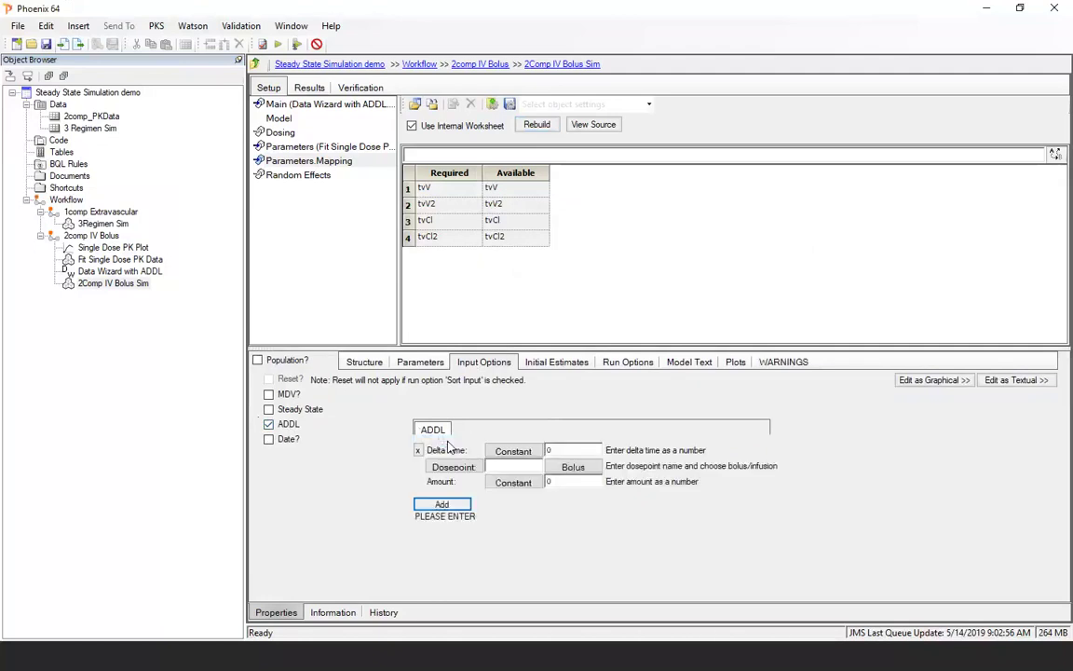
double_click(564, 450)
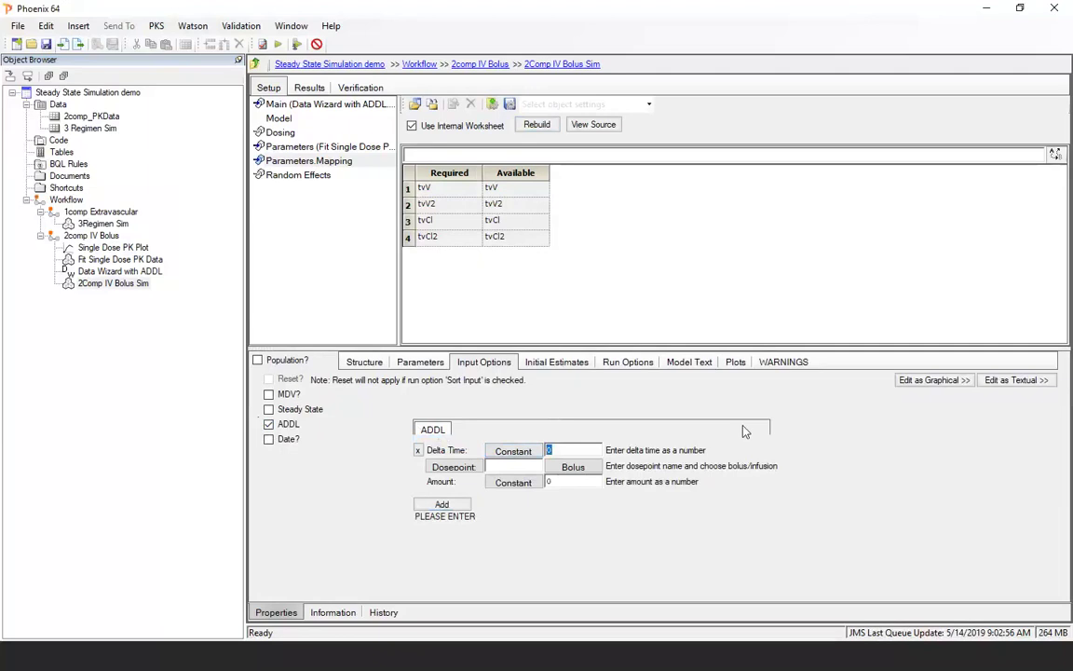
type("72")
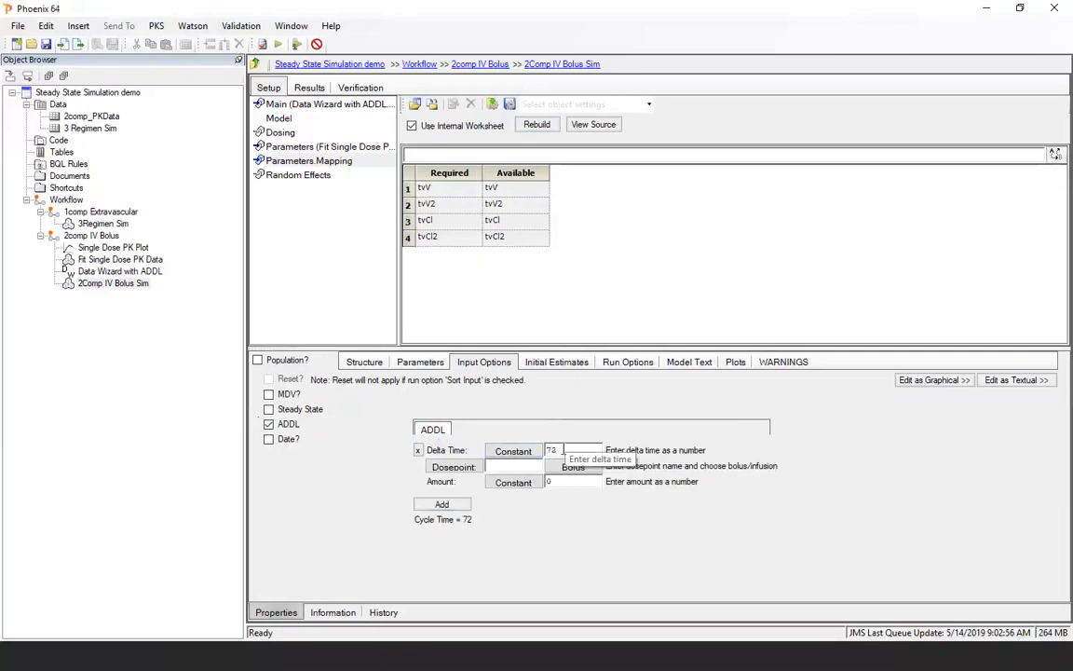
key("Tab")
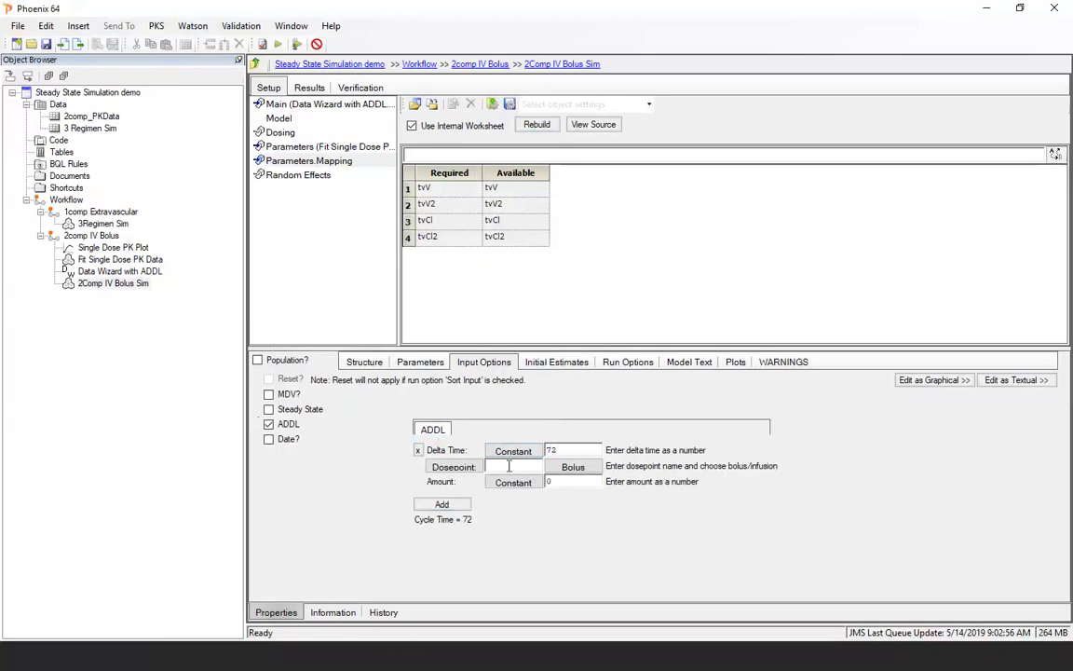
type("A1")
key("Tab")
type("50")
- Set the run mode to Simulation with 1000 points, a maximum X range of 600 and C as Y variable
left_click(624, 363)
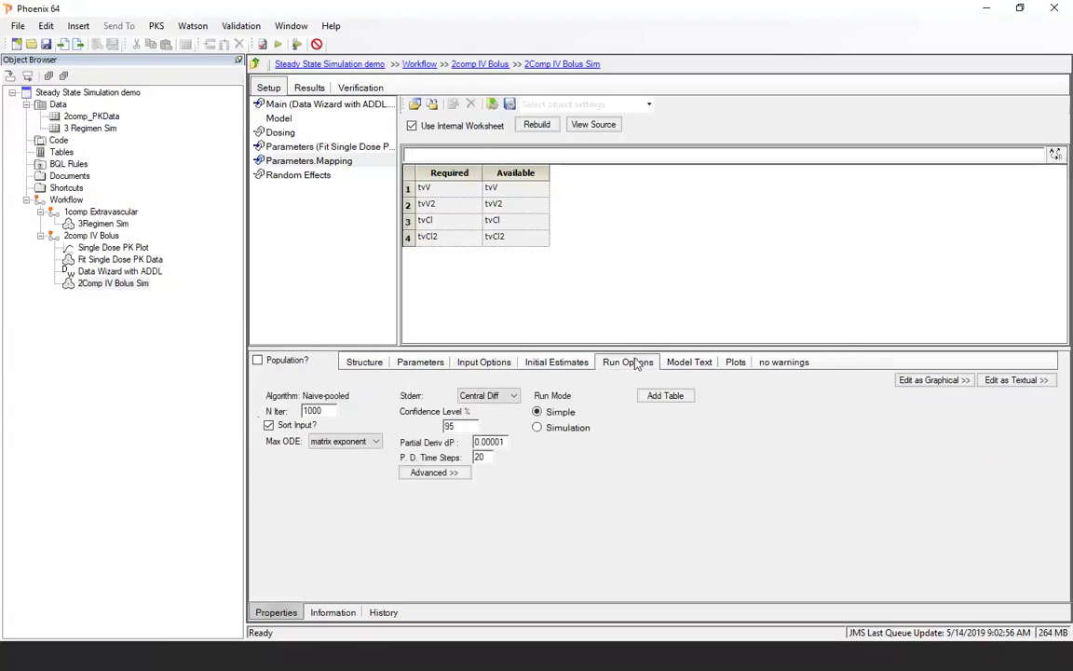
left_click(538, 427)
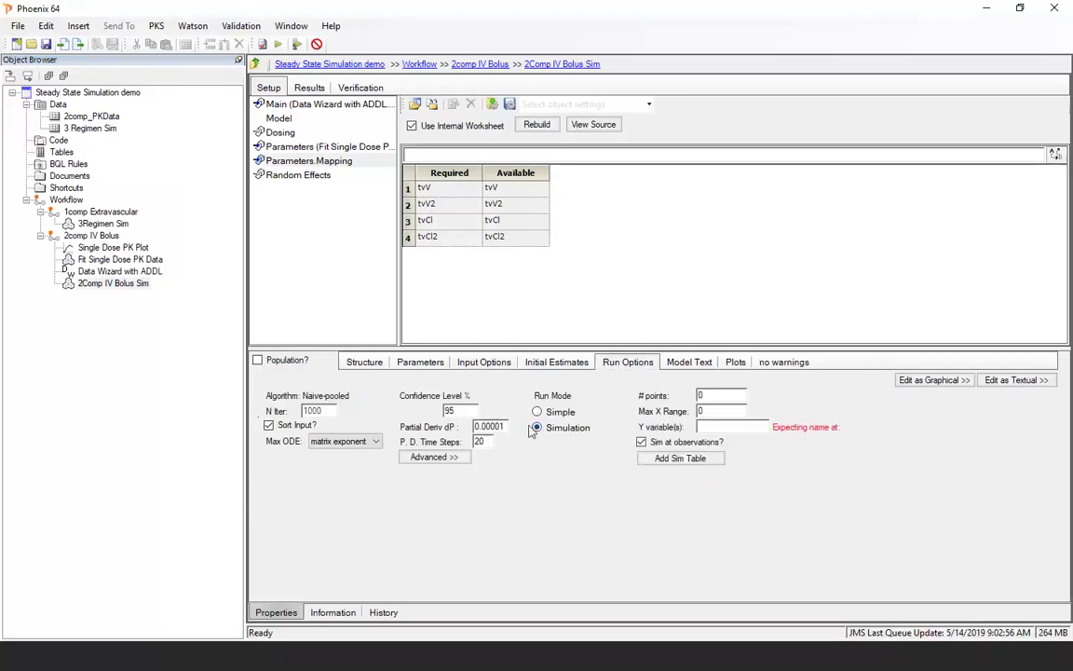
double_click(732, 395)
type("1000")
key("Tab")
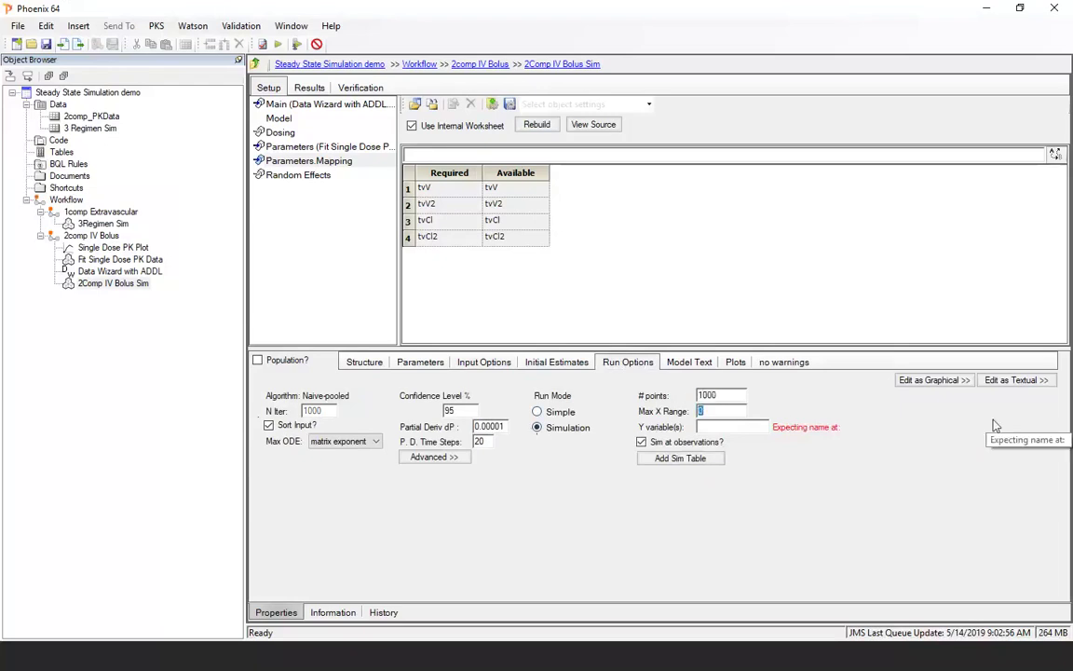
type("600")
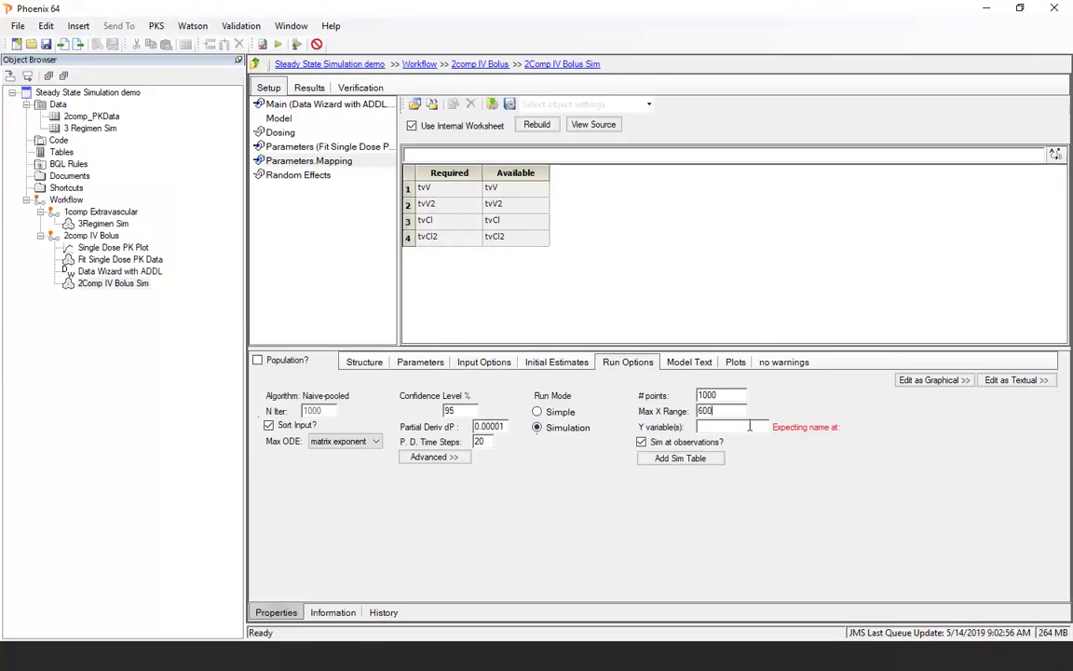
type("C")
- Execute the simulation model and open its Ind Simulation plot in a separate maximized window
left_click(278, 46)
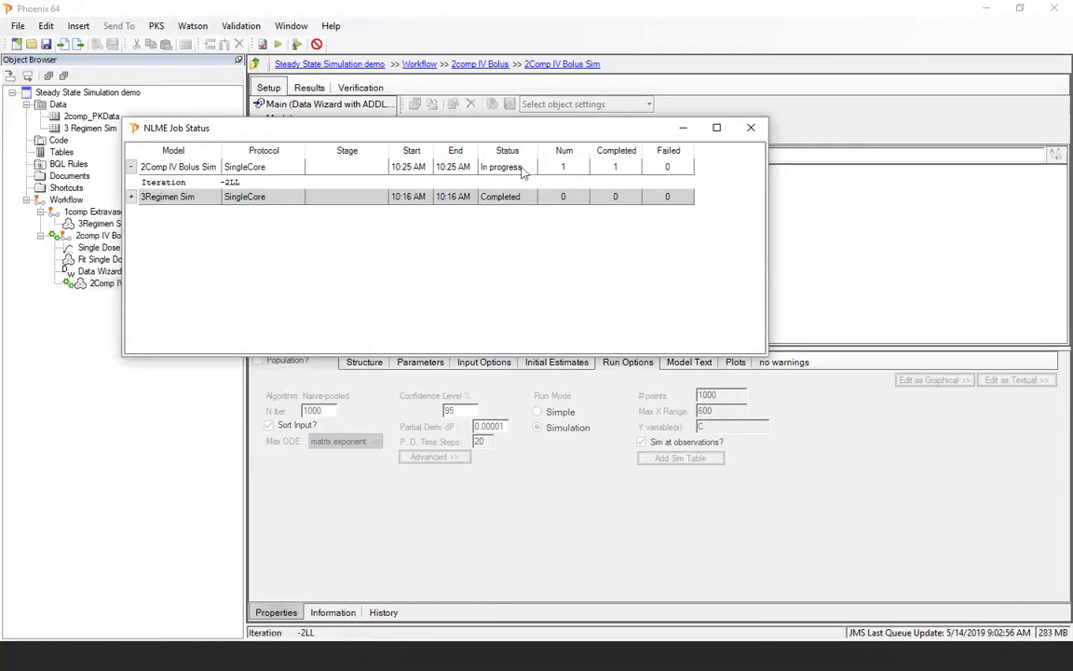
left_click(752, 130)
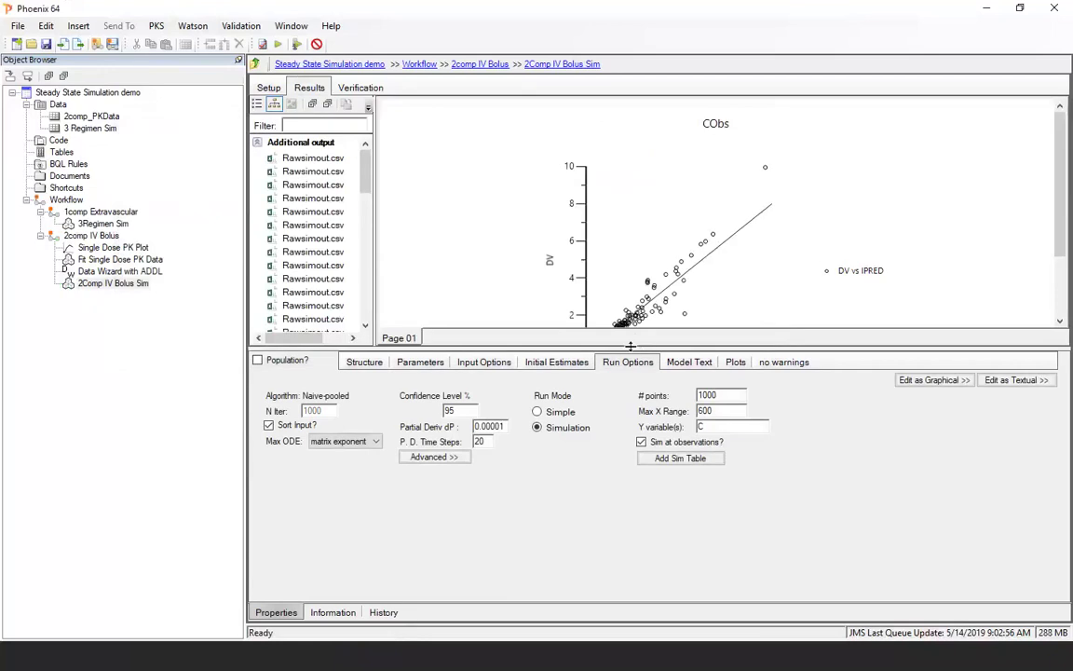
left_click_drag(623, 434, 623, 438)
left_click_drag(367, 232, 378, 401)
left_click(325, 319)
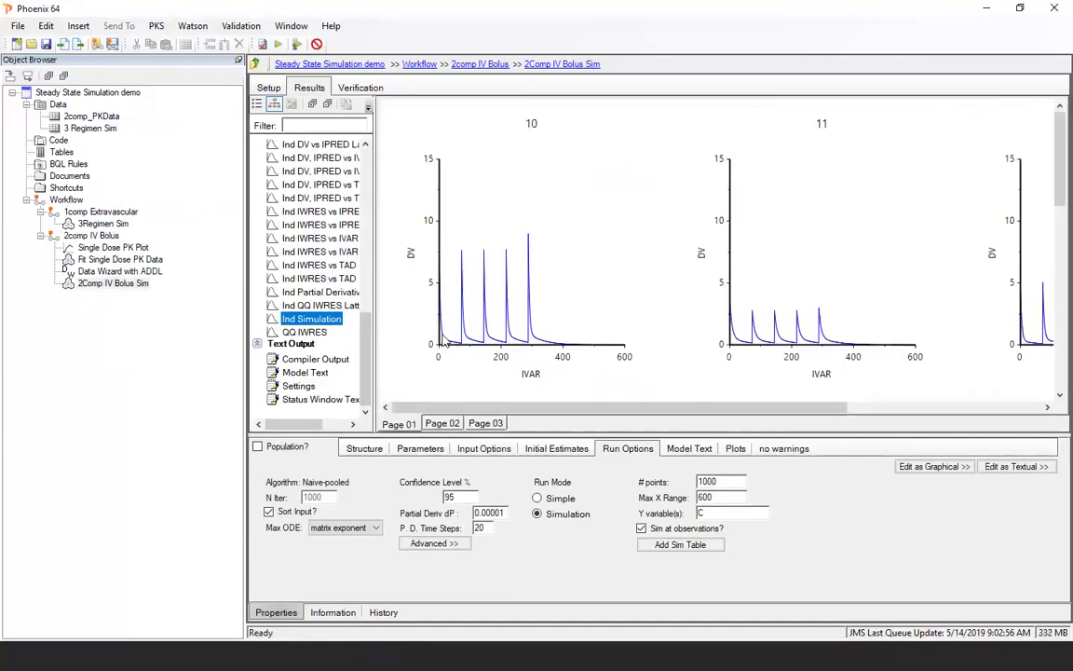
double_click(314, 323)
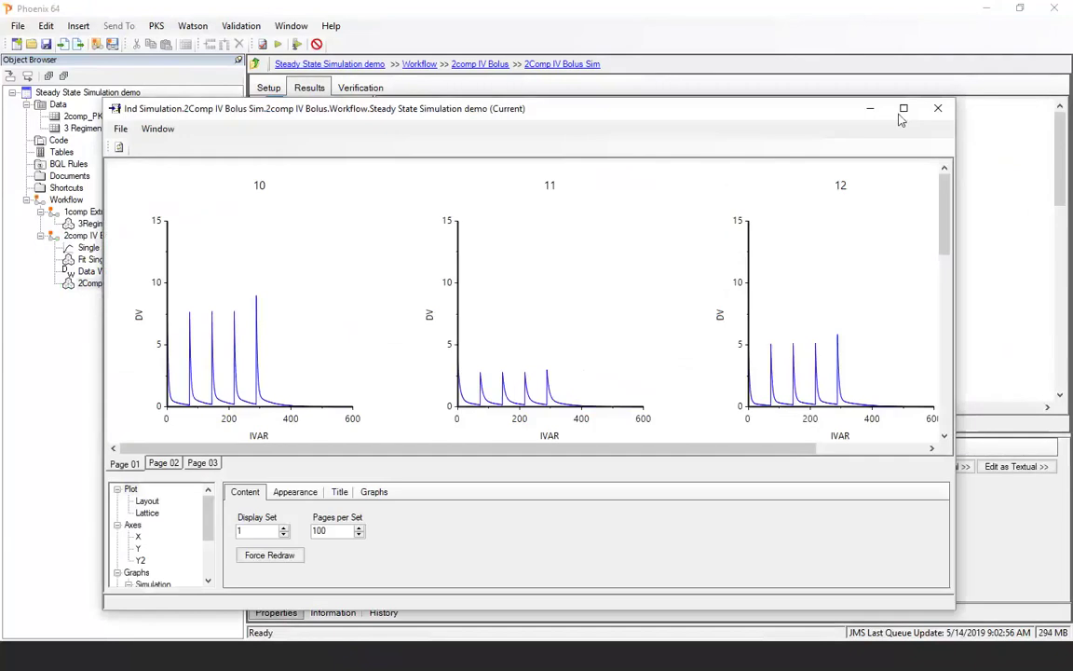
left_click(903, 109)
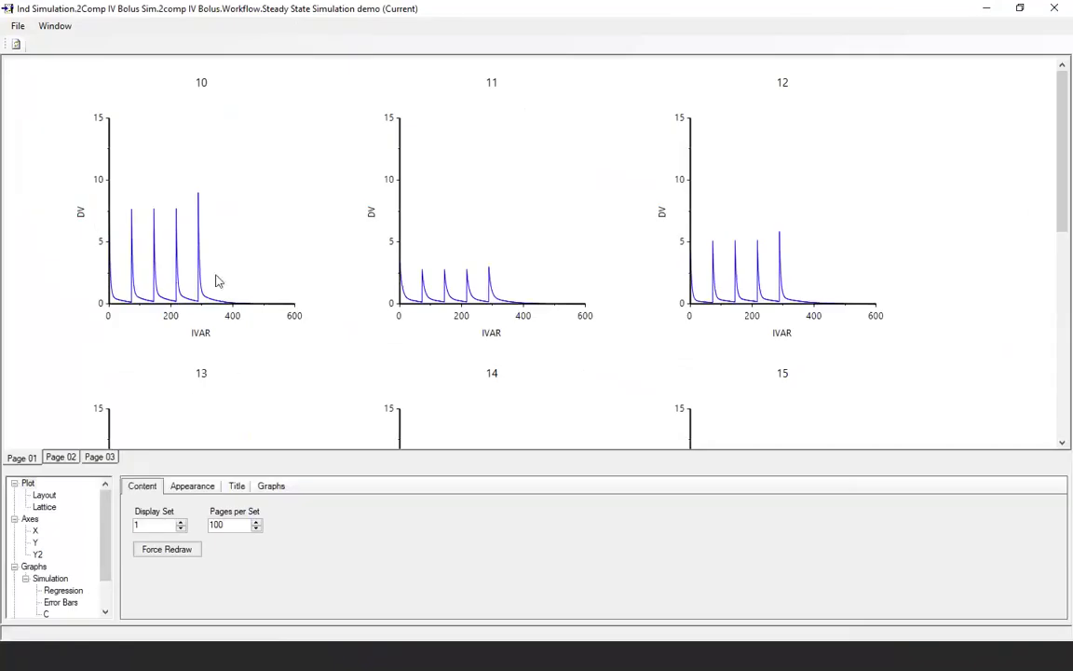
- Set the Y axis of the Ind Simulation plots to a logarithmic scale with base 10 and close the plot window
left_click(35, 543)
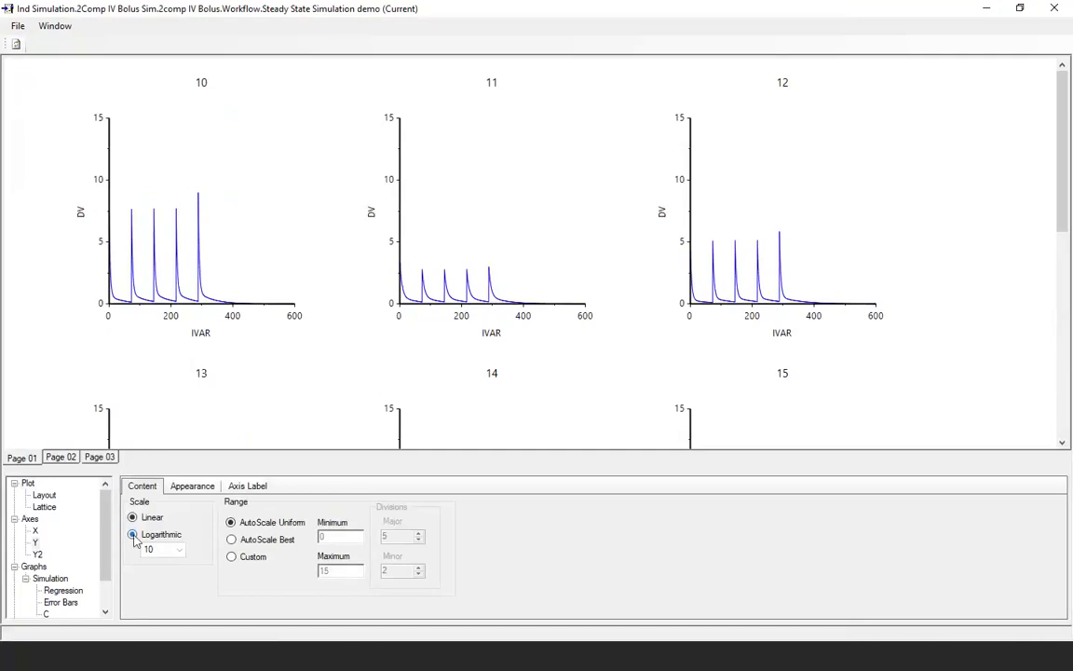
left_click(133, 536)
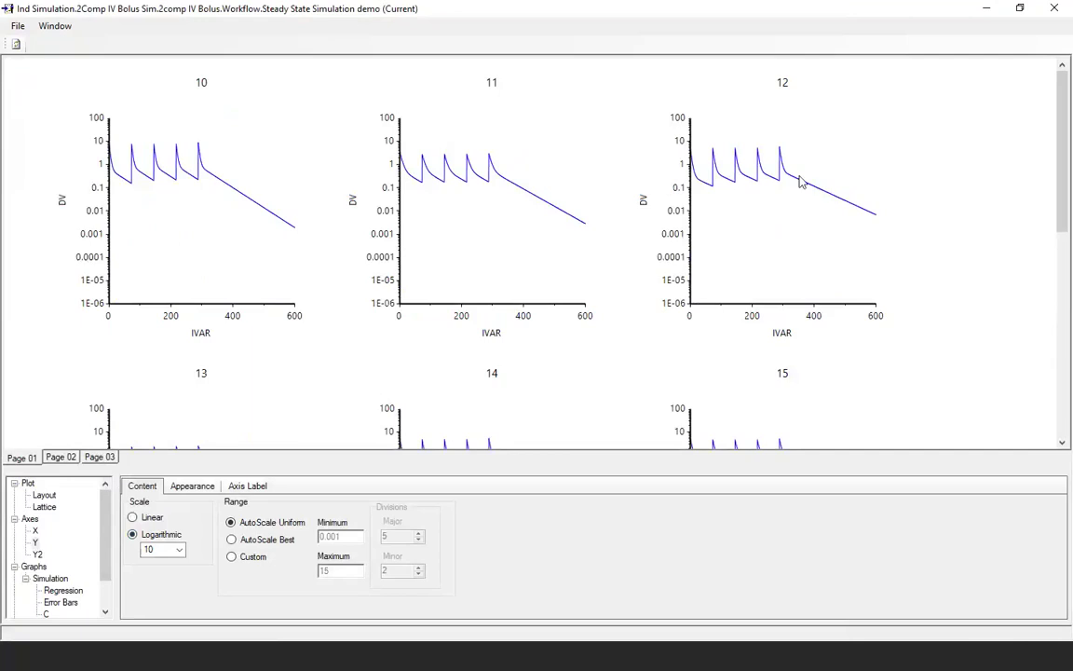
left_click(1056, 13)
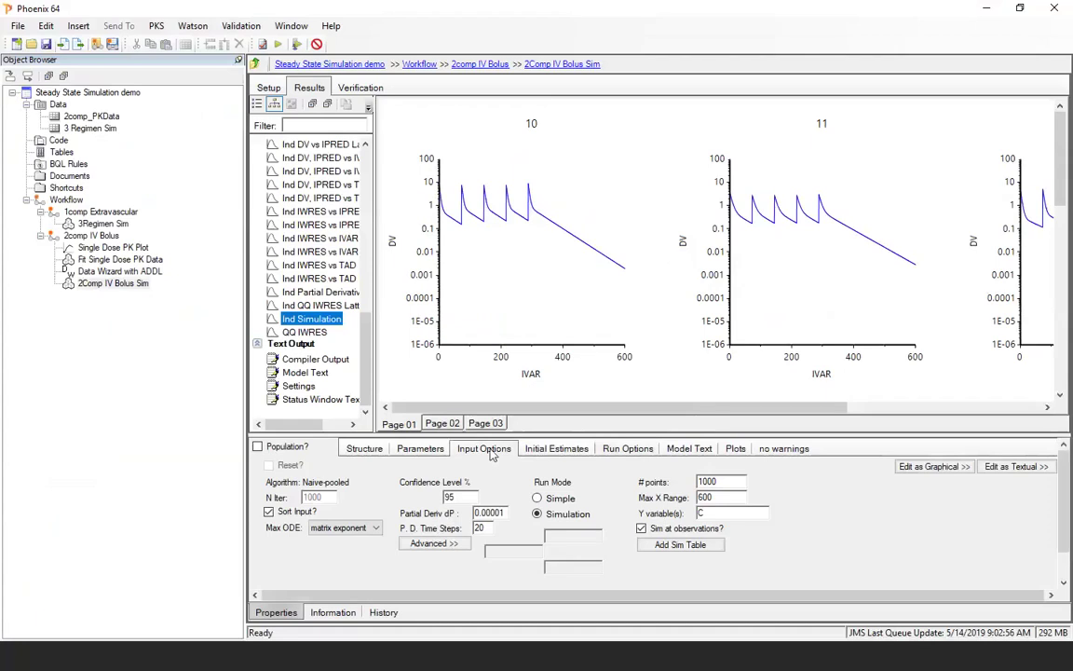
- Change the ADDL dose at dosepoint A1 from bolus to infusion with a constant rate of 2
left_click(484, 448)
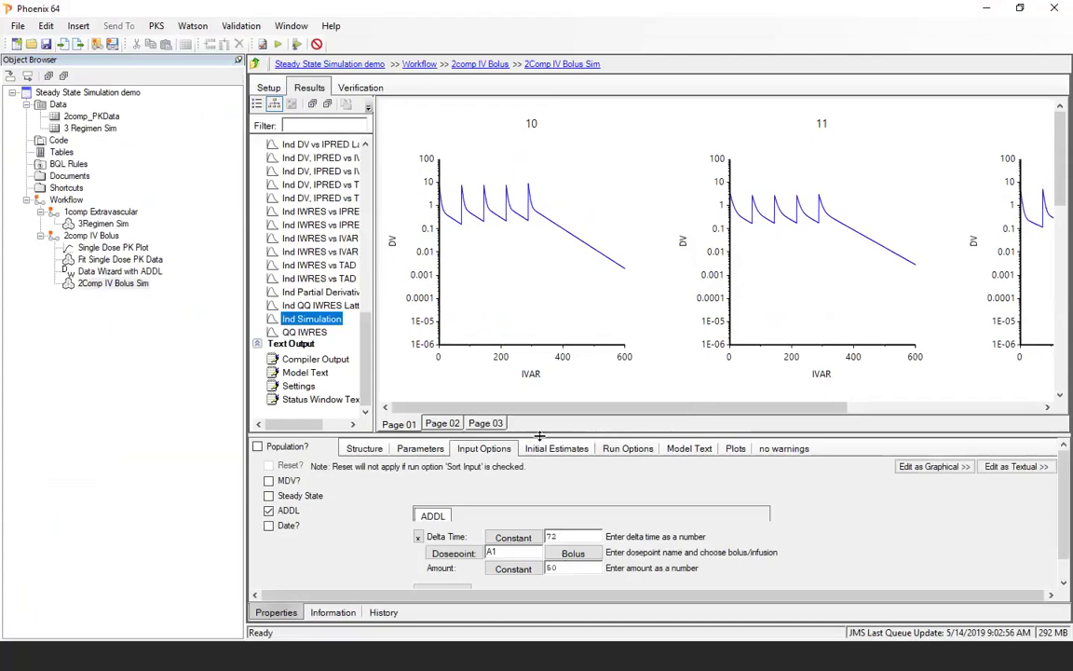
left_click_drag(488, 433, 540, 325)
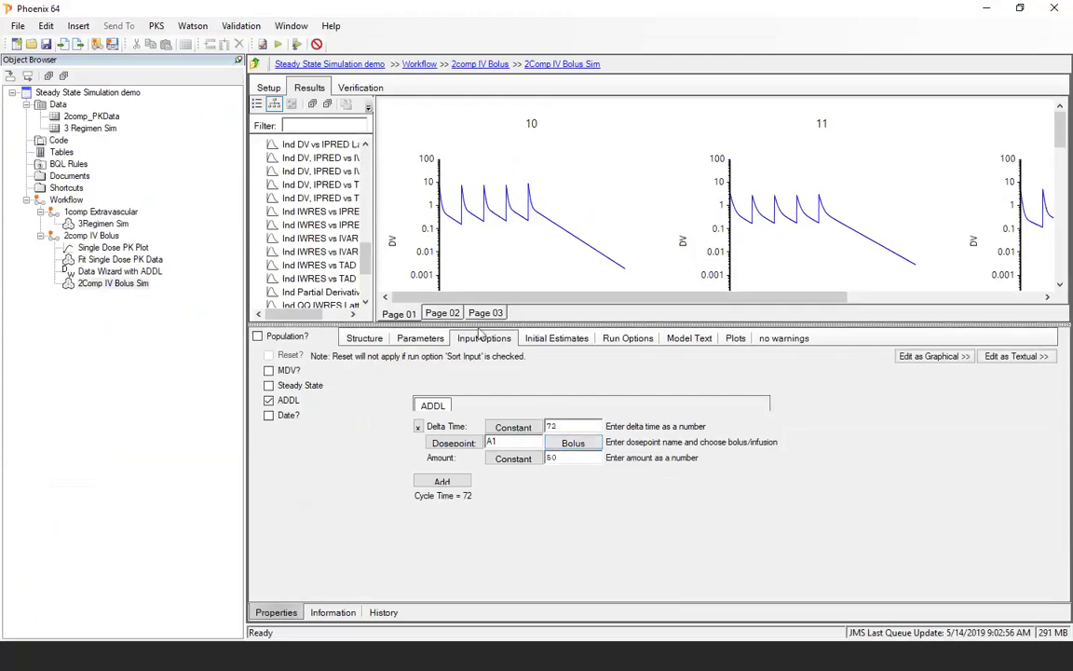
left_click(577, 447)
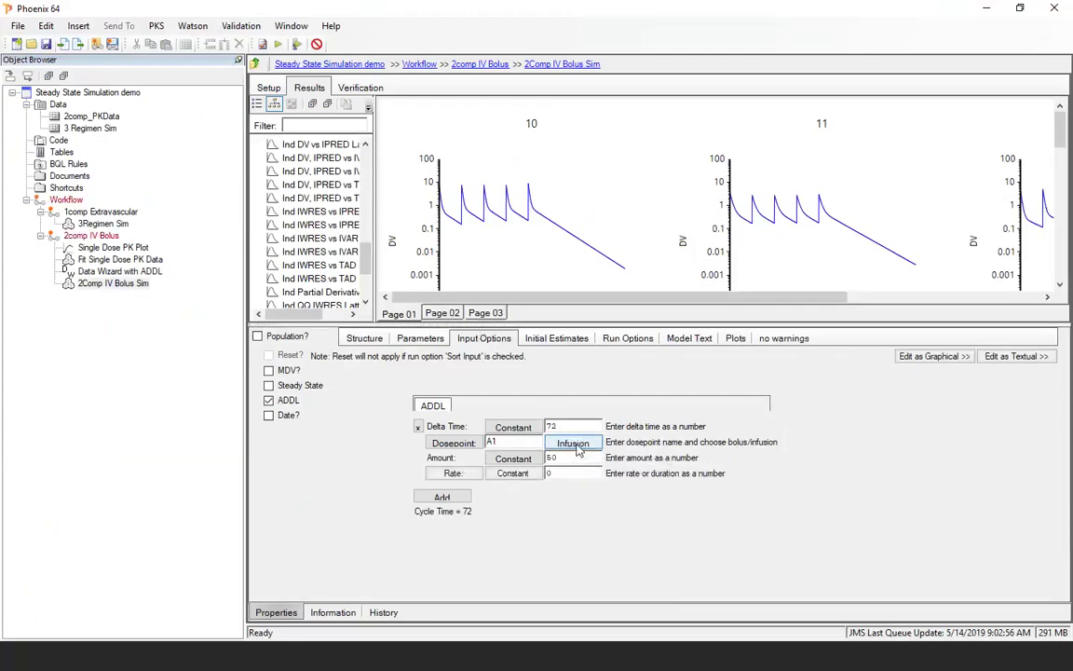
left_click(551, 472)
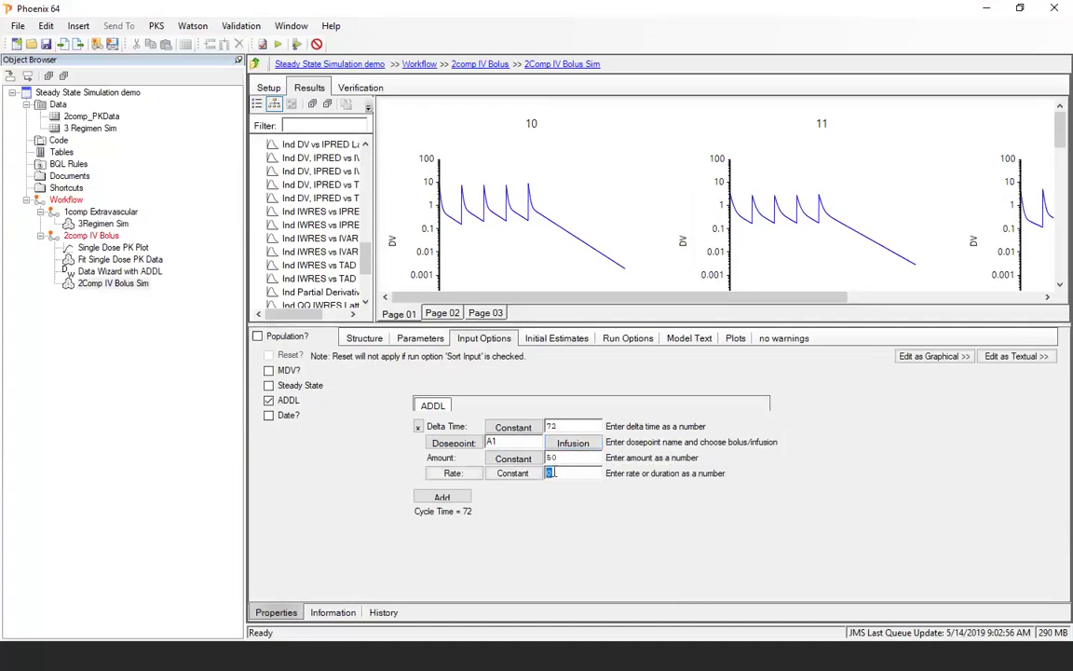
type("2")
left_click_drag(542, 324, 543, 348)
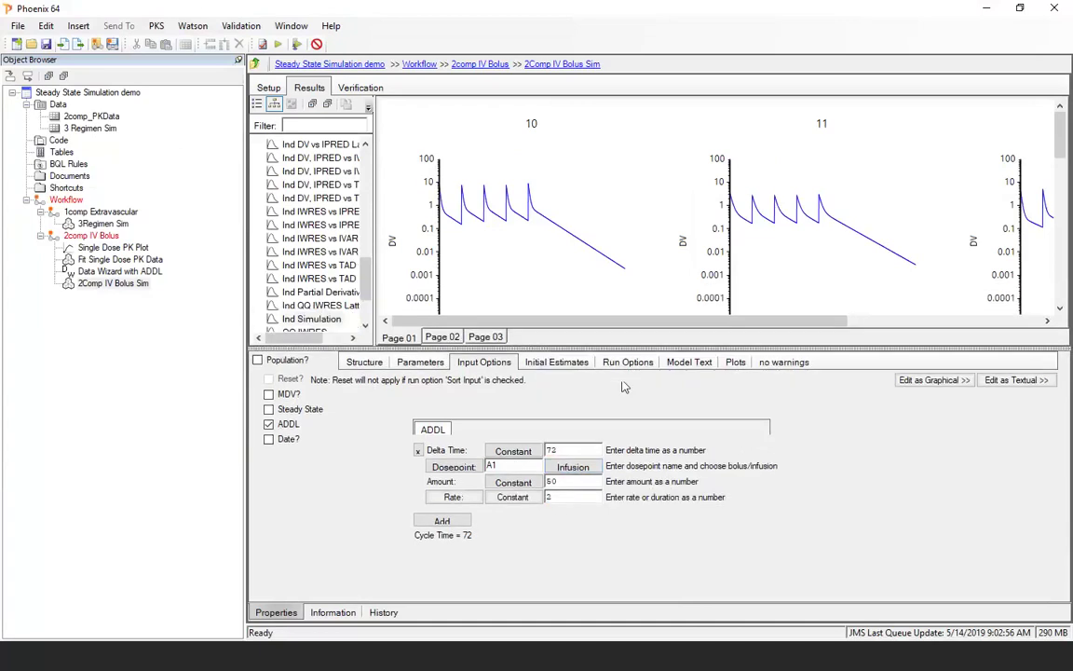
- Execute the simulation with the infusion dosing, close the job status window and review the Ind Simulation plots across the subjects
left_click(278, 44)
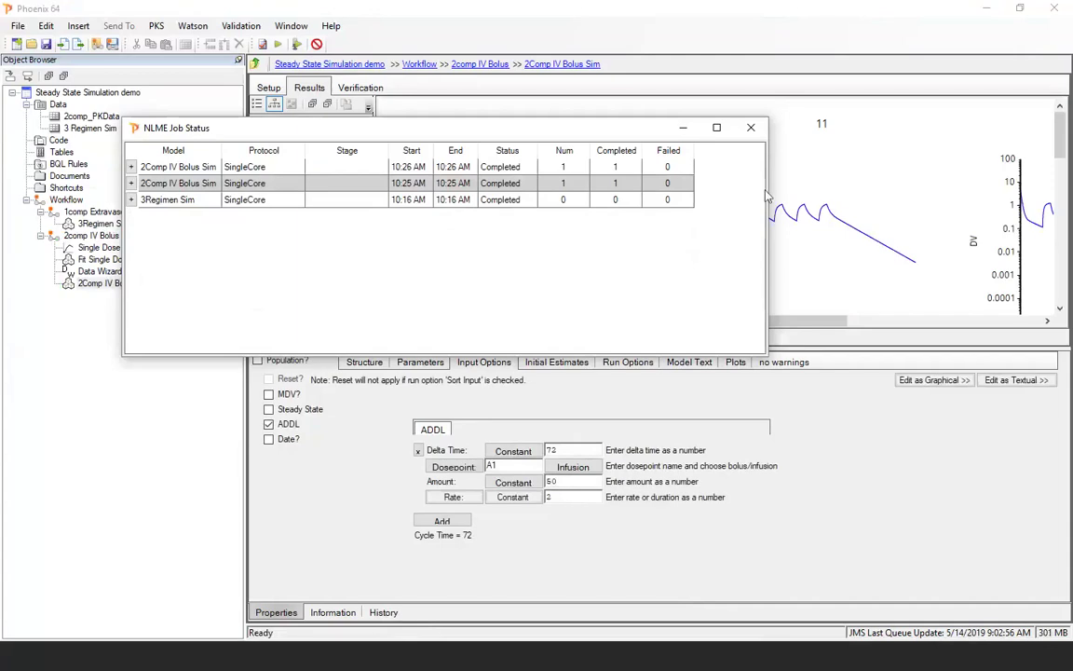
left_click(751, 128)
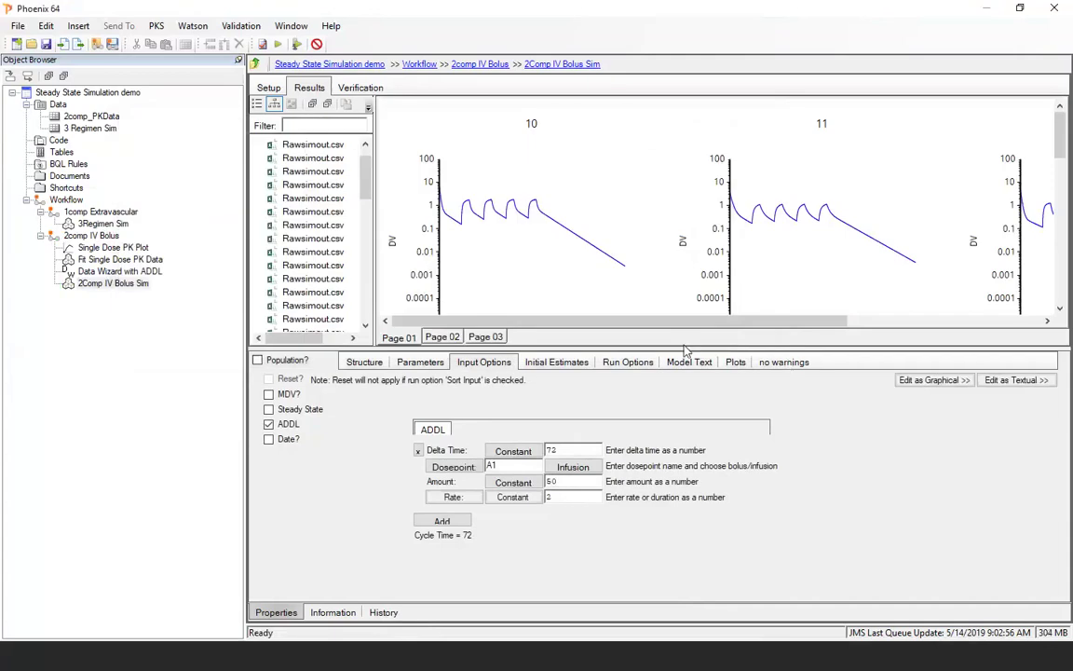
left_click_drag(688, 348, 670, 401)
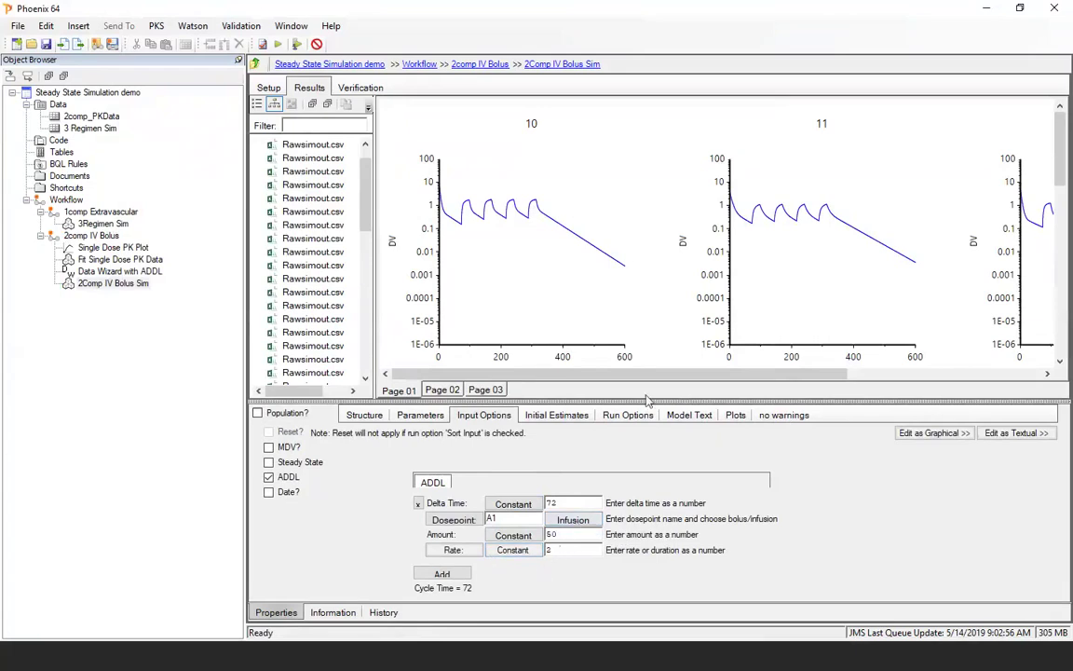
left_click_drag(640, 380, 796, 380)
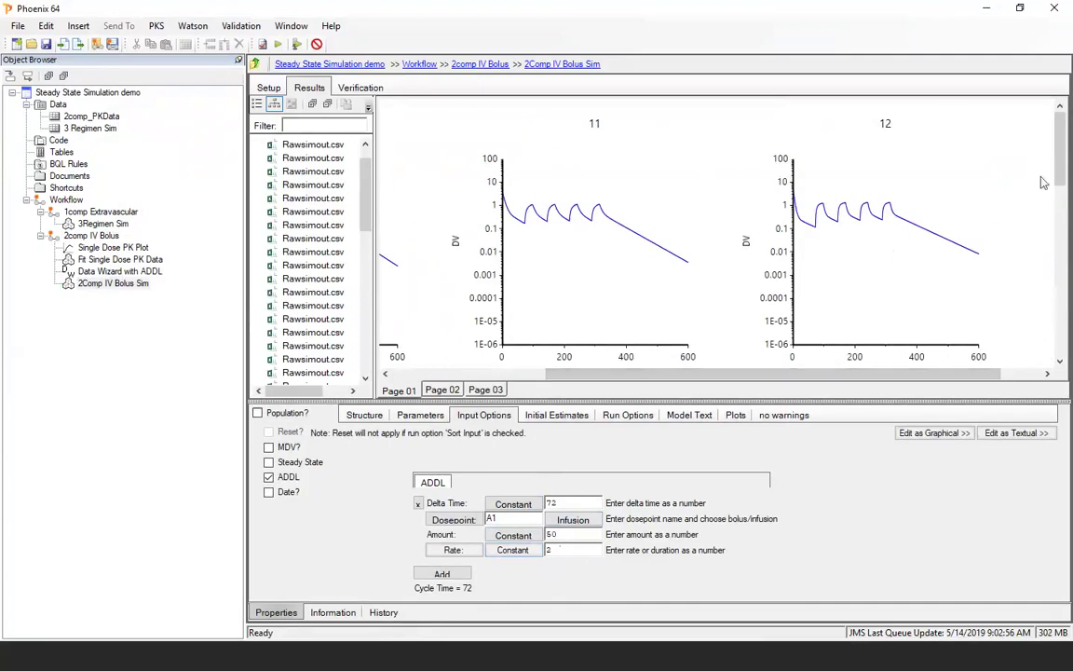
left_click_drag(1060, 154, 1068, 249)
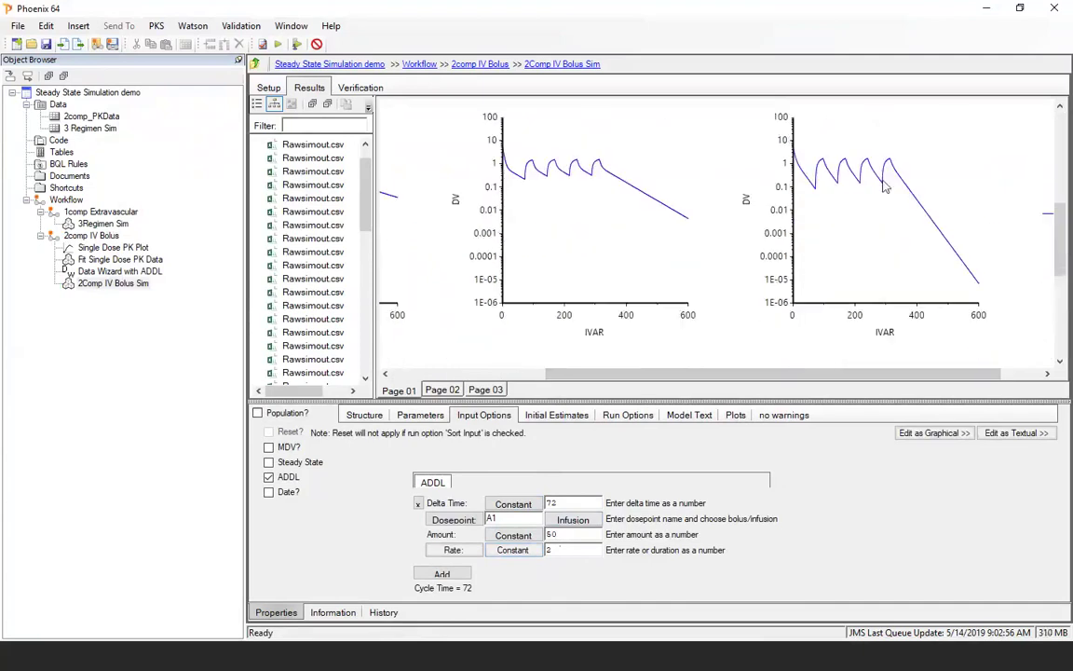
scroll(1060, 216, "up", 2)
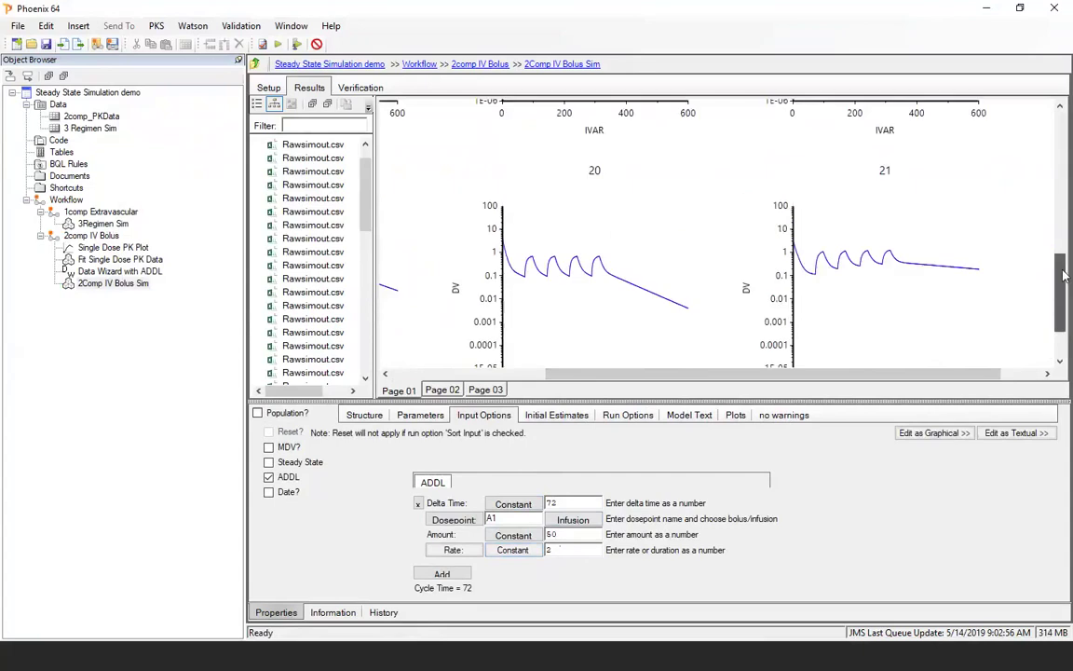
scroll(1060, 216, "up", 5)
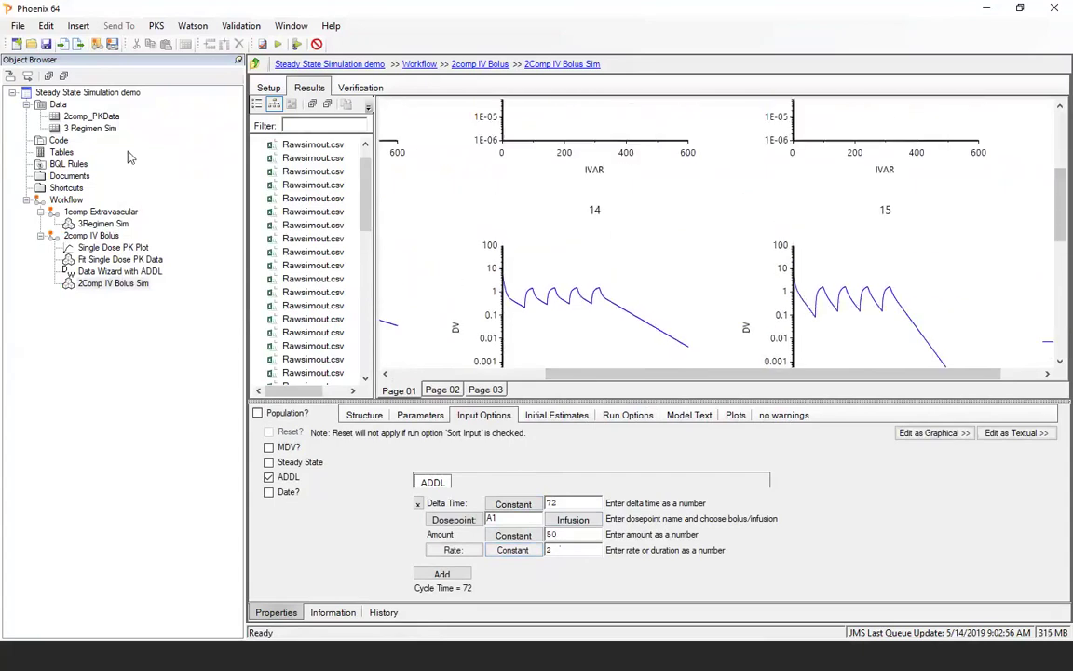
- Examine the 3 Regimen Sim worksheet, covering the QD, BID and TID dose rows and the ii column
left_click(91, 127)
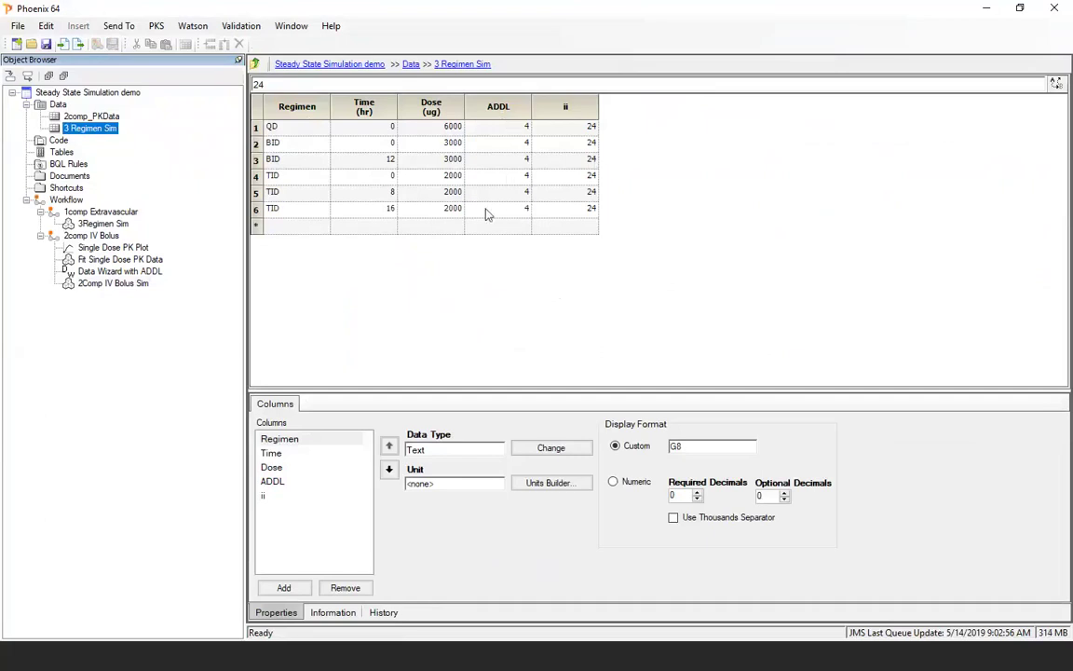
left_click_drag(257, 130, 256, 209)
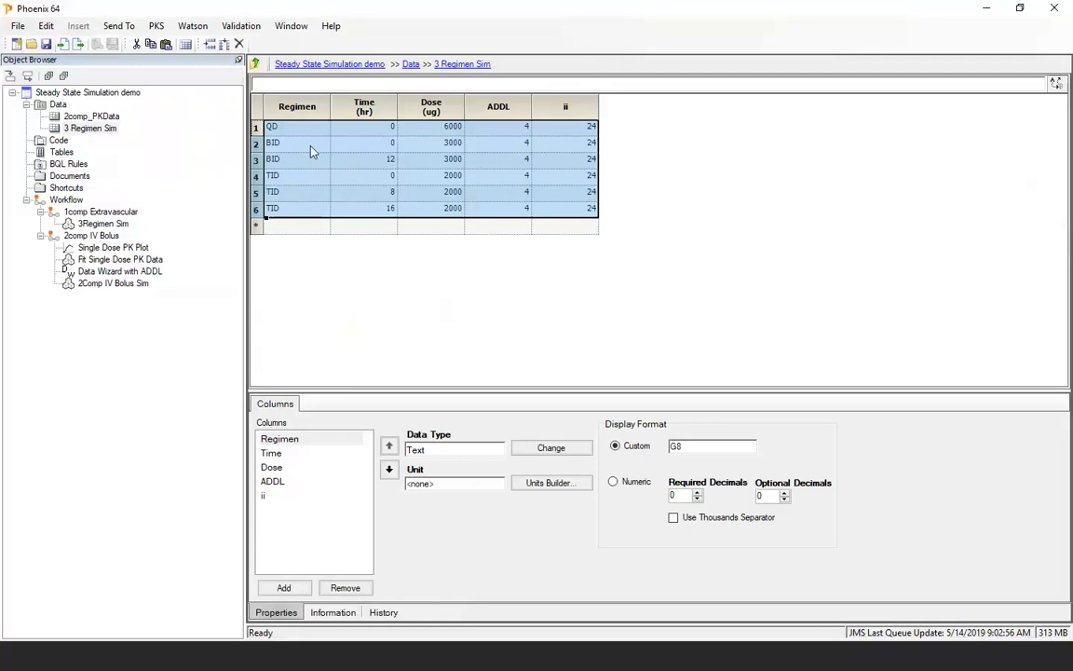
left_click(563, 107)
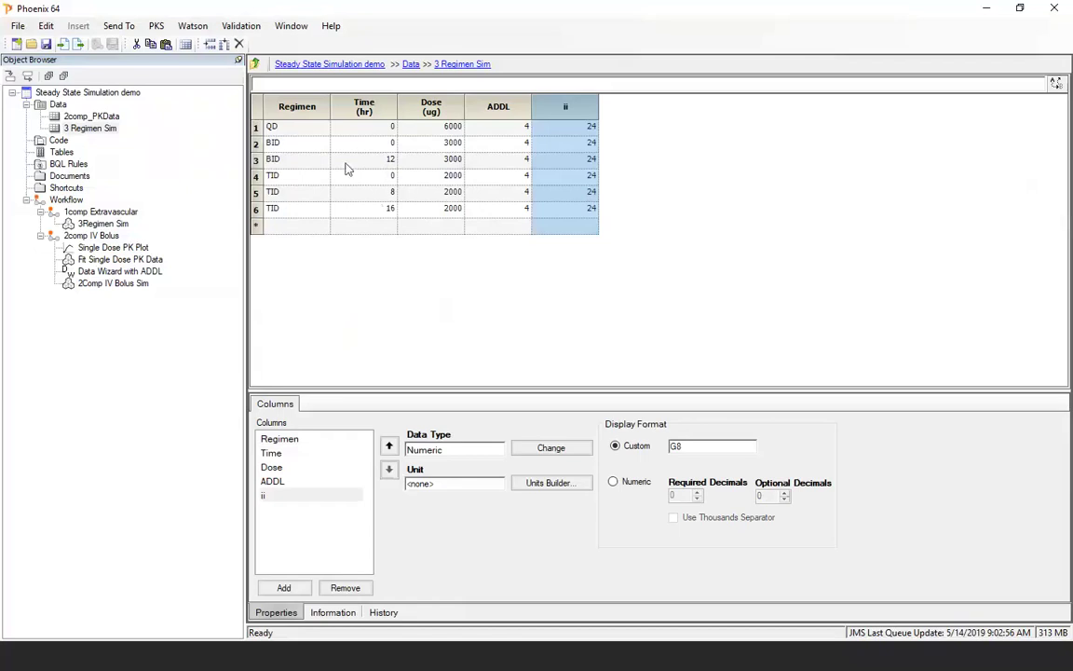
left_click(260, 160)
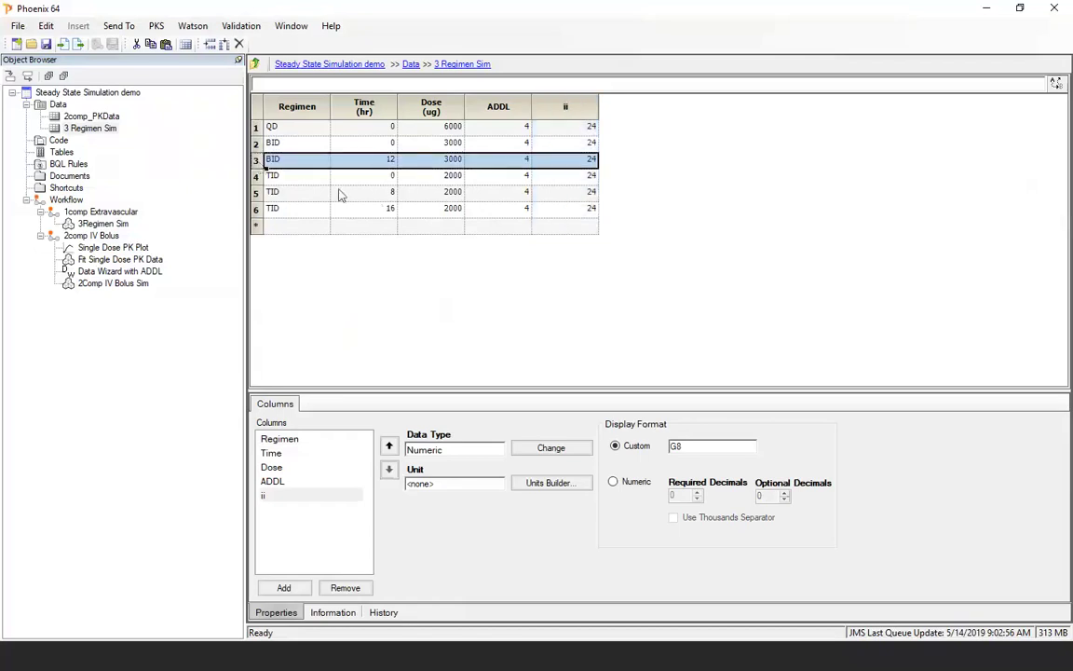
left_click(257, 192)
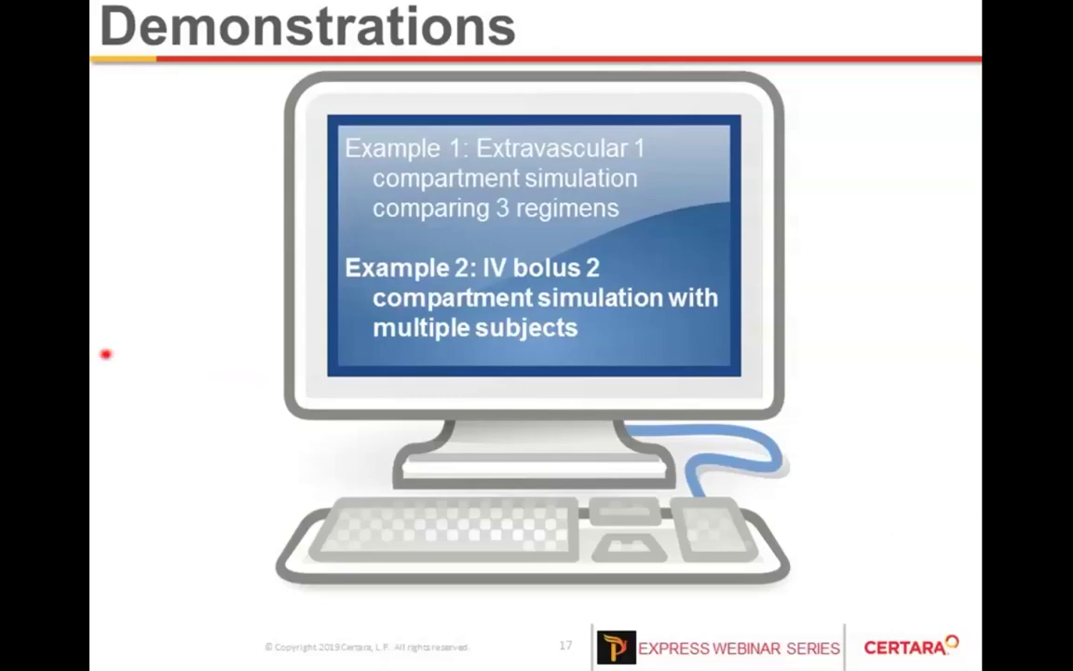
key("Right")
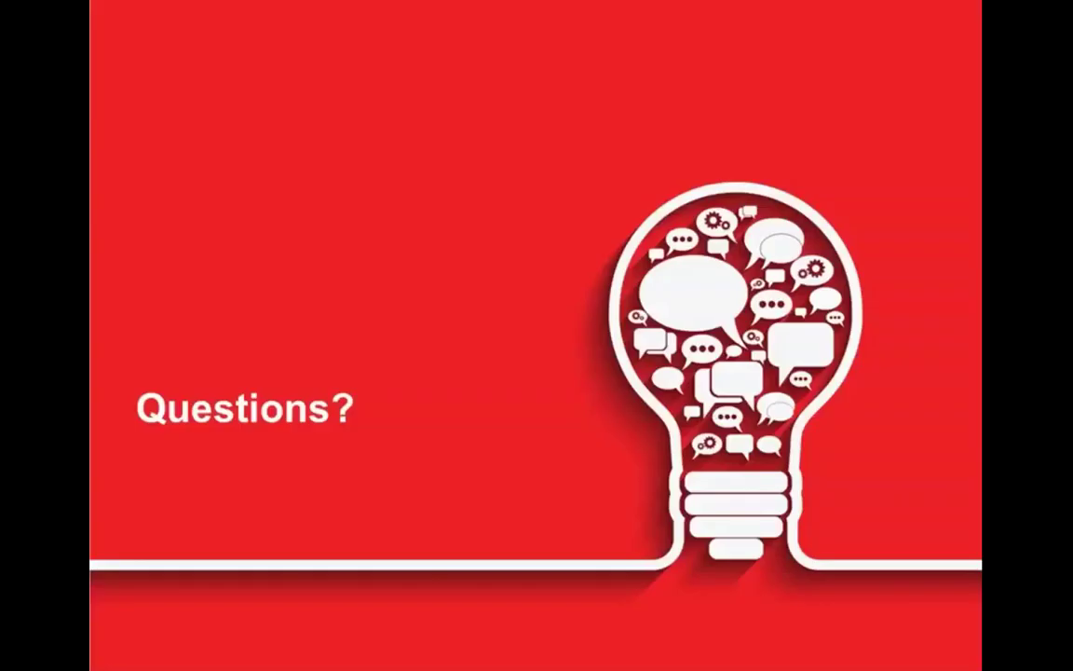
key("Right")
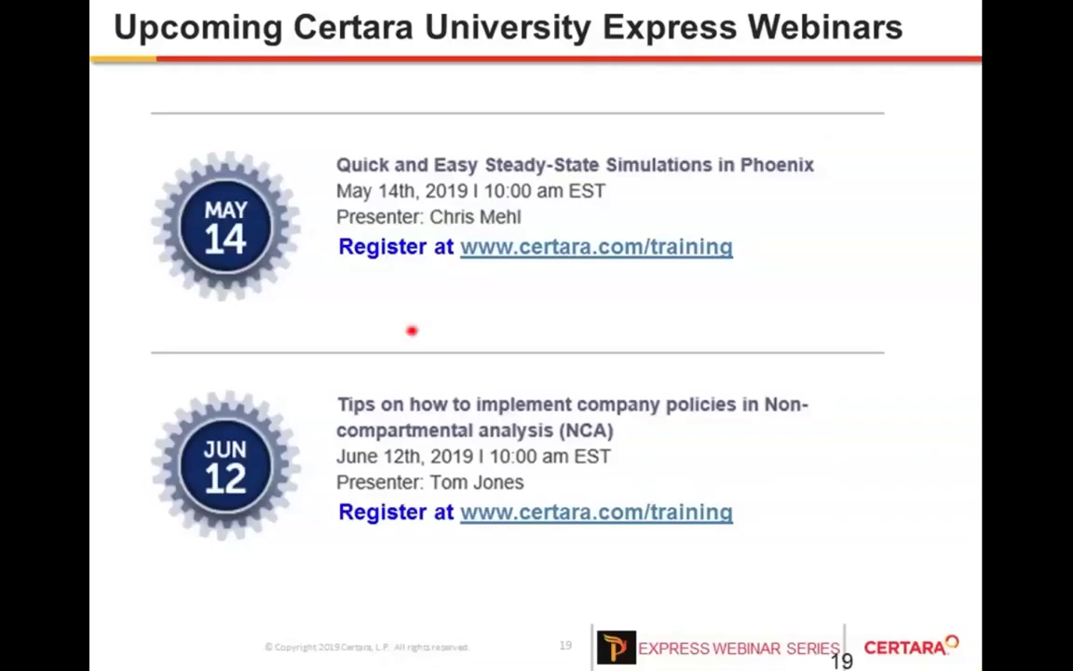